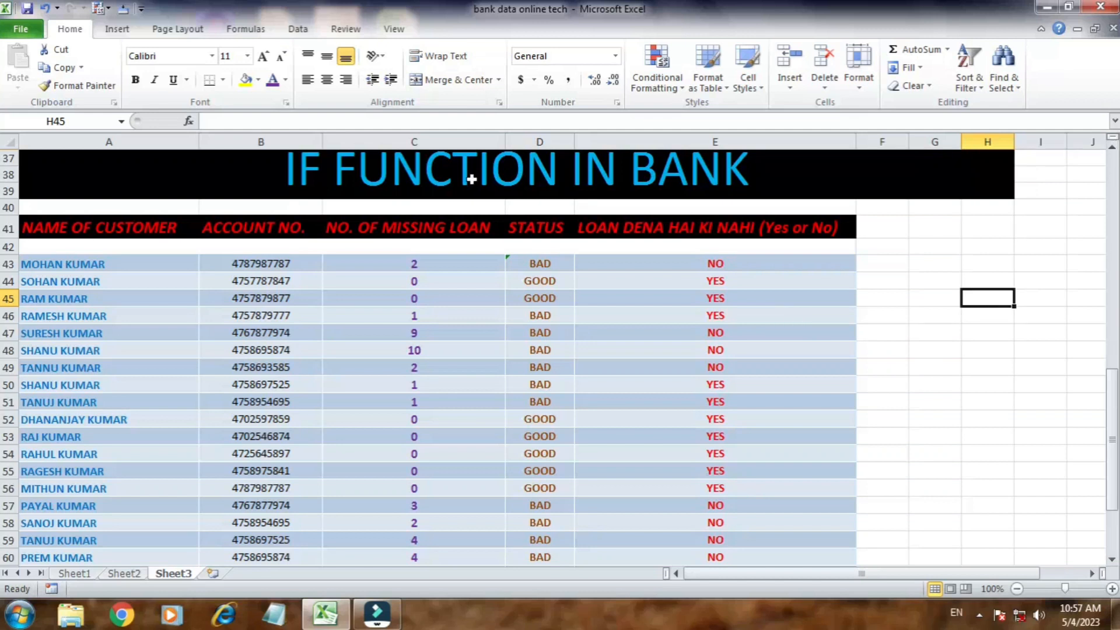
Step: Examine the customer table's headings in row 41 and the existing formula and values in the STATUS column
double_click(89, 227)
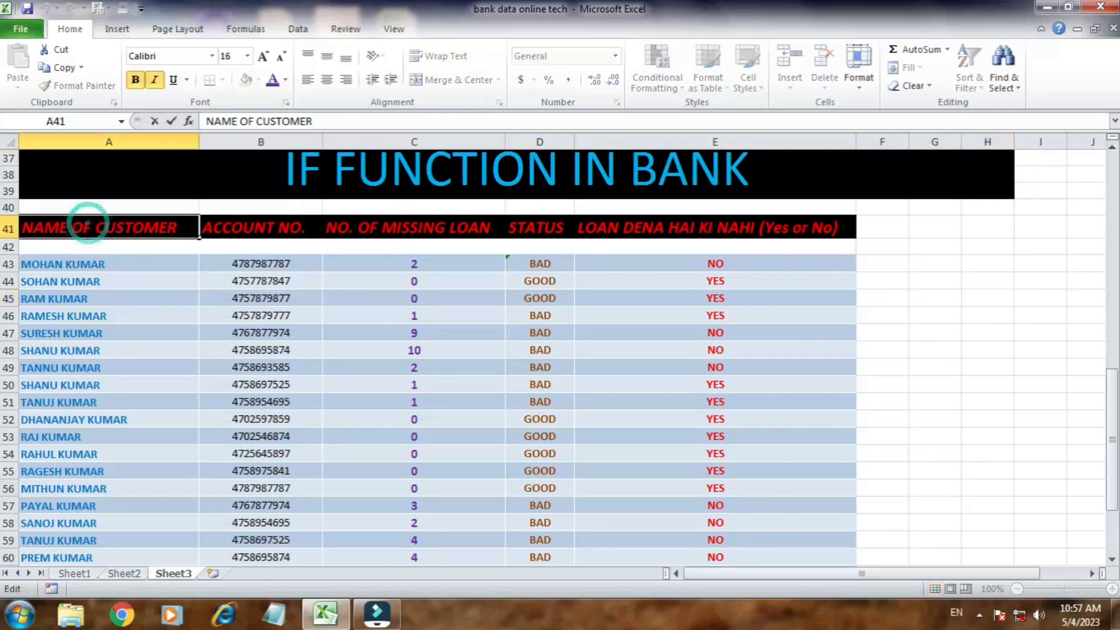
left_click(236, 222)
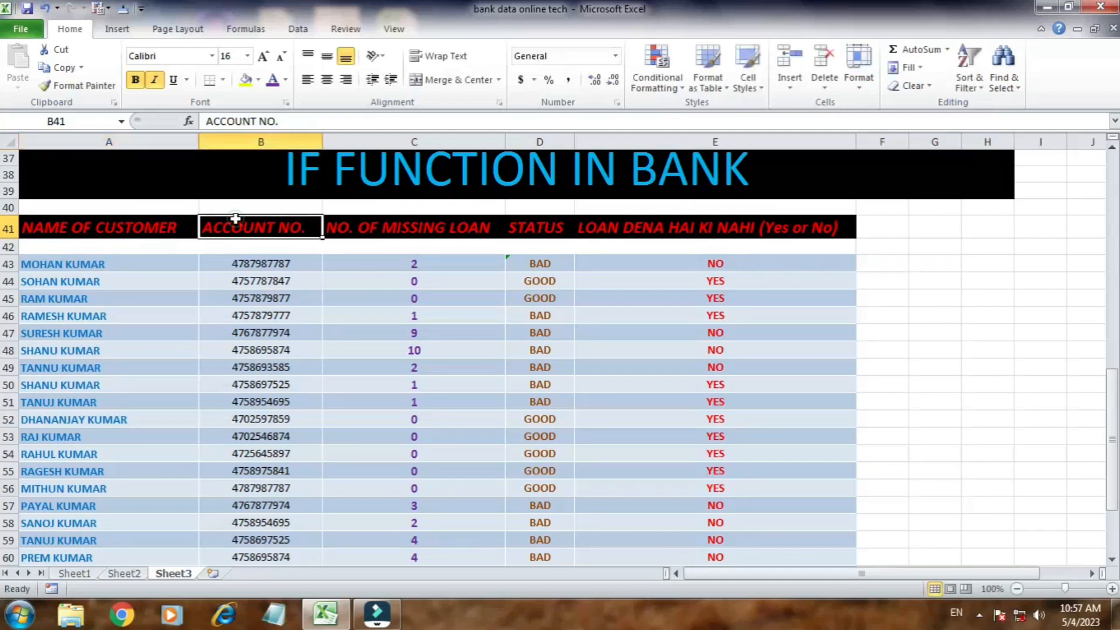
left_click(388, 227)
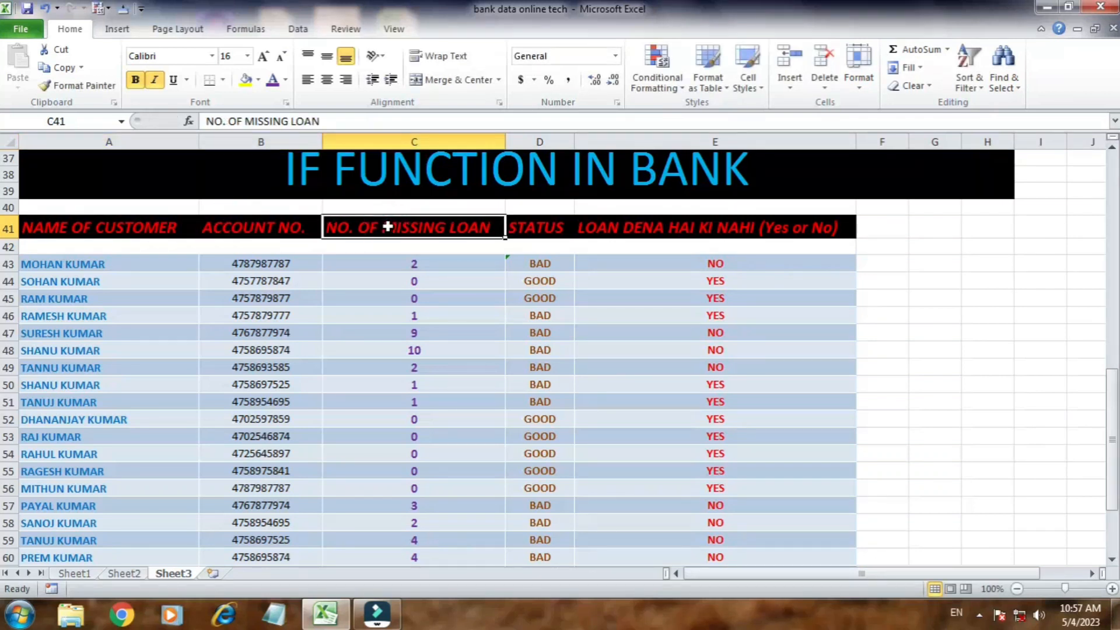
left_click(555, 227)
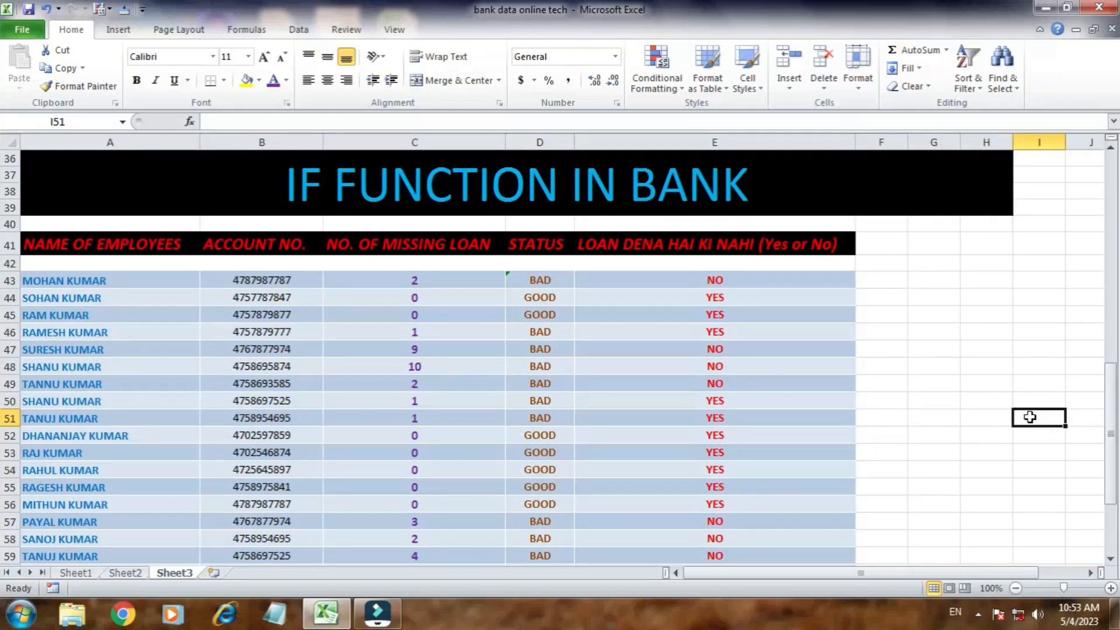
left_click_drag(540, 263, 525, 490)
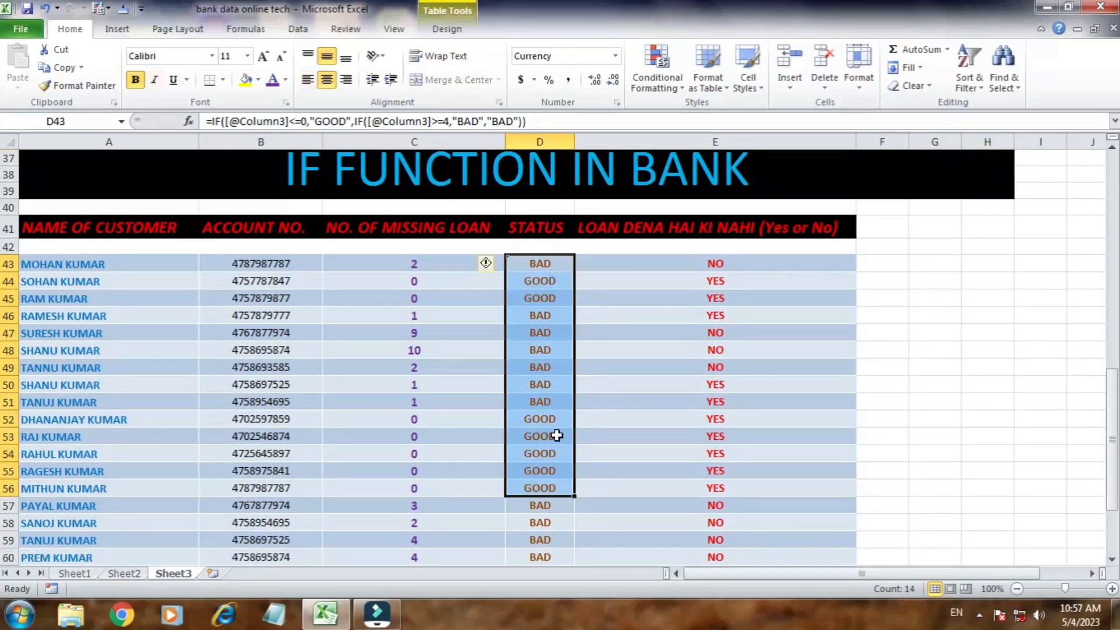
left_click(555, 234)
left_click(540, 266)
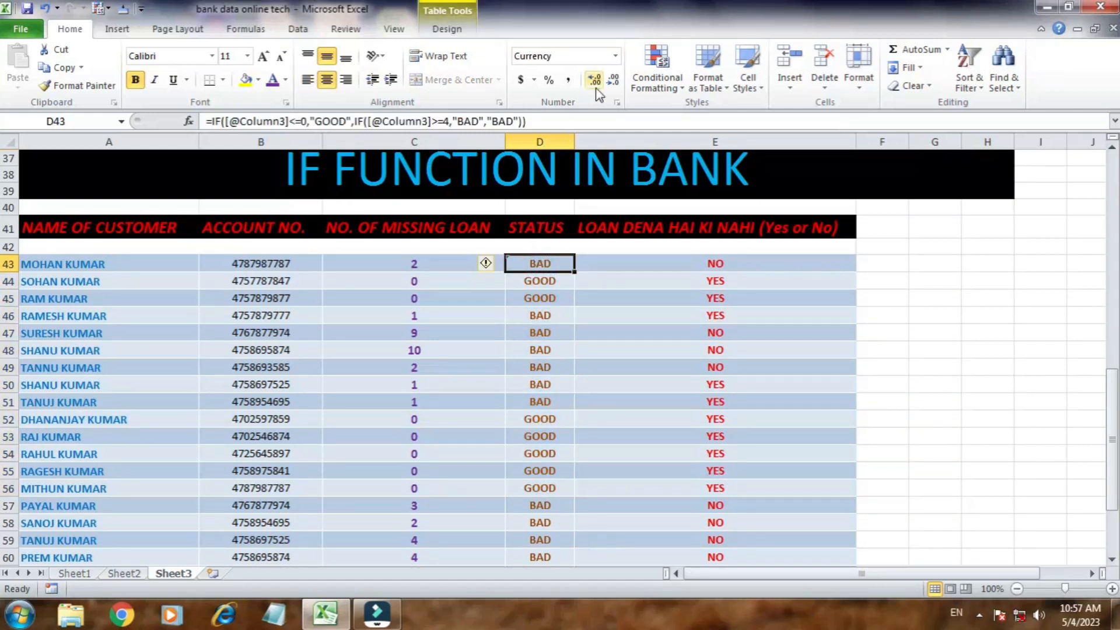
left_click(537, 225)
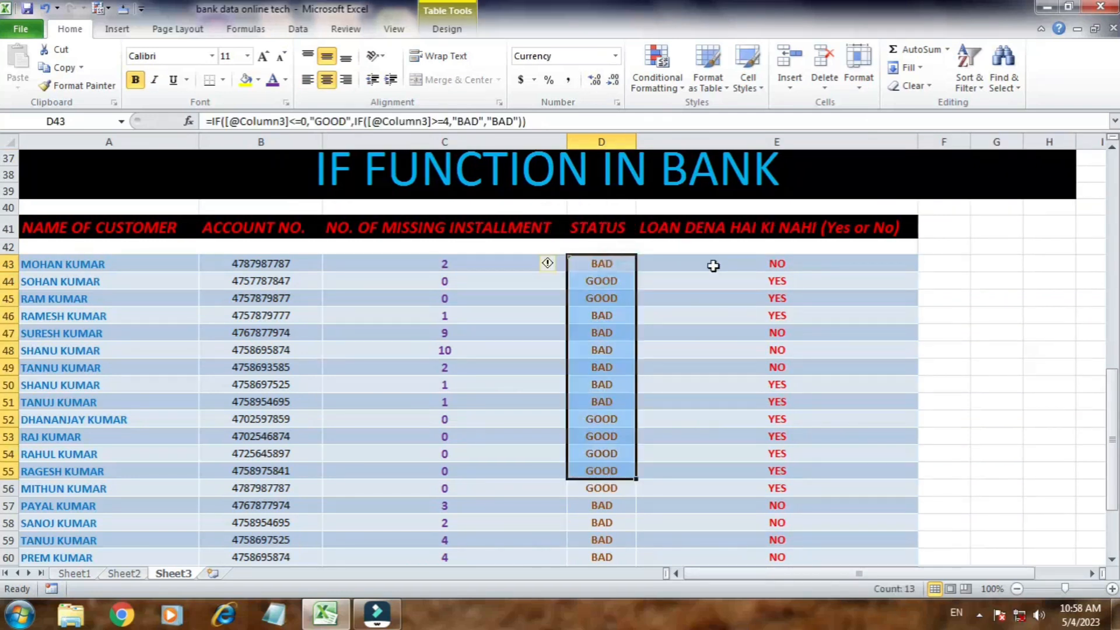
Step: Examine the loan decision column's heading and formula, comparing its Yes/No values with the STATUS values through row 67
left_click(711, 261)
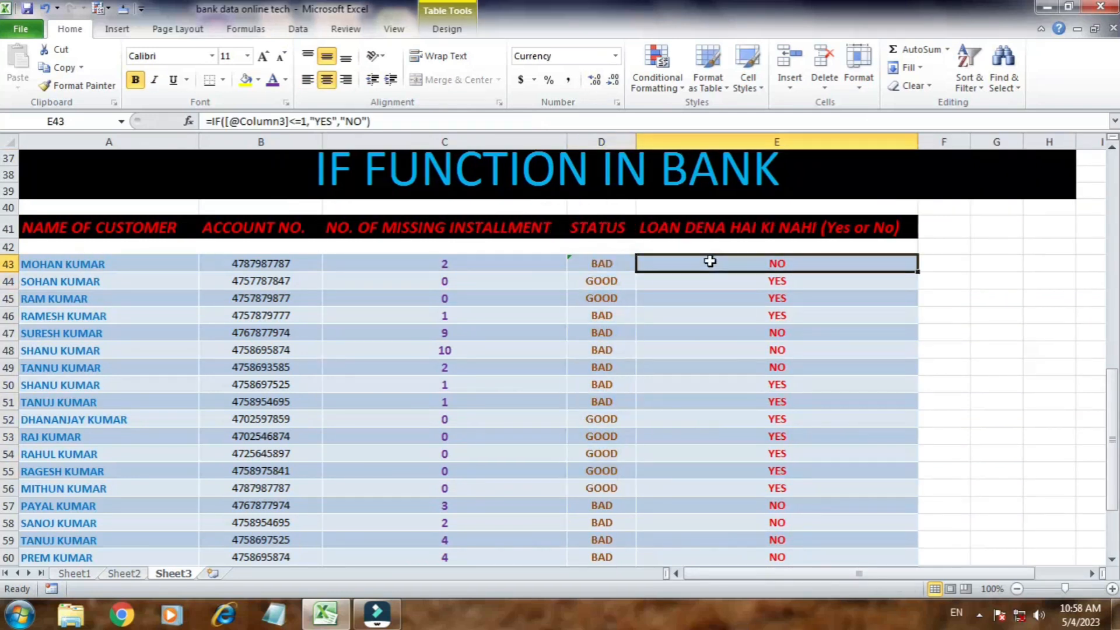
left_click(696, 228)
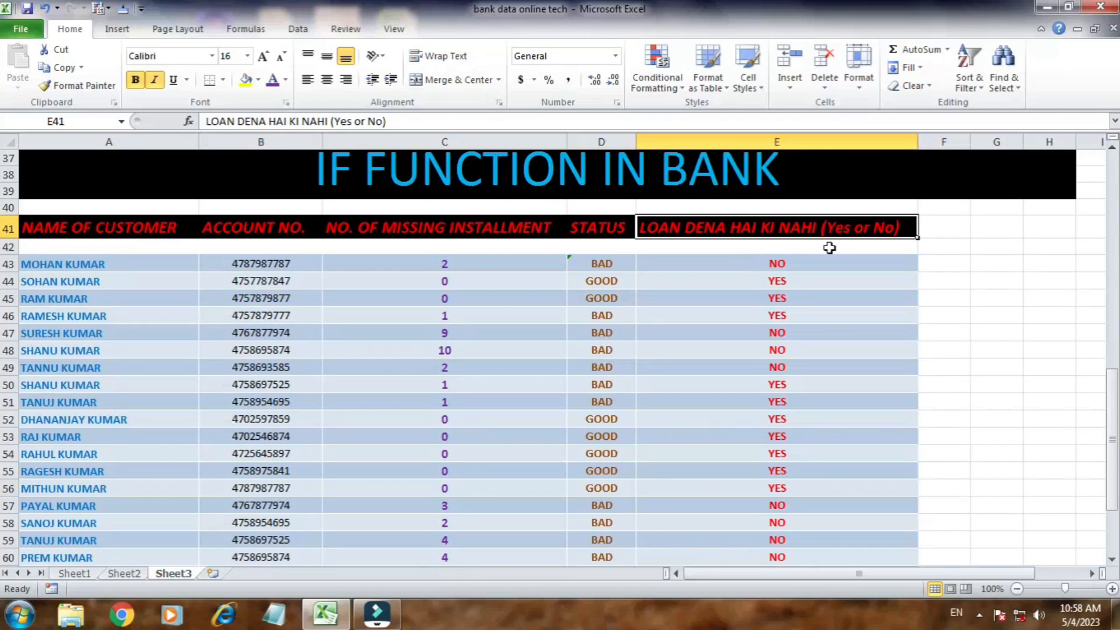
left_click(746, 266)
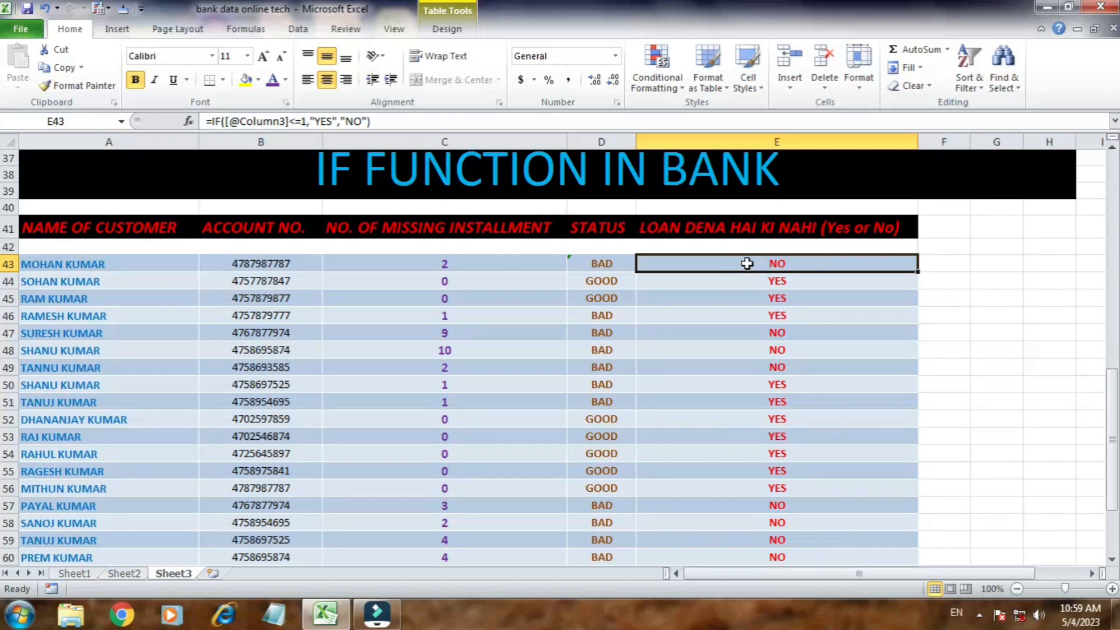
left_click(608, 255)
left_click(718, 267)
left_click(607, 263)
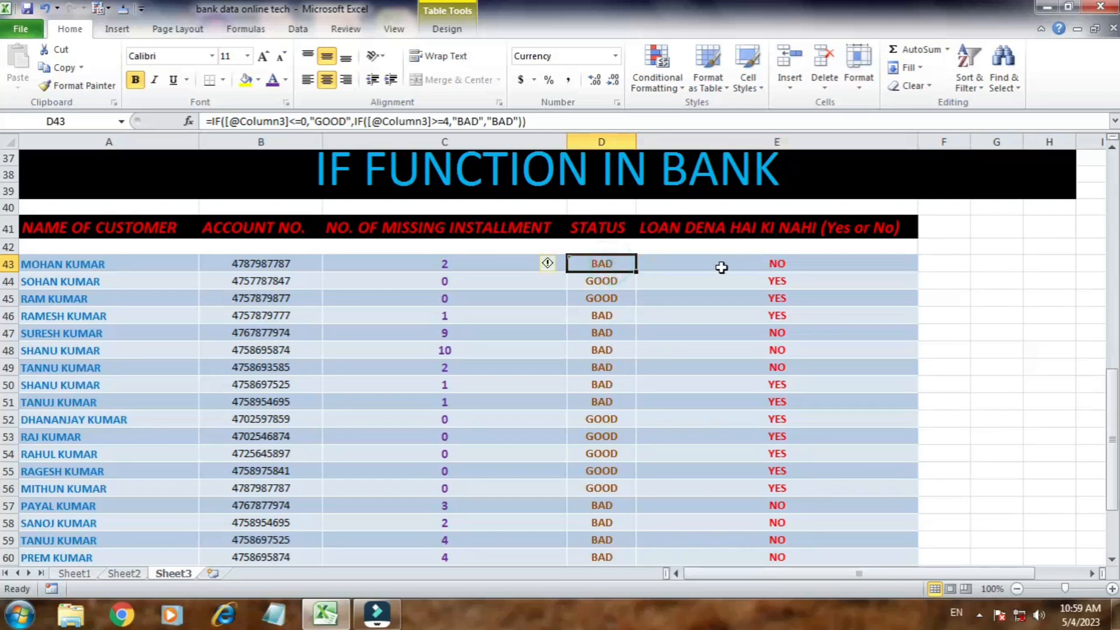
left_click(722, 268)
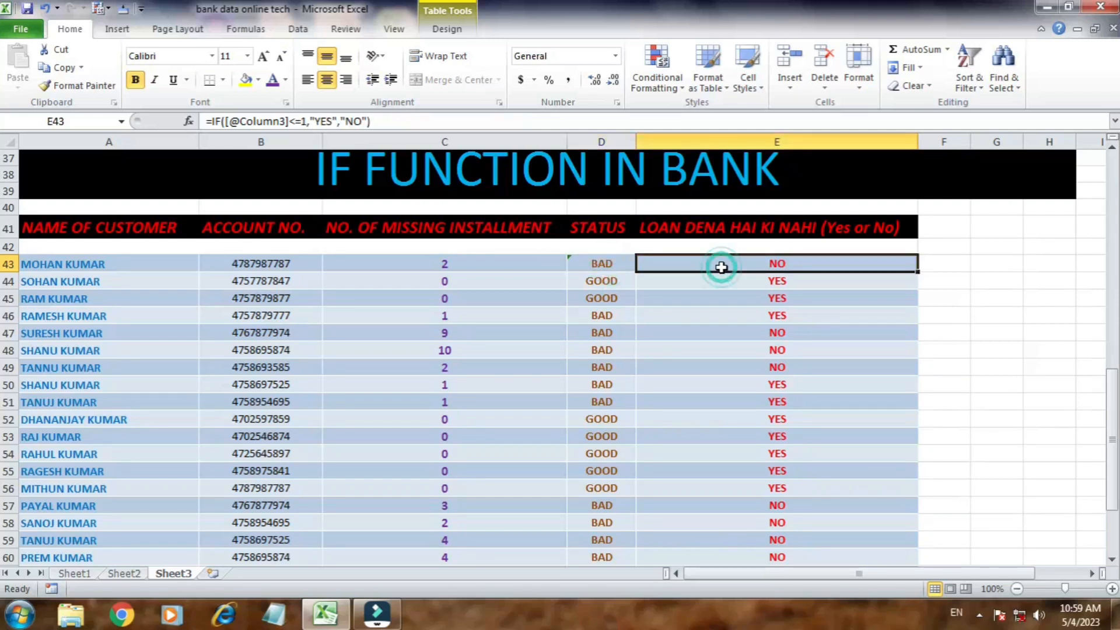
left_click(618, 285)
left_click(699, 281)
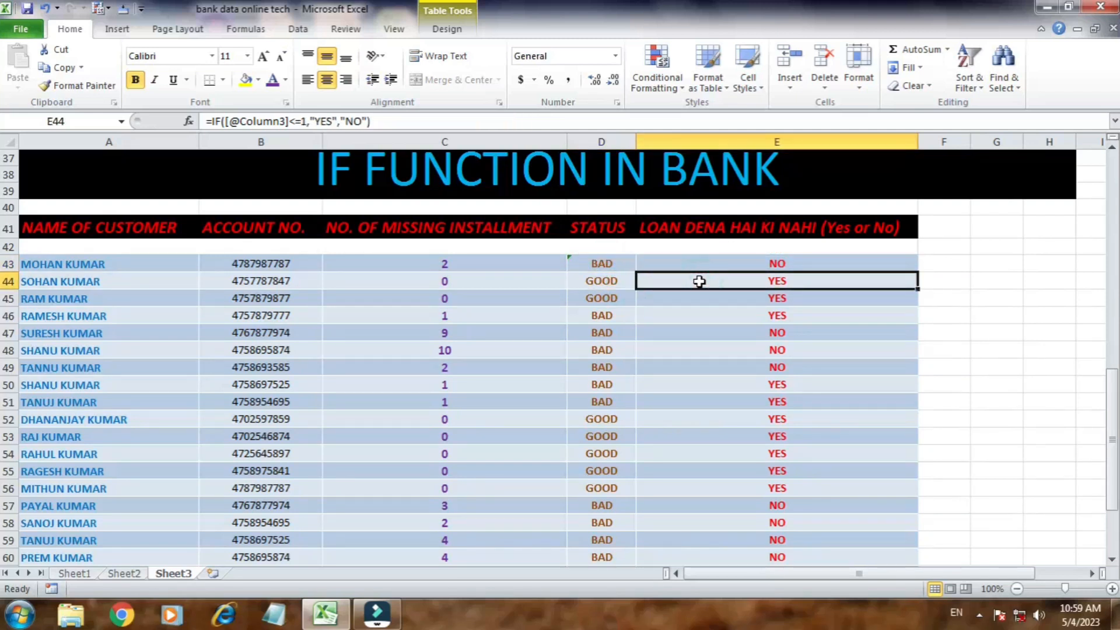
left_click_drag(700, 264, 765, 535)
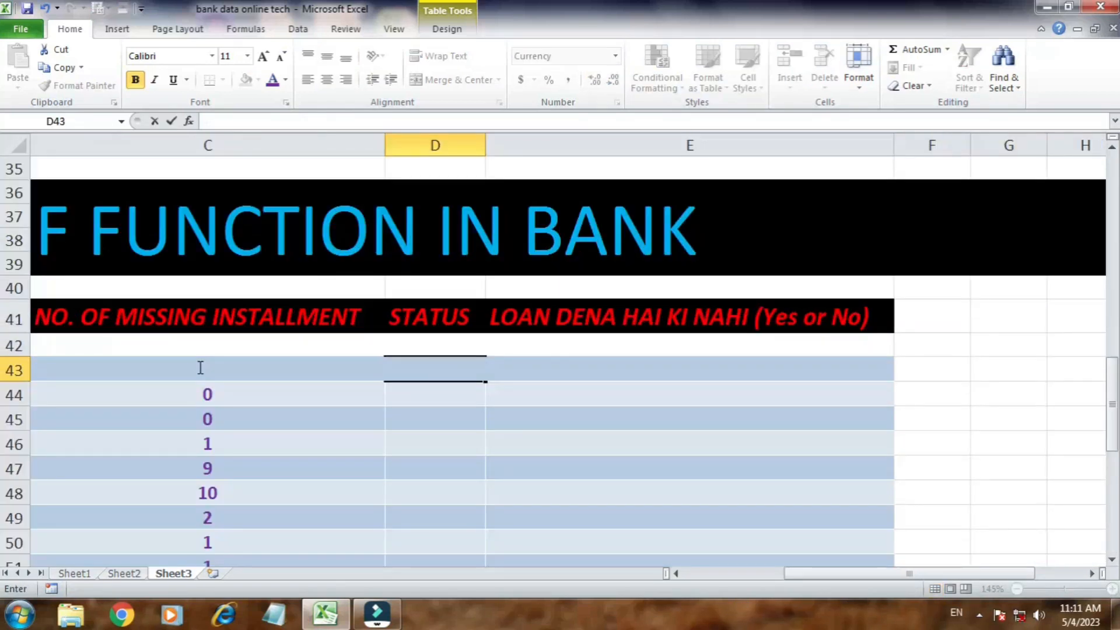
type("=")
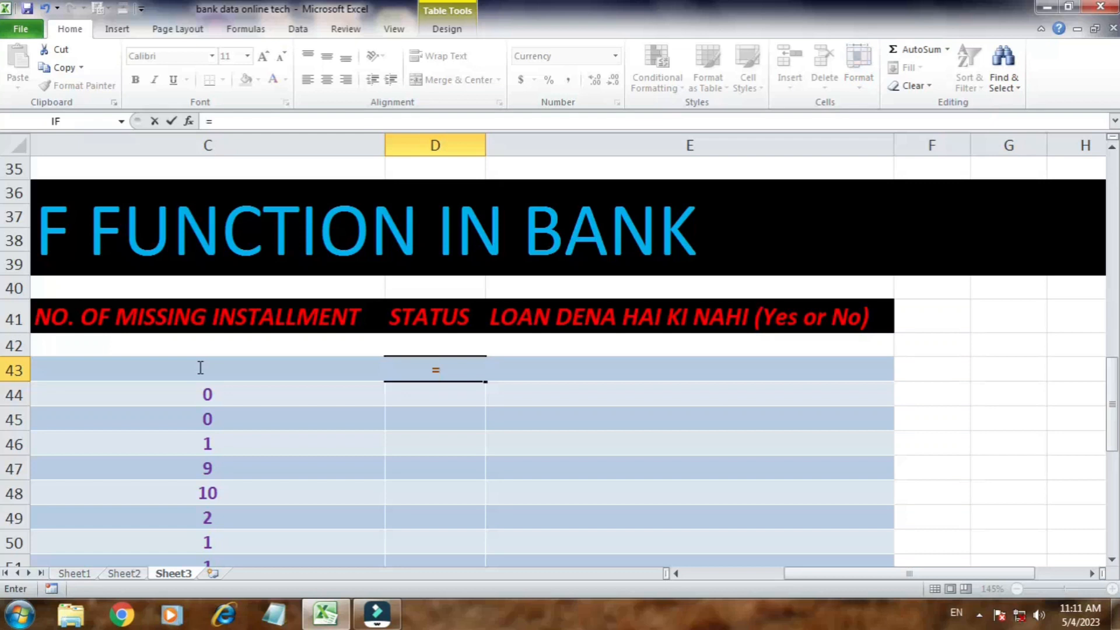
type("IF(")
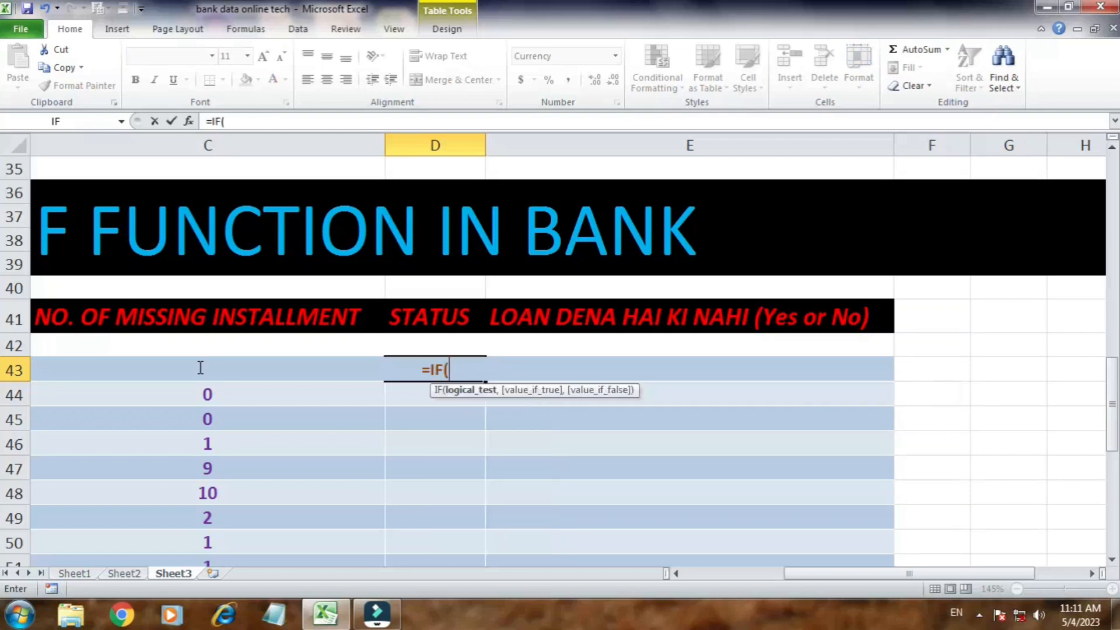
left_click(200, 367)
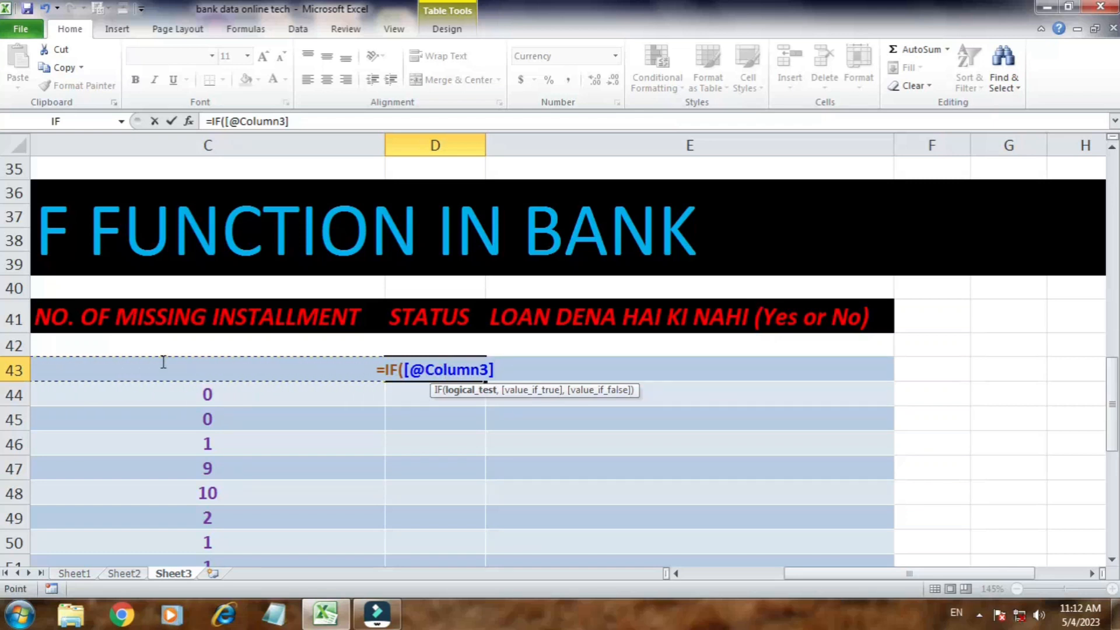
type("<=")
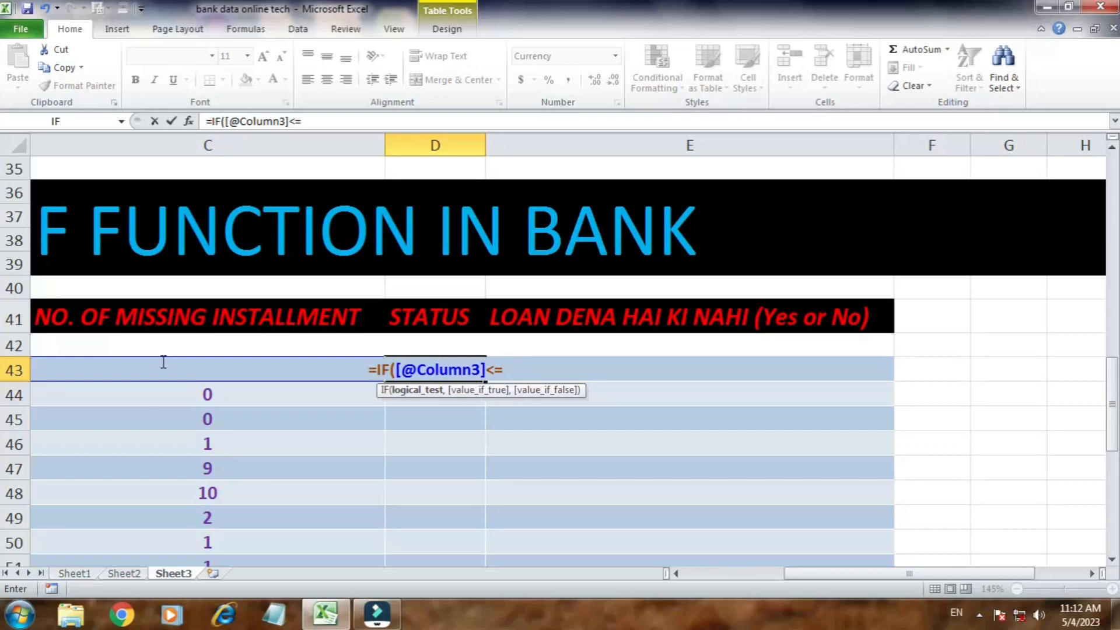
type("1")
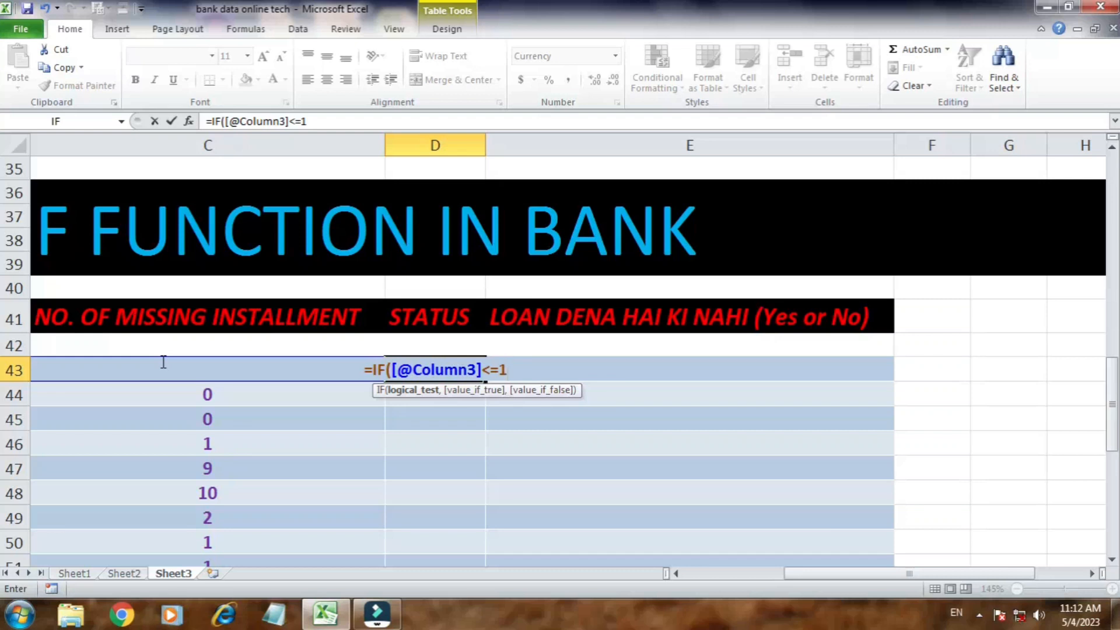
type(",")
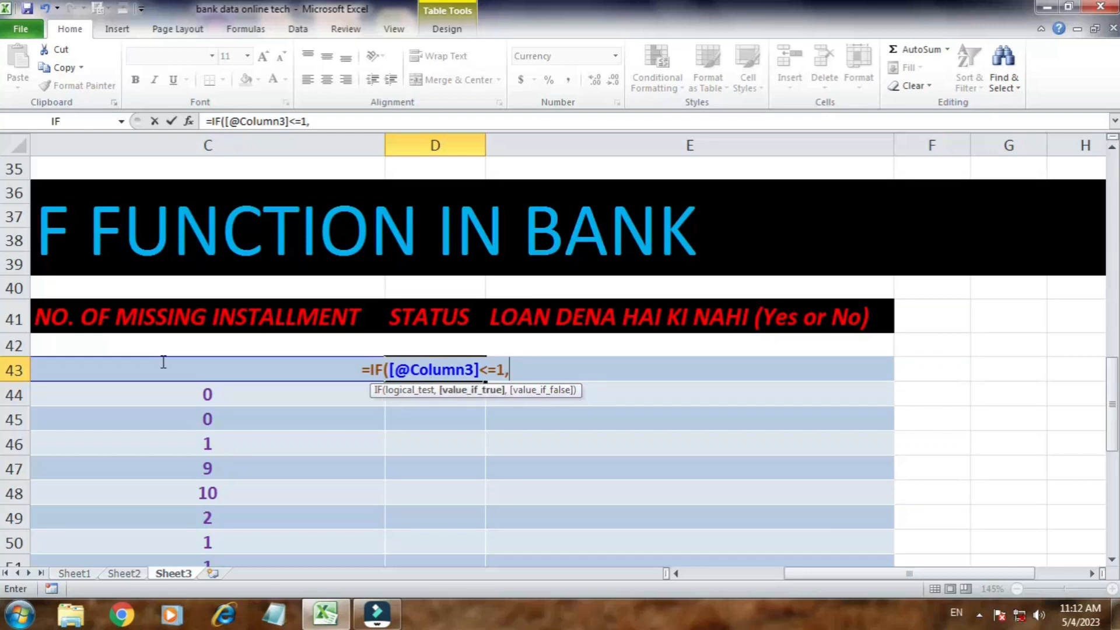
type("\"GOOD\"")
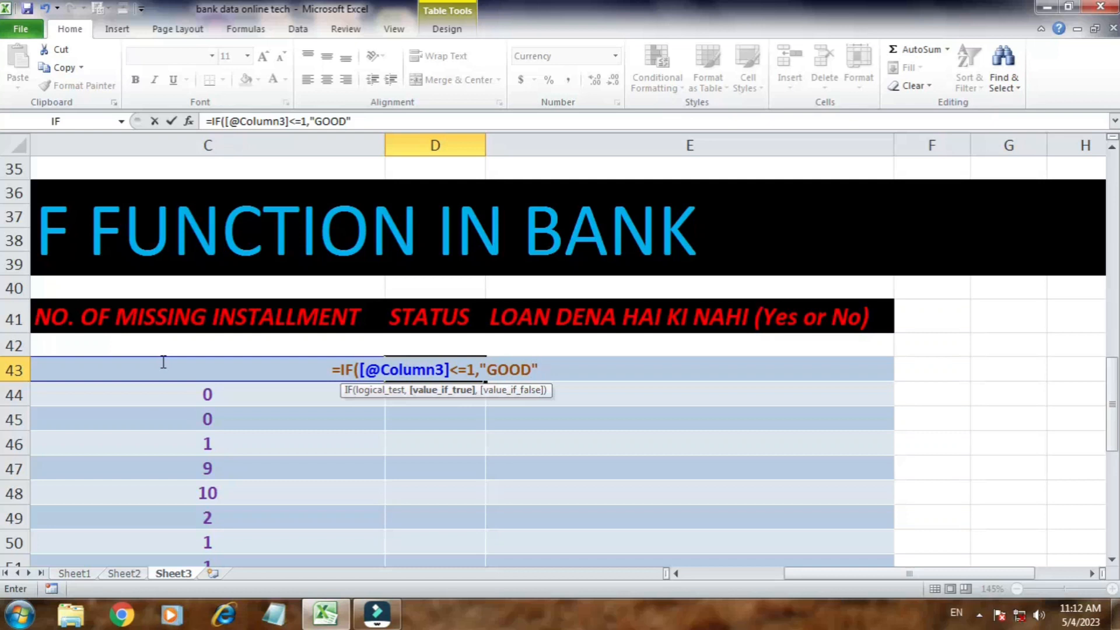
type(",IF")
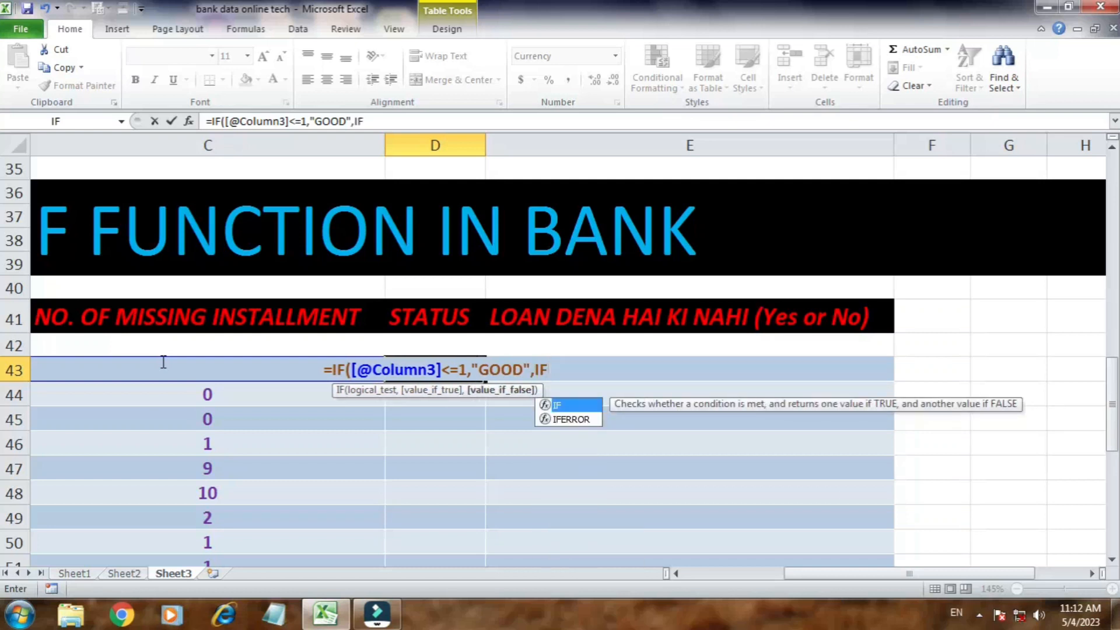
key("BackSpace")
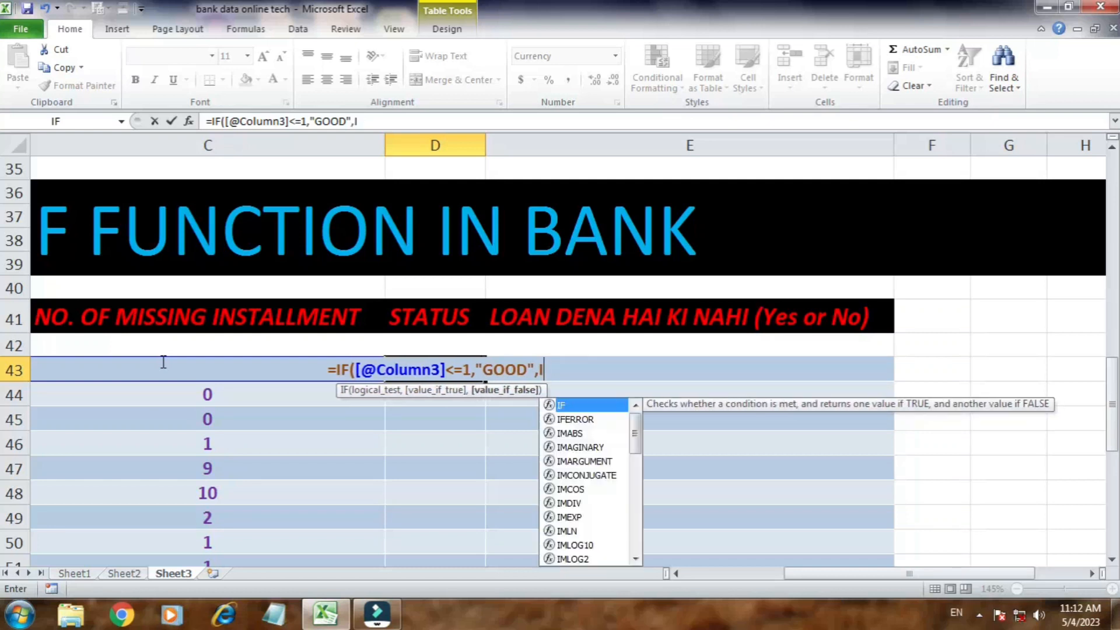
key("BackSpace")
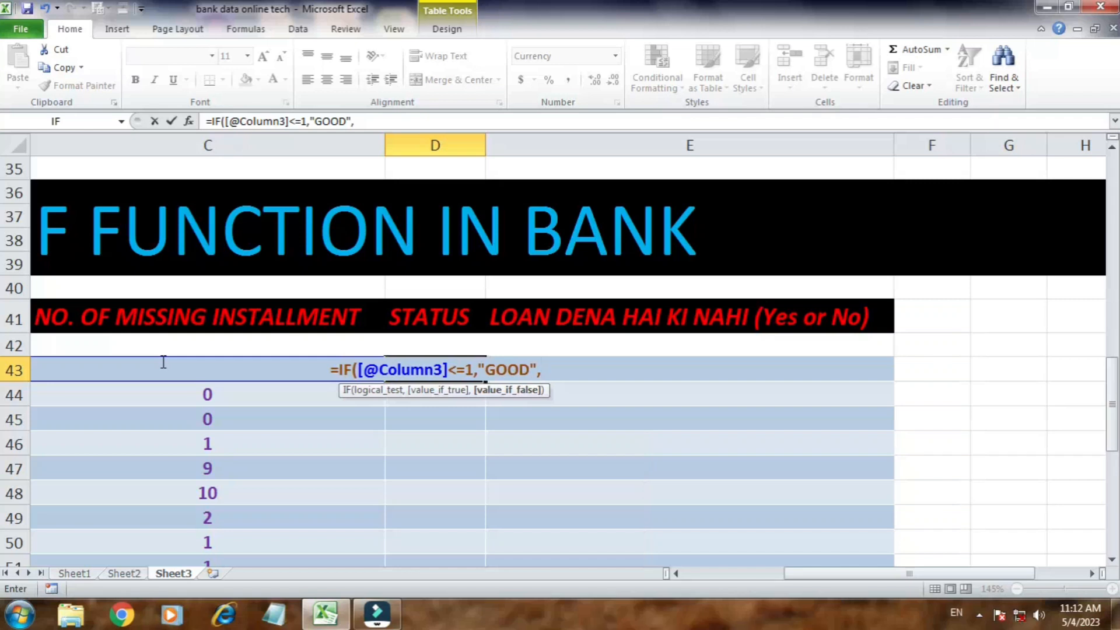
type("IF")
key("BackSpace")
key("BackSpace")
type("IF")
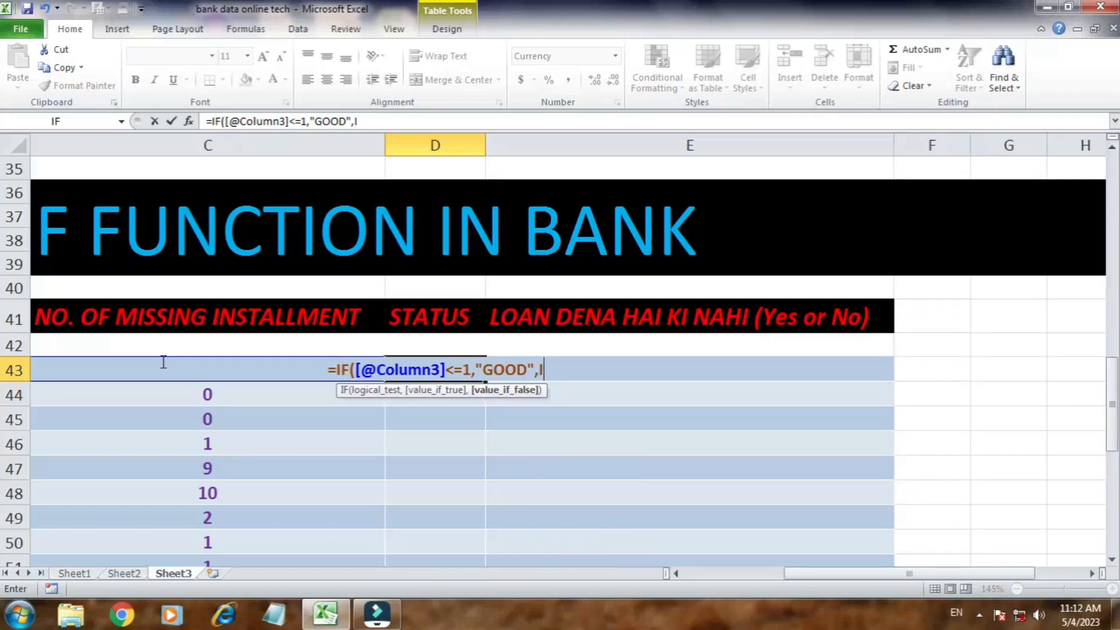
type("(")
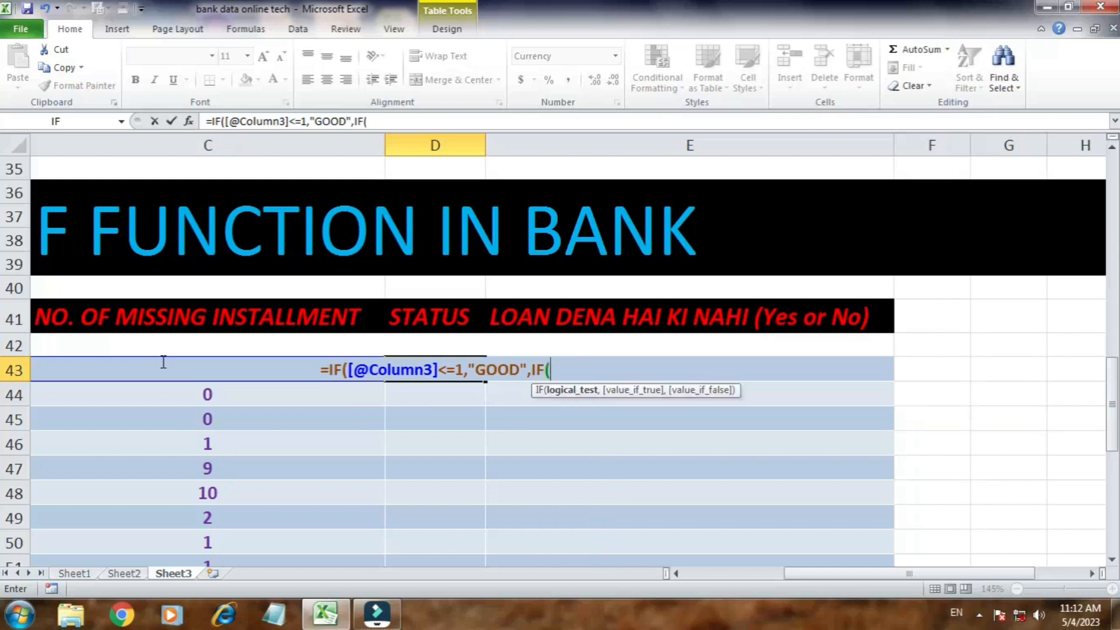
left_click(164, 361)
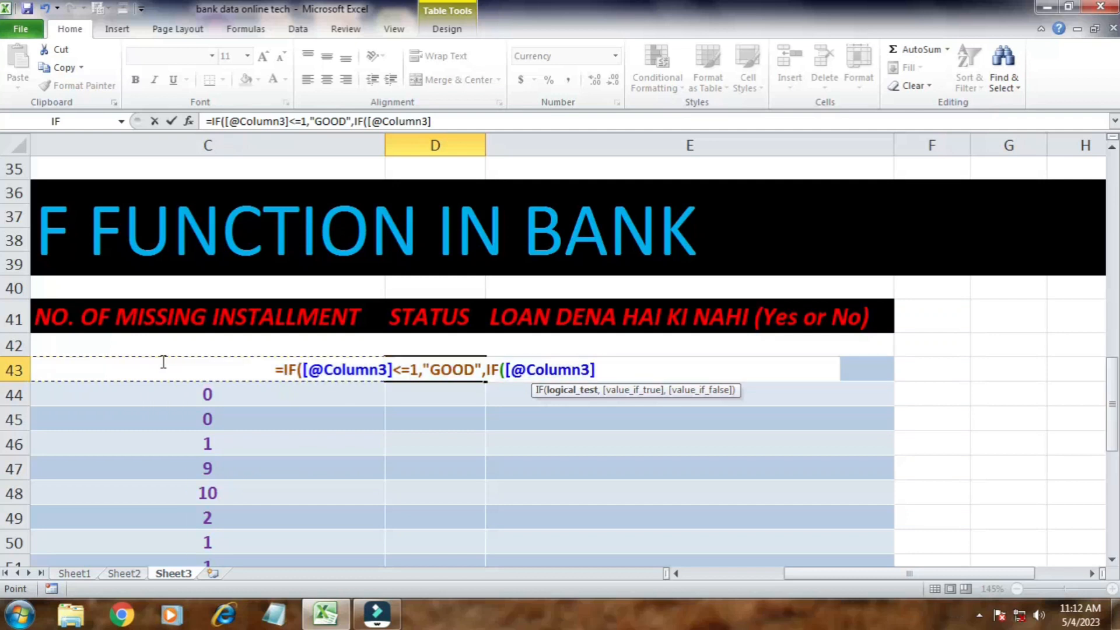
type(">")
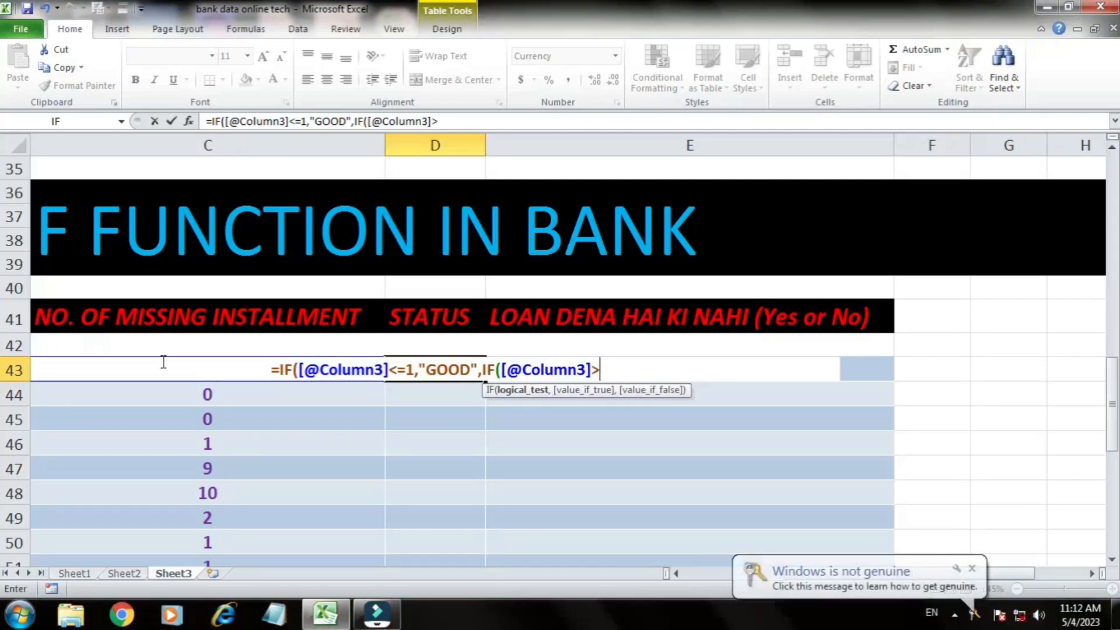
type("=")
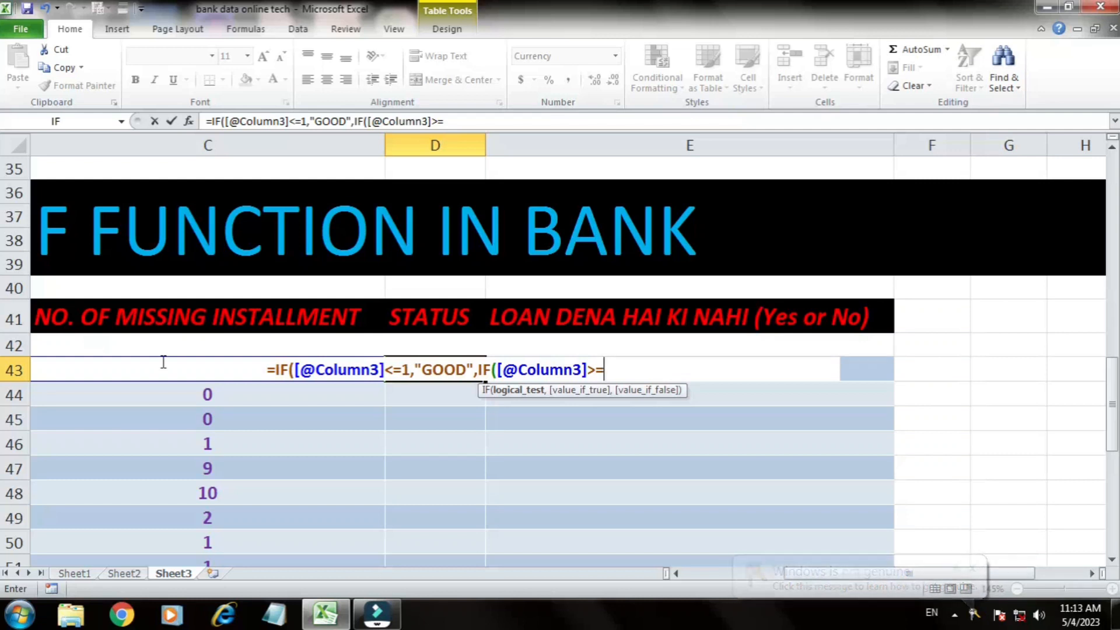
type("2")
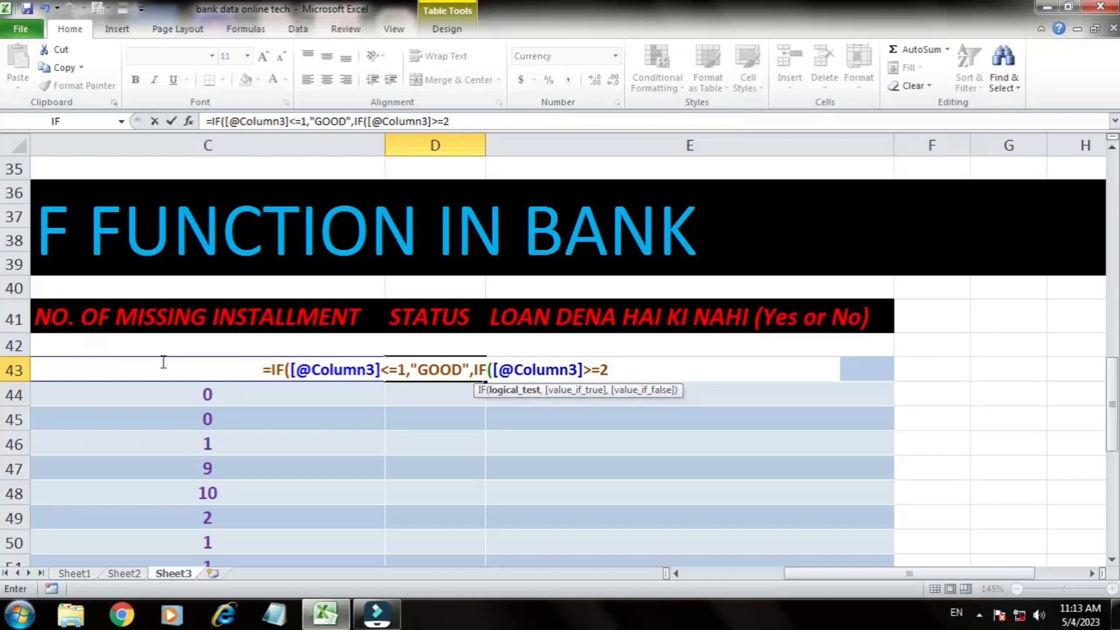
type(",\"")
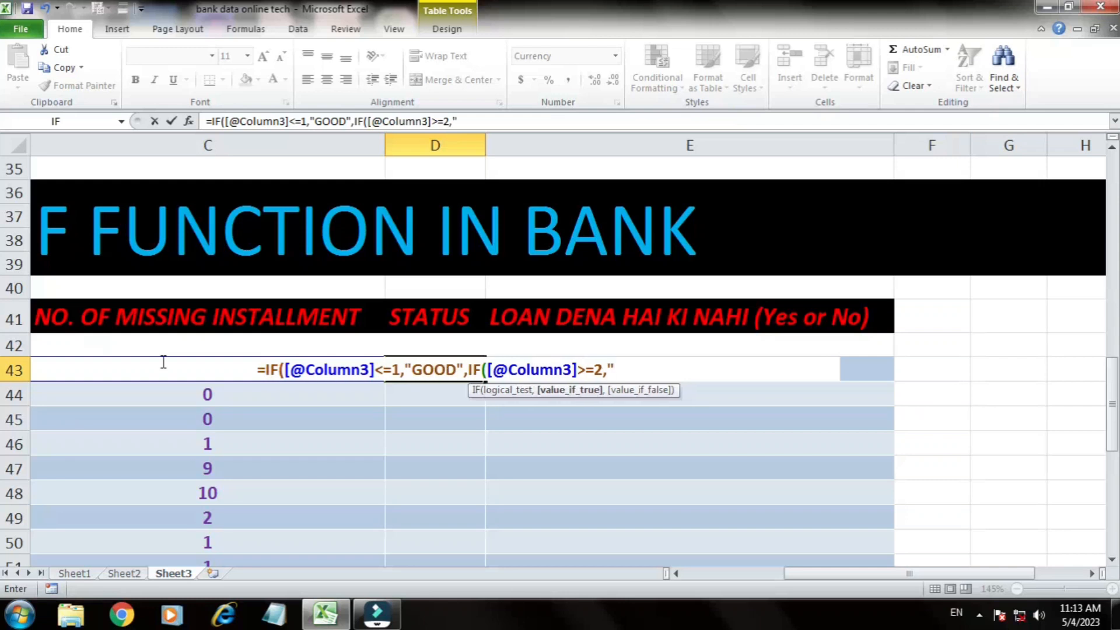
type("BAD\"")
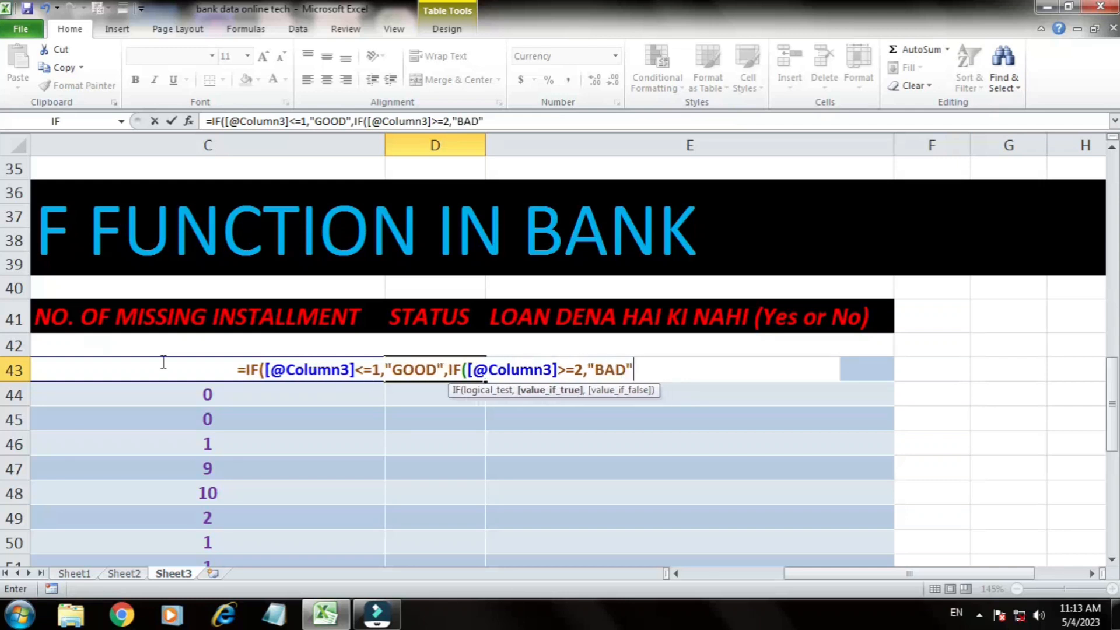
type(")")
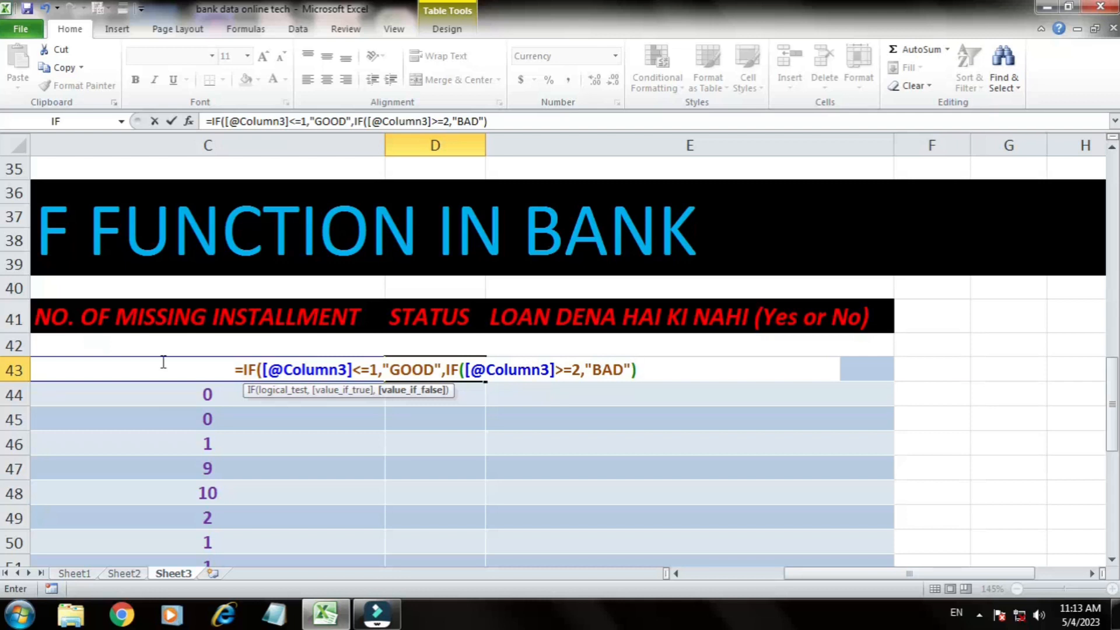
type(")")
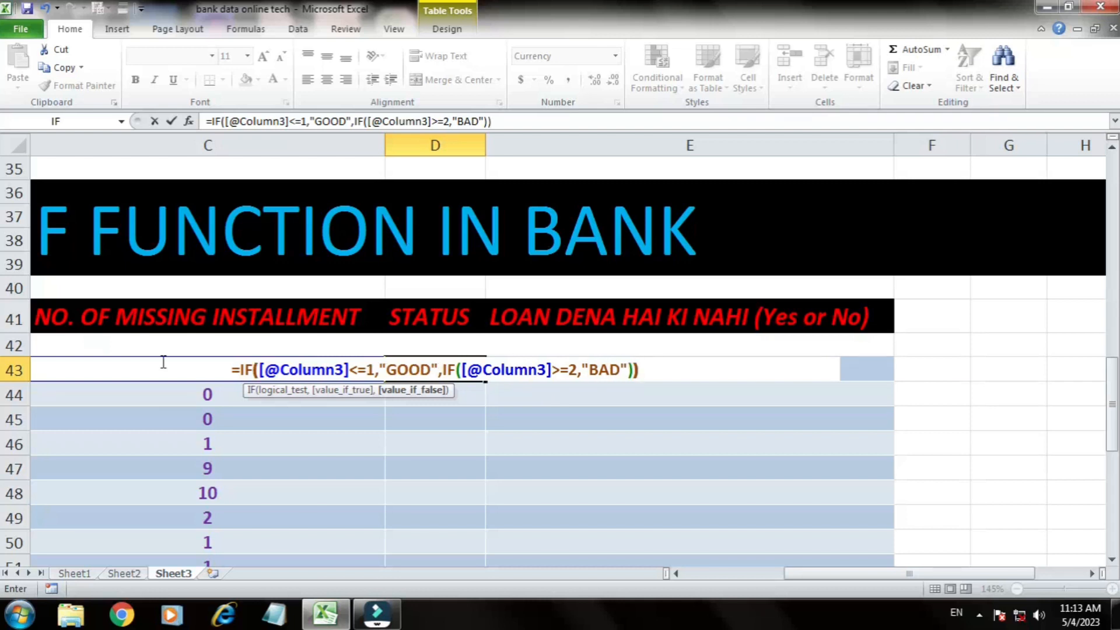
key("Return")
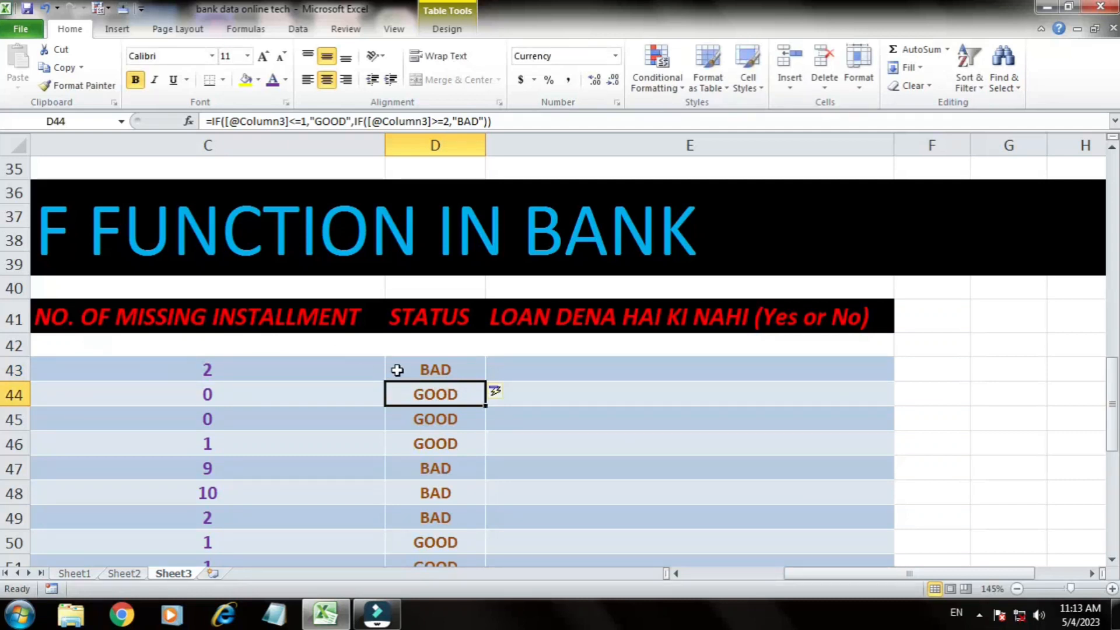
Step: Compare the missing installment counts with the STATUS results in rows 43 to 45
left_click(424, 371)
left_click(235, 371)
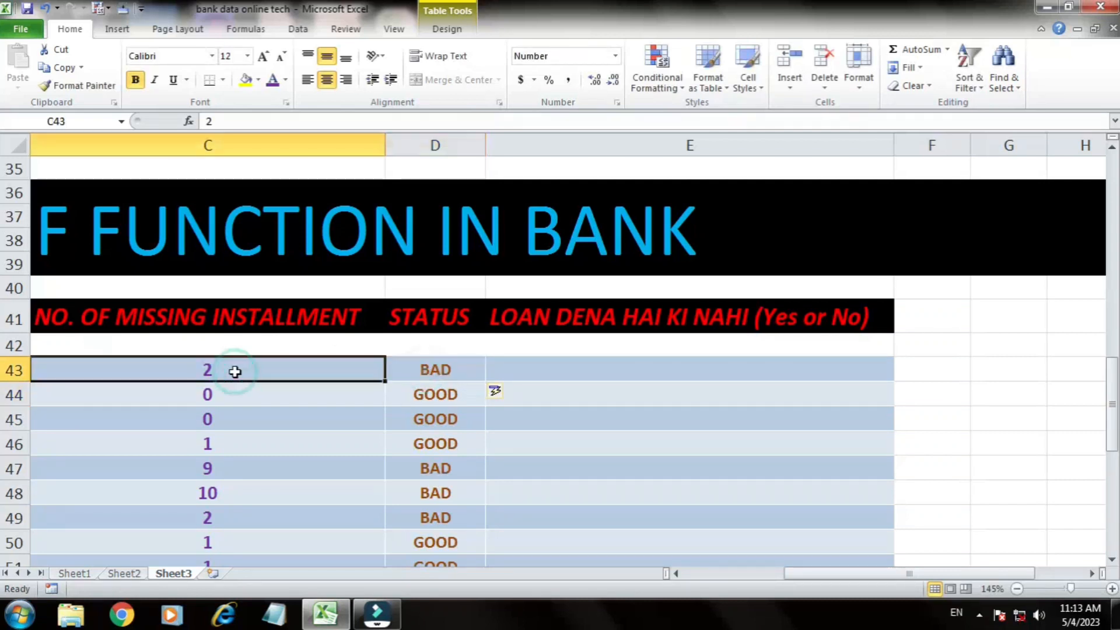
left_click(426, 369)
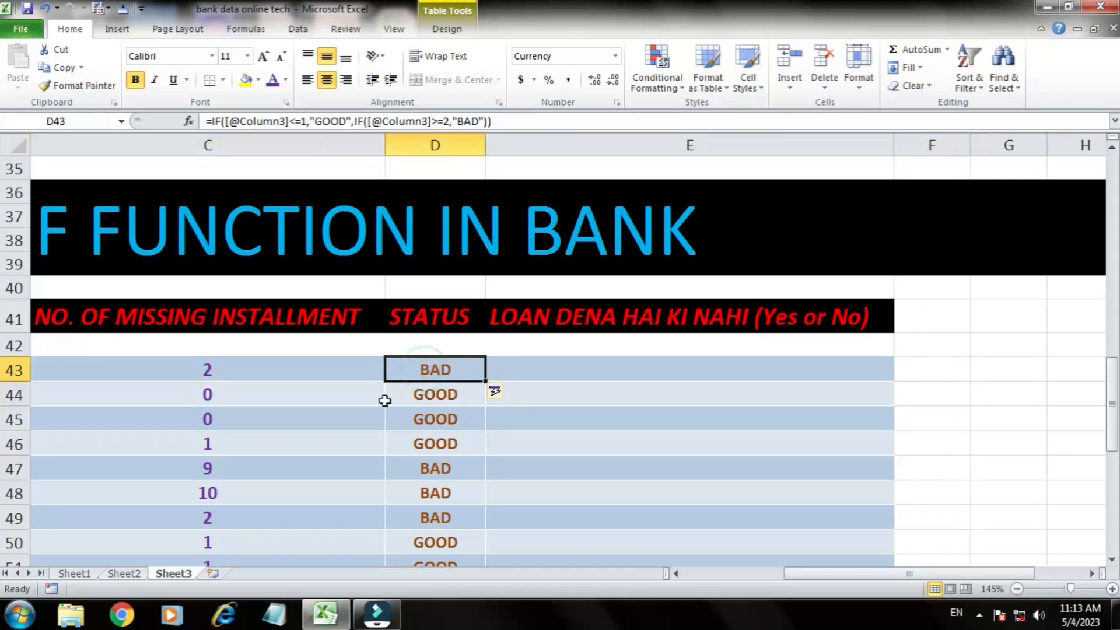
left_click(334, 401)
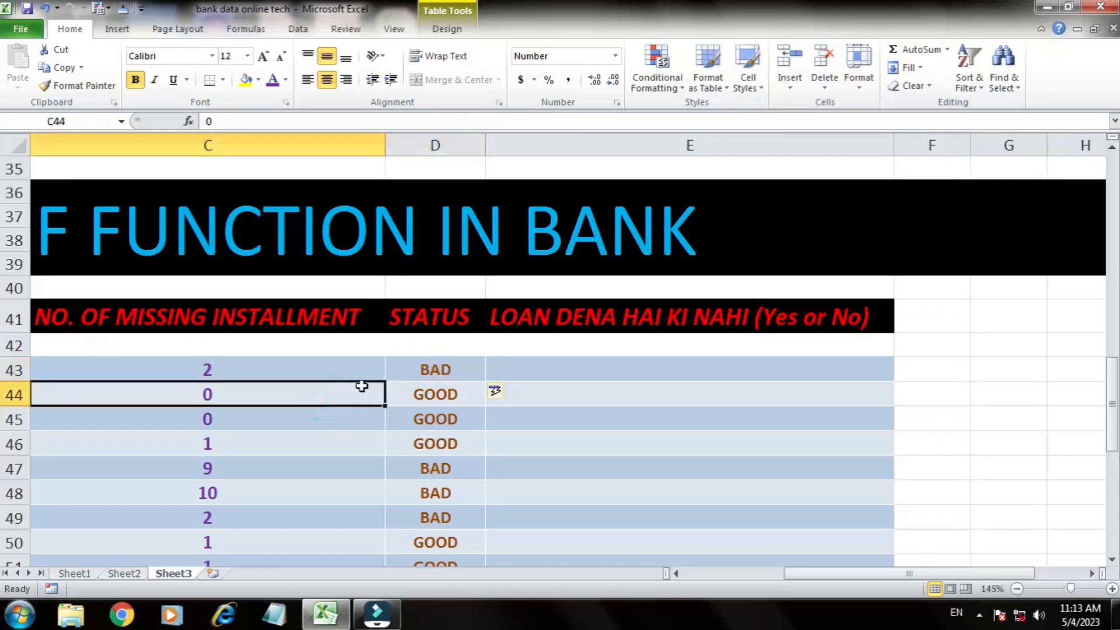
left_click(432, 400)
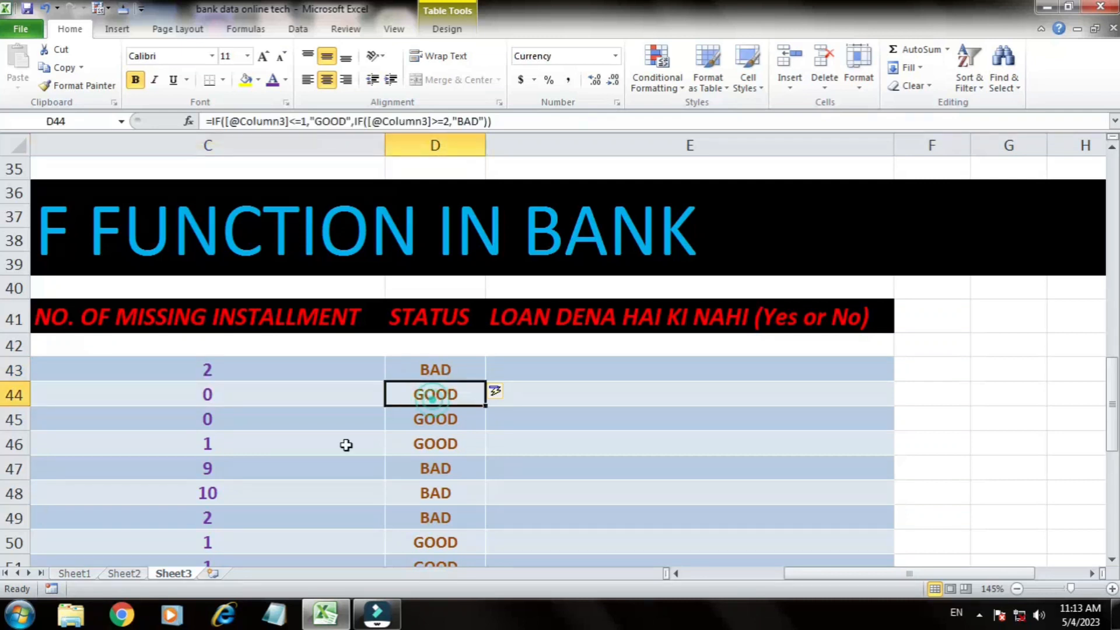
left_click(284, 420)
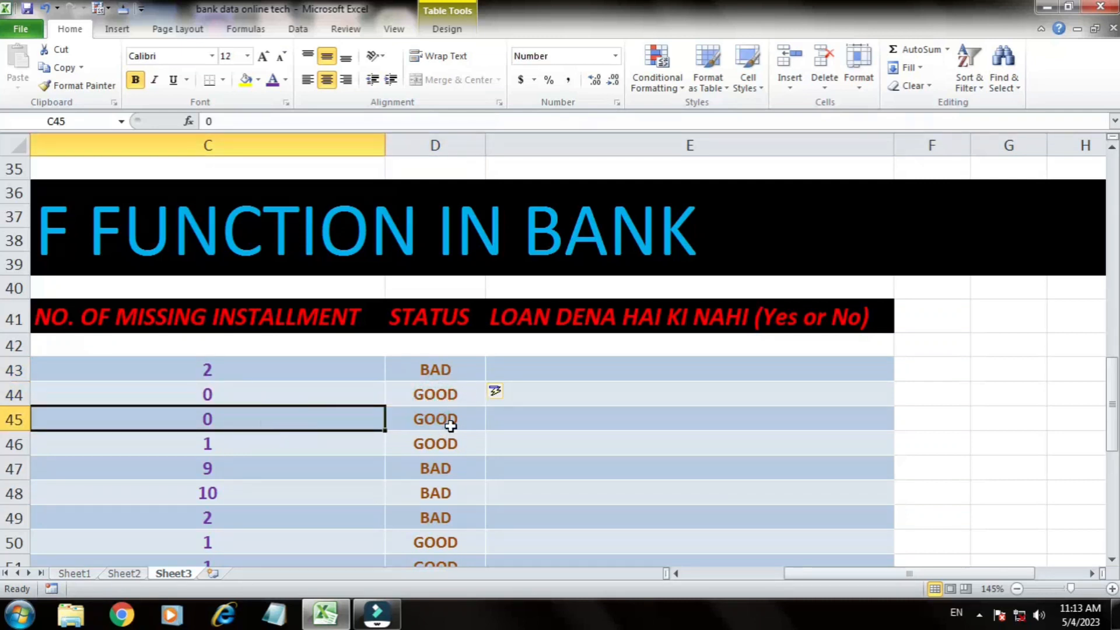
left_click(444, 420)
left_click(672, 357)
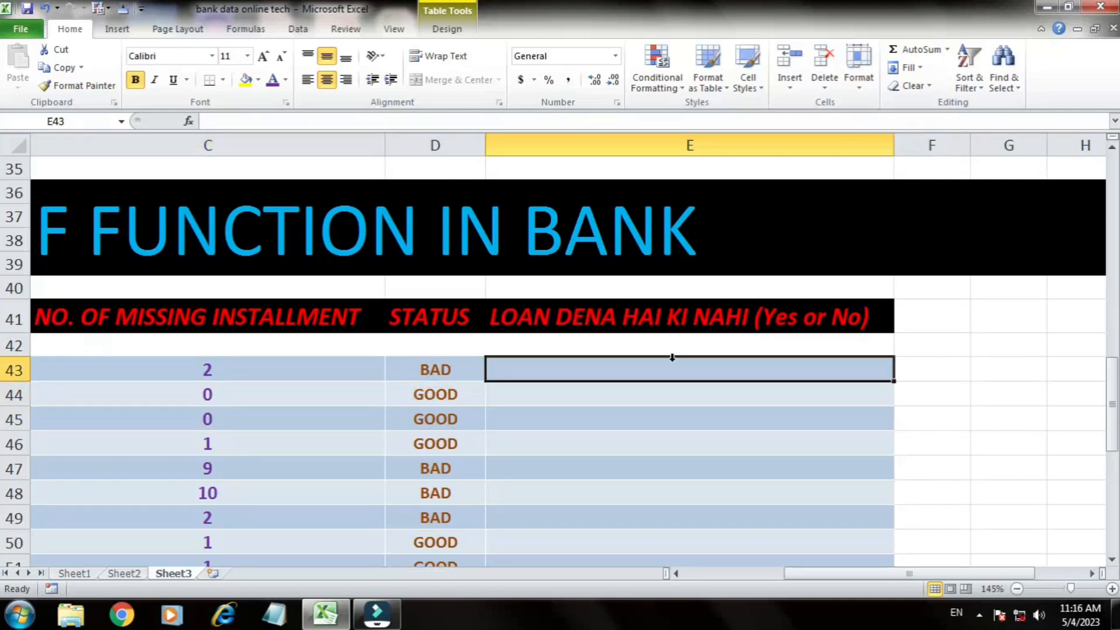
left_click(675, 369)
type("=")
key("BackSpace")
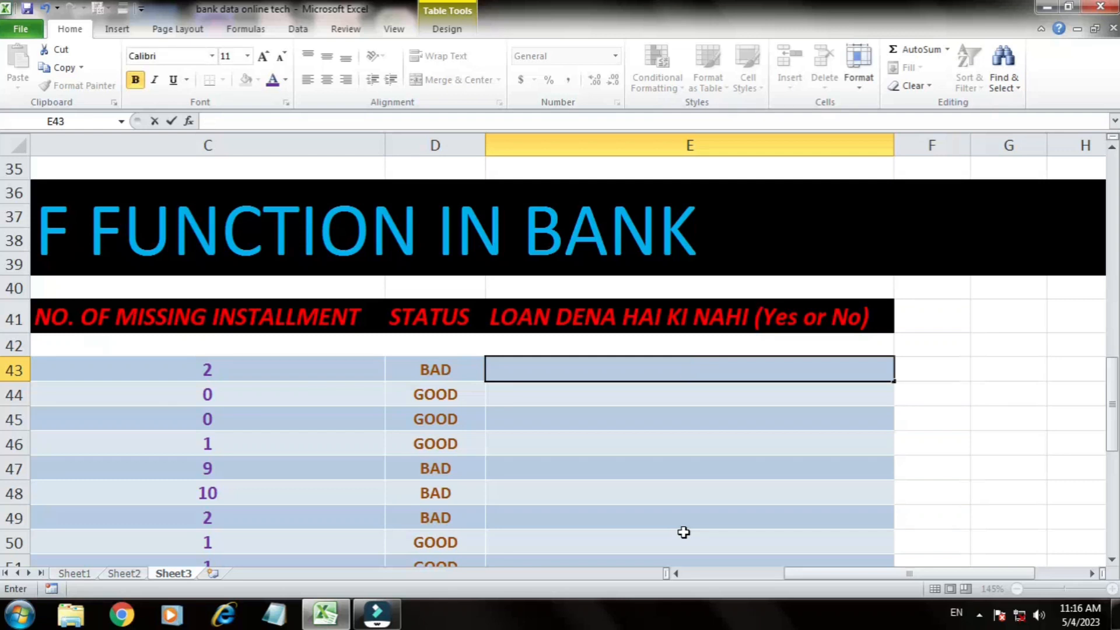
type("=")
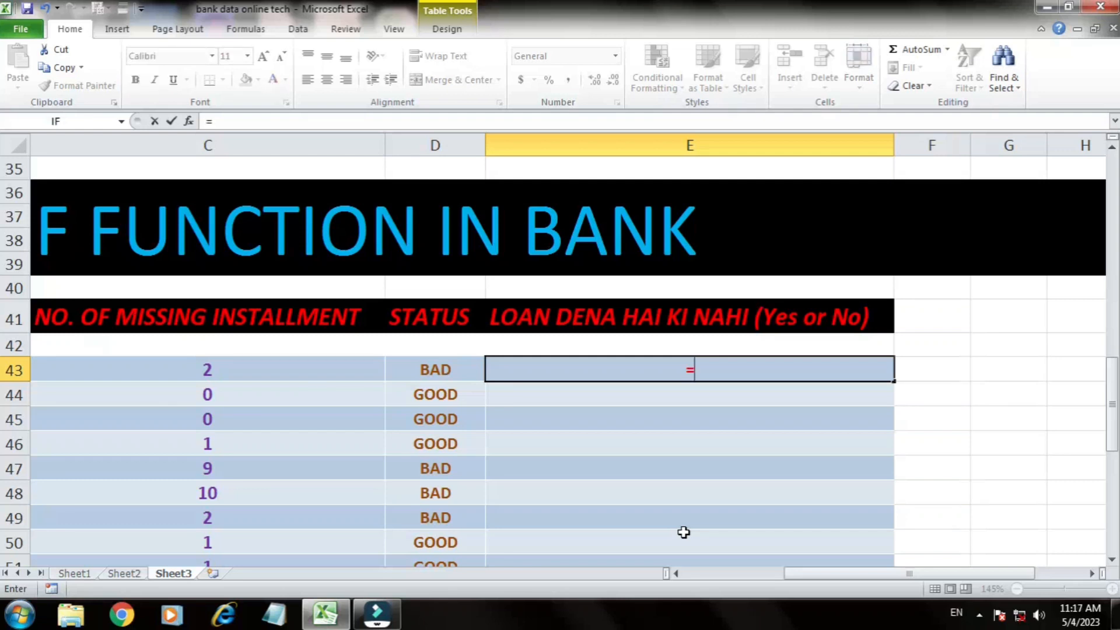
type("IF(")
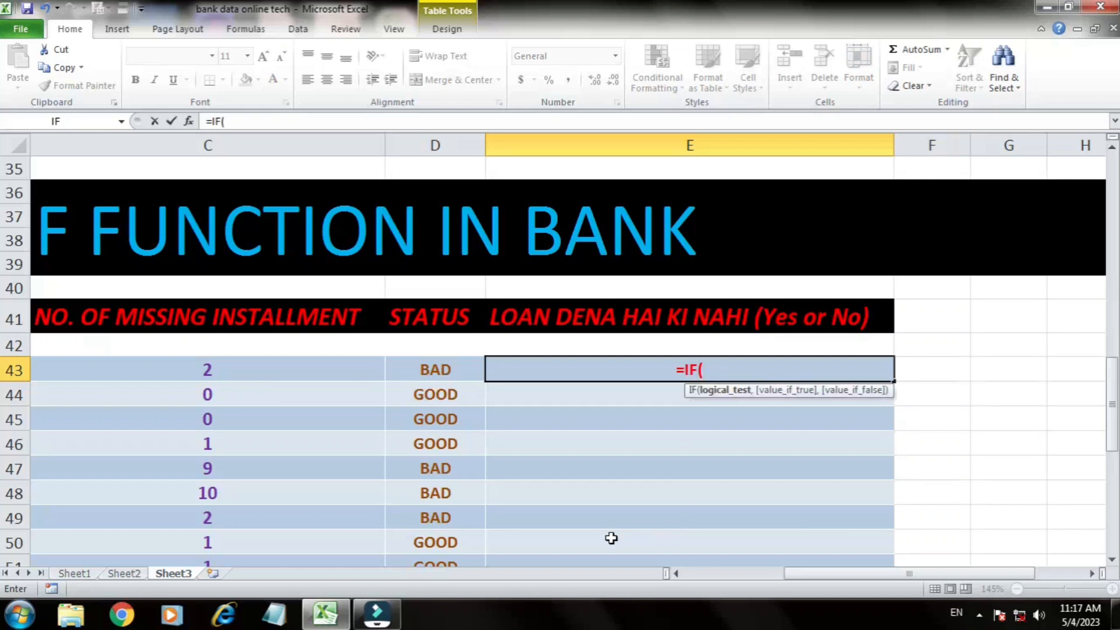
left_click(251, 378)
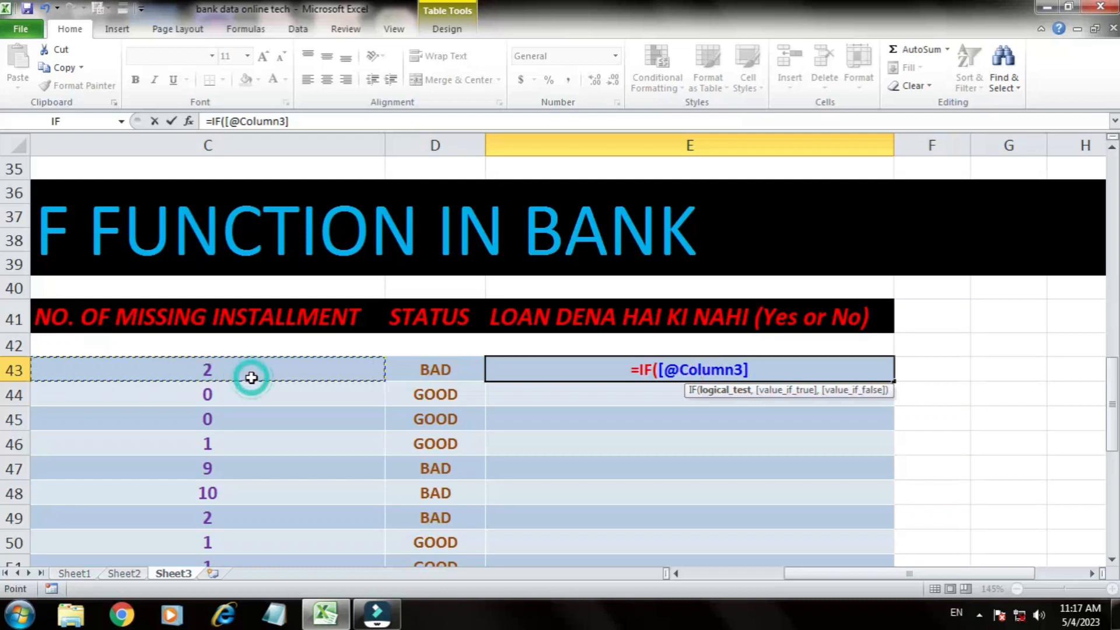
type("<")
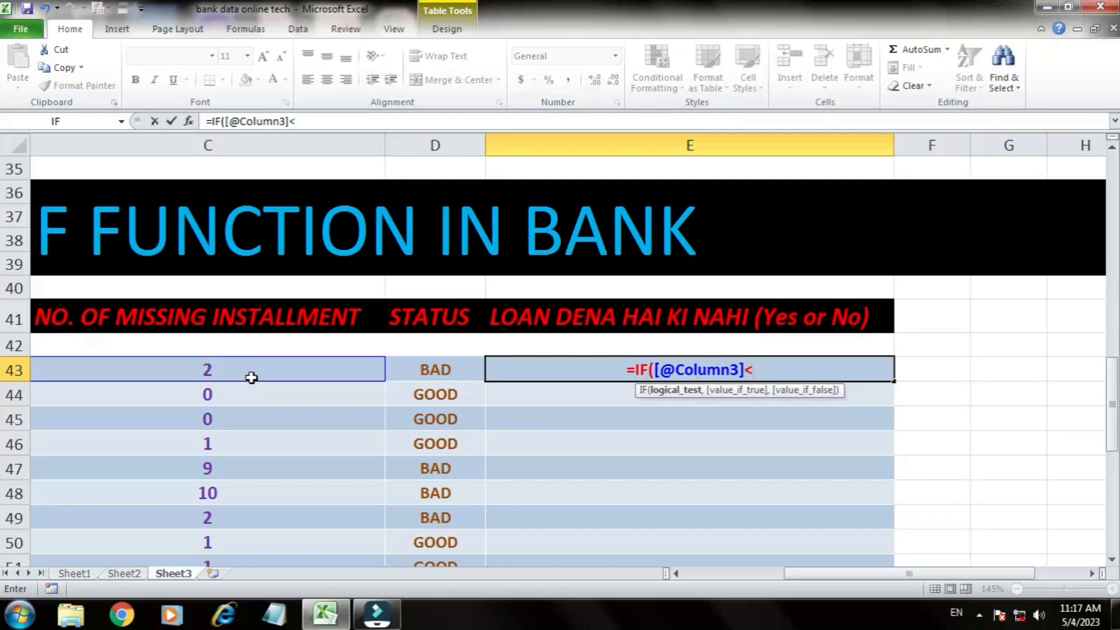
type("=")
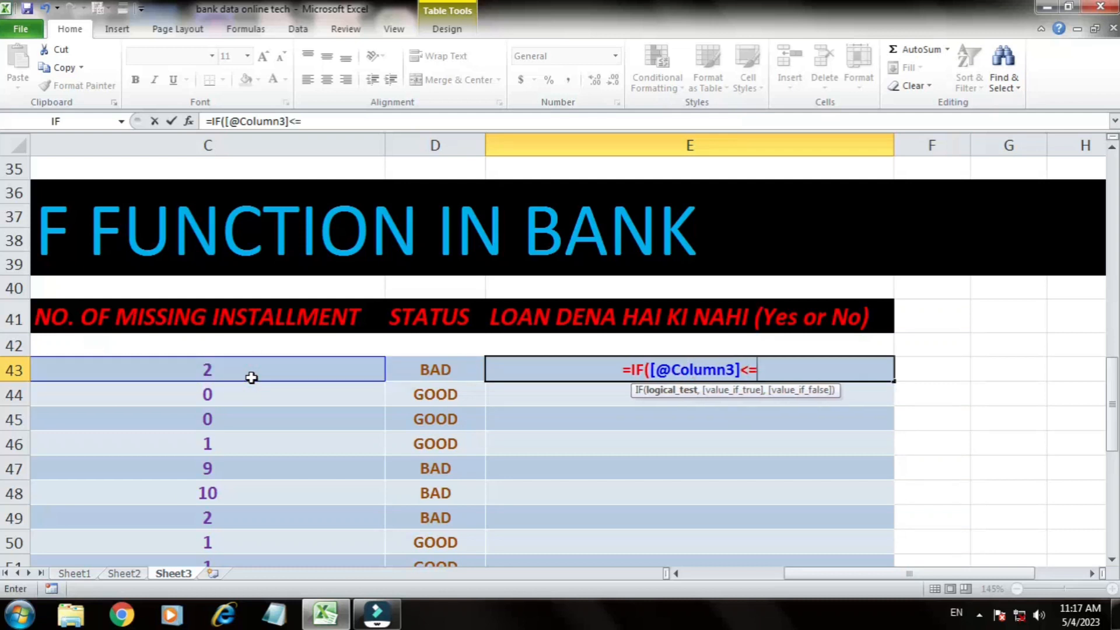
type("1")
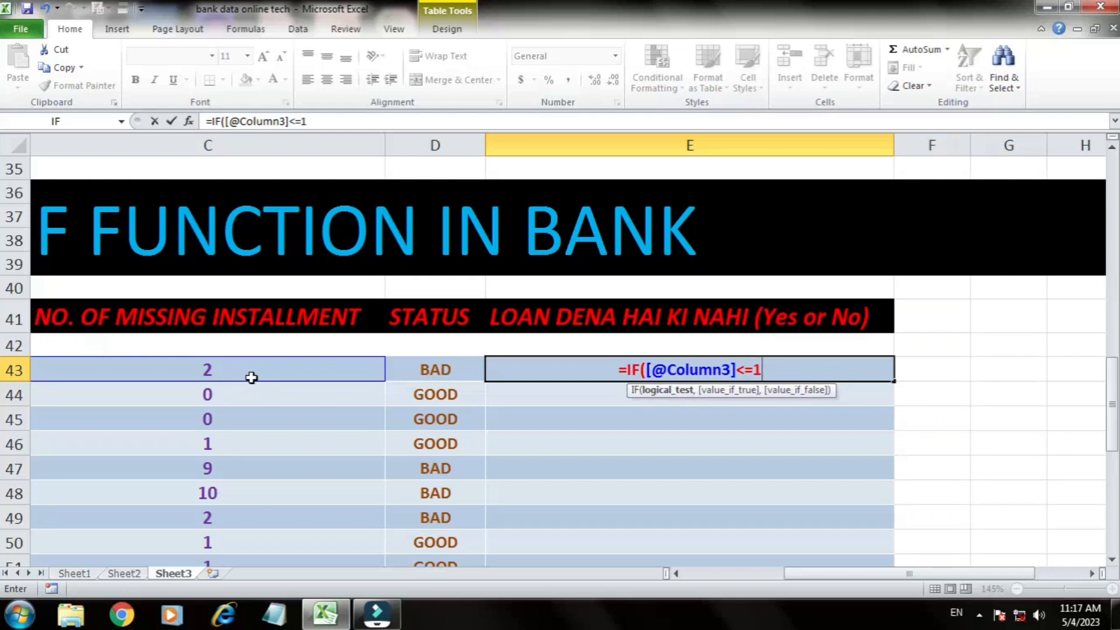
type(",")
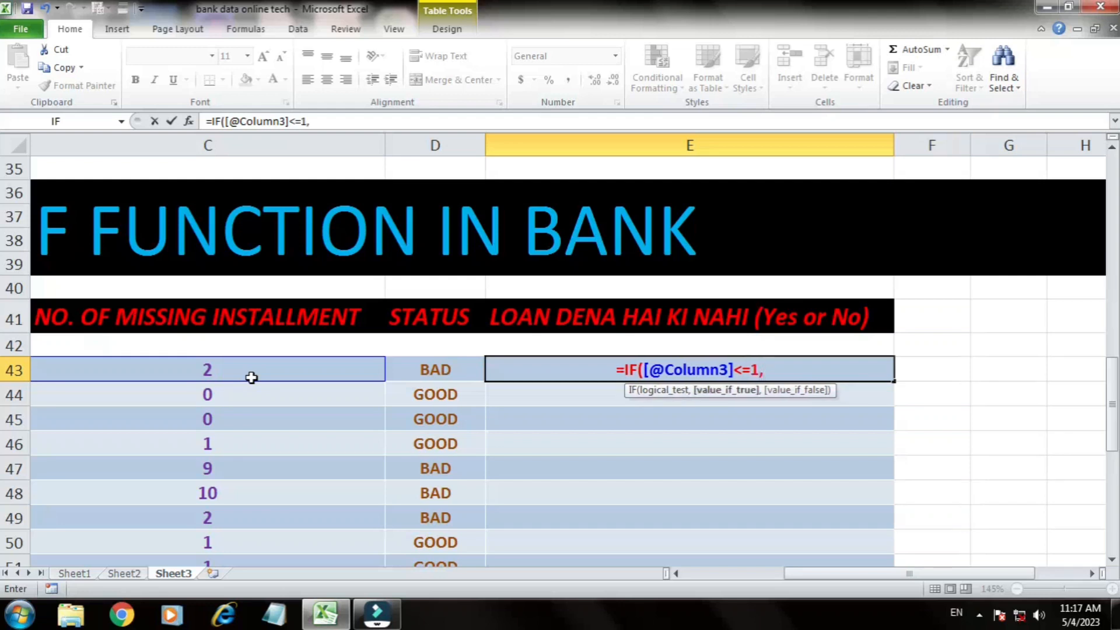
type("\"Y")
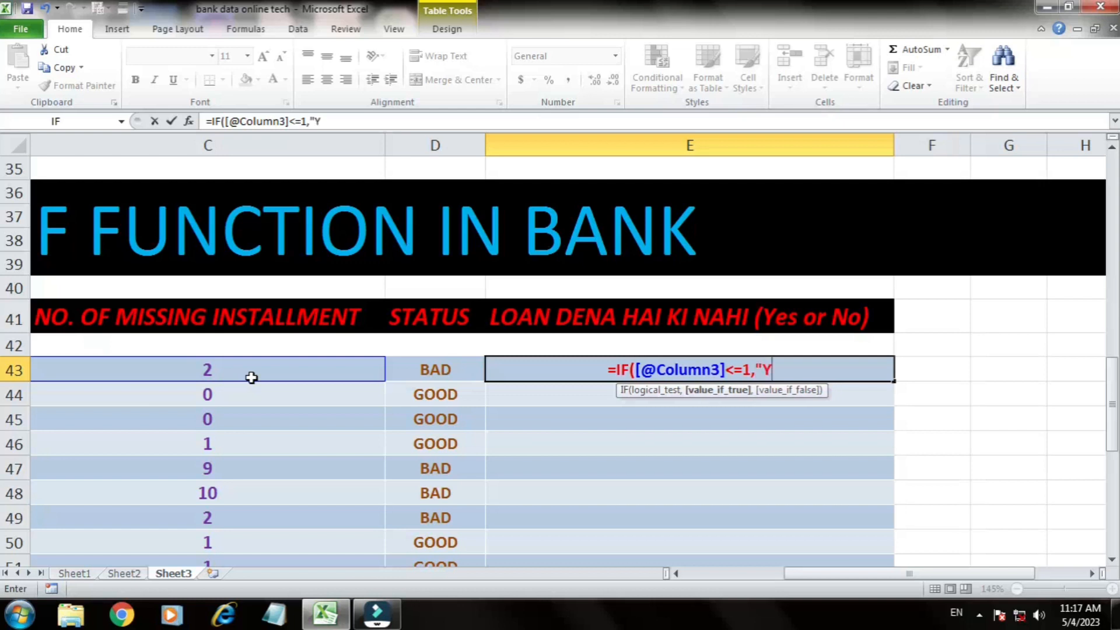
type("ES\",IF(")
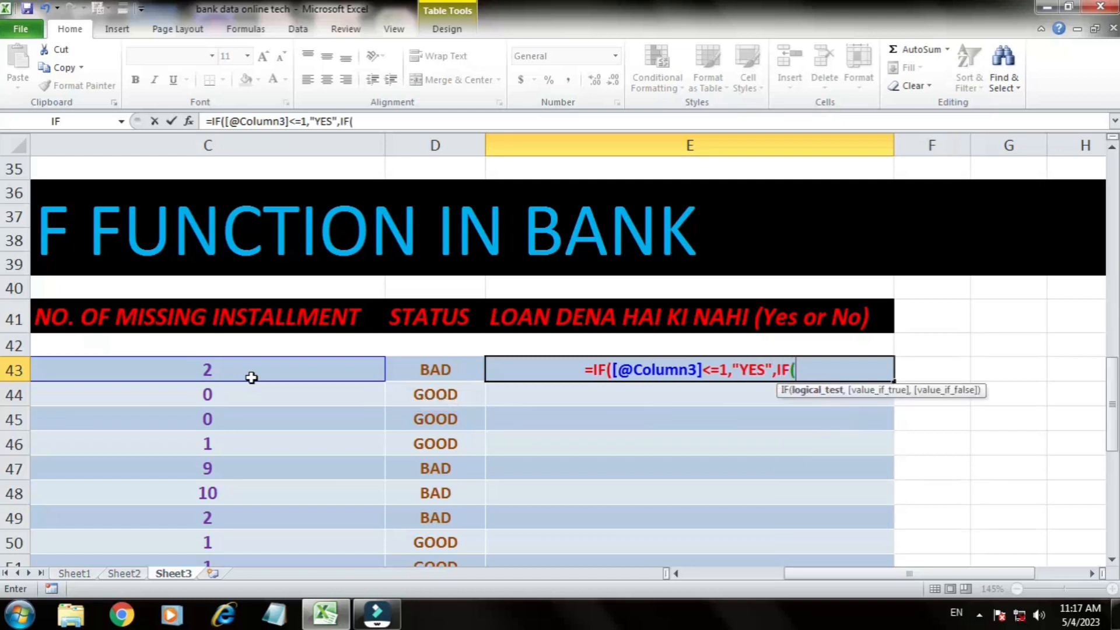
key("Left")
key("Left")
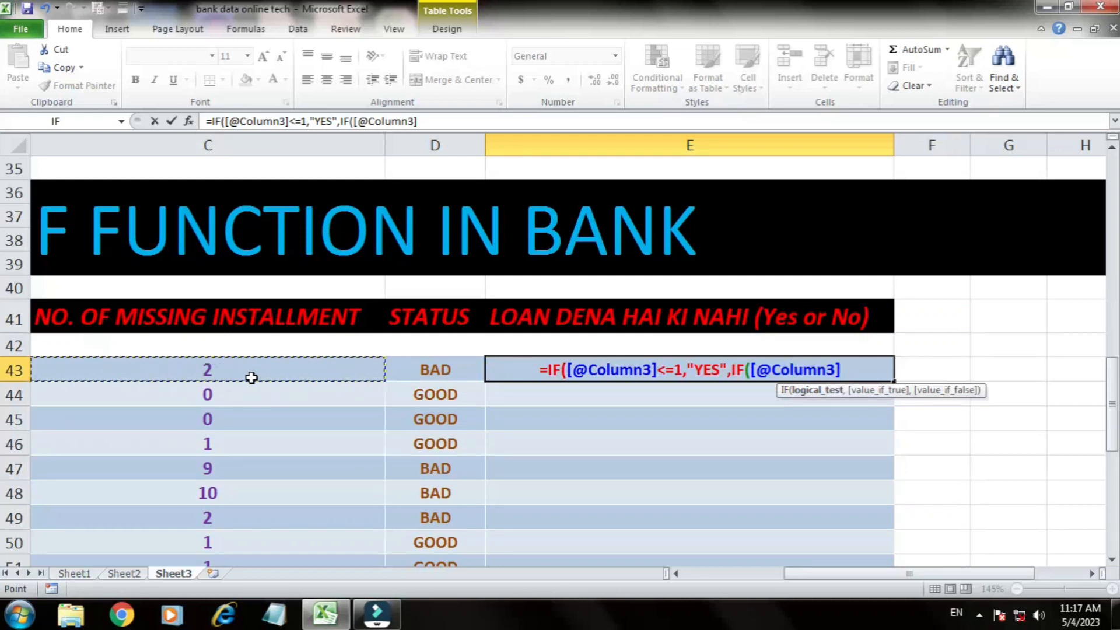
type(">=")
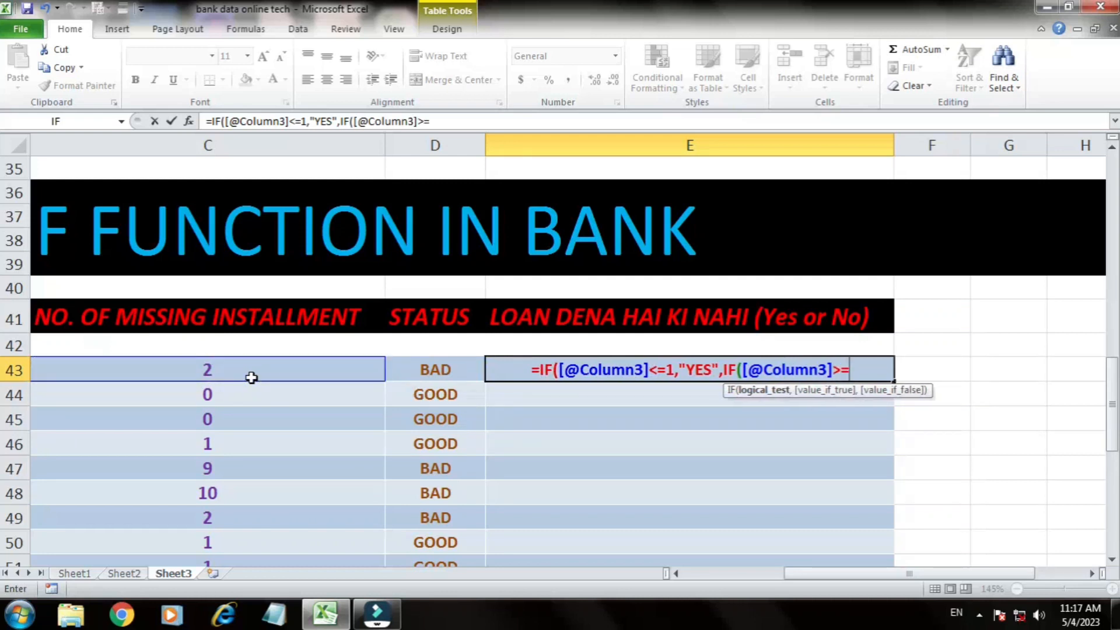
type("2")
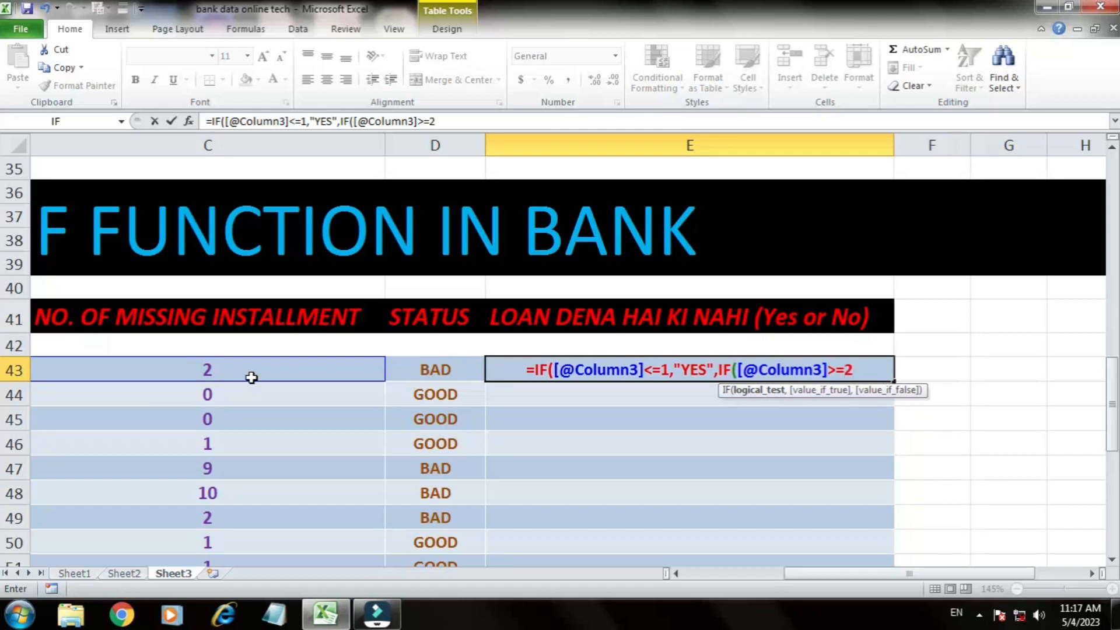
Step: Return "NO" from the nested IF in E43, close both functions and enter the formula
type(",\"N")
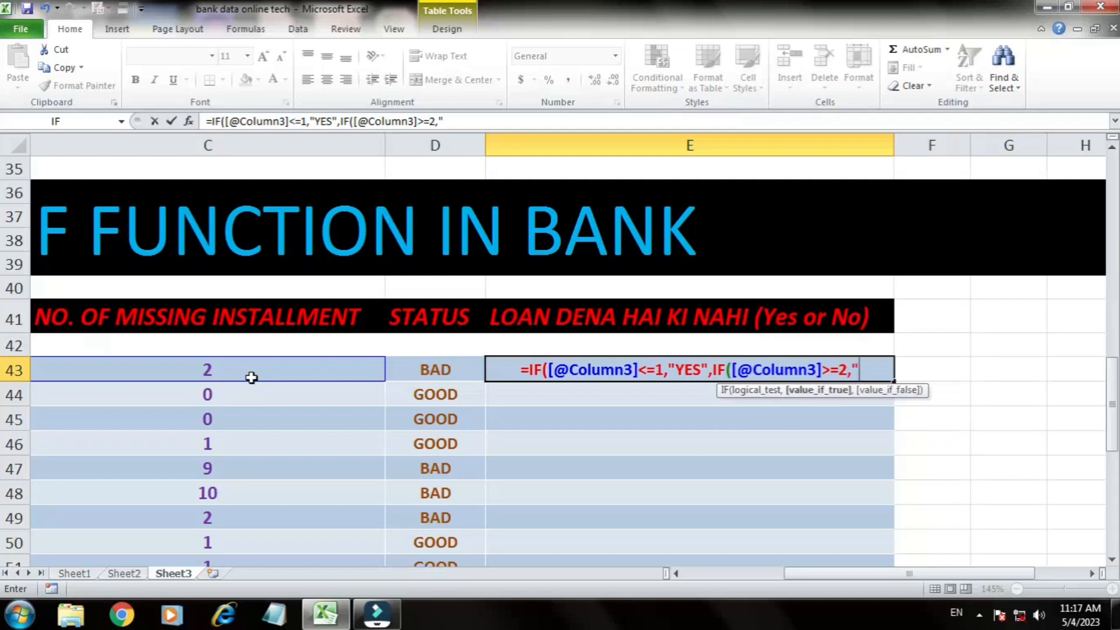
type("O")
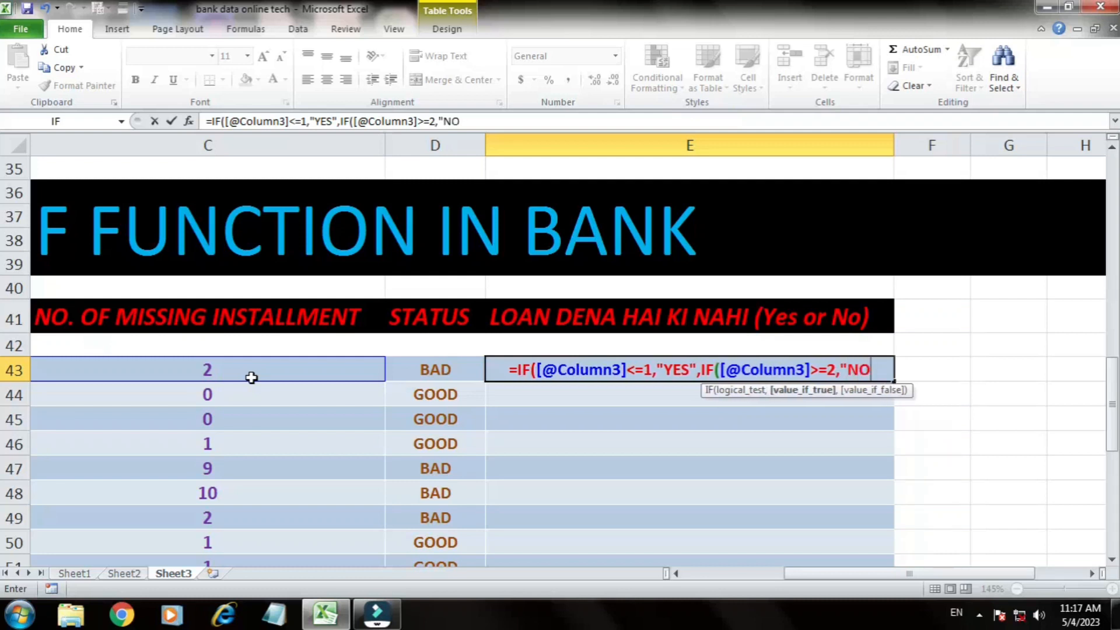
type("\")")
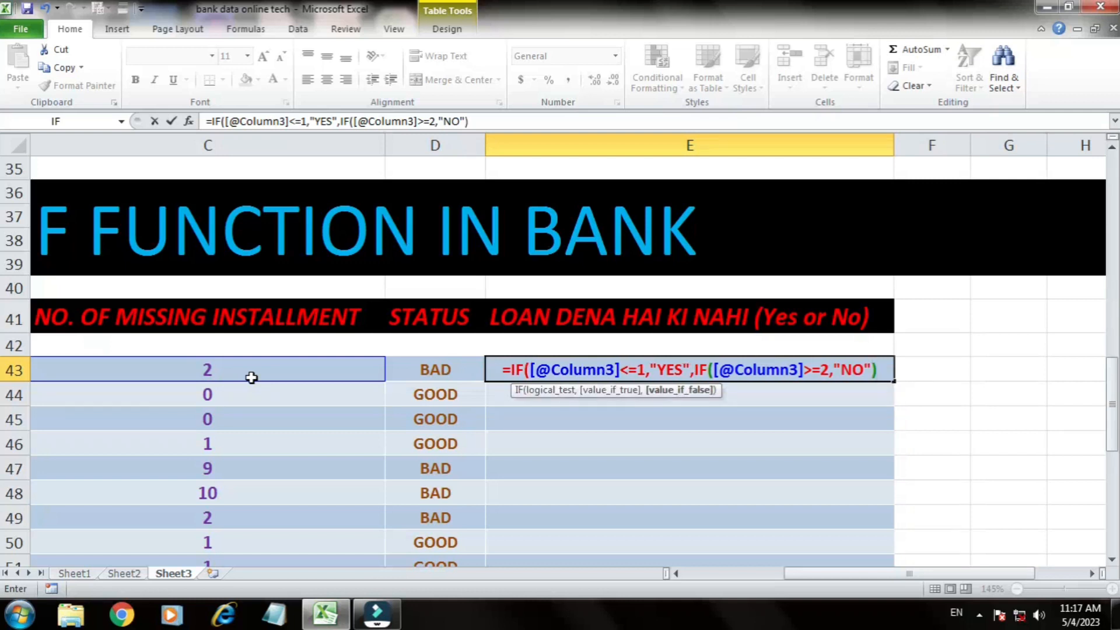
type(")")
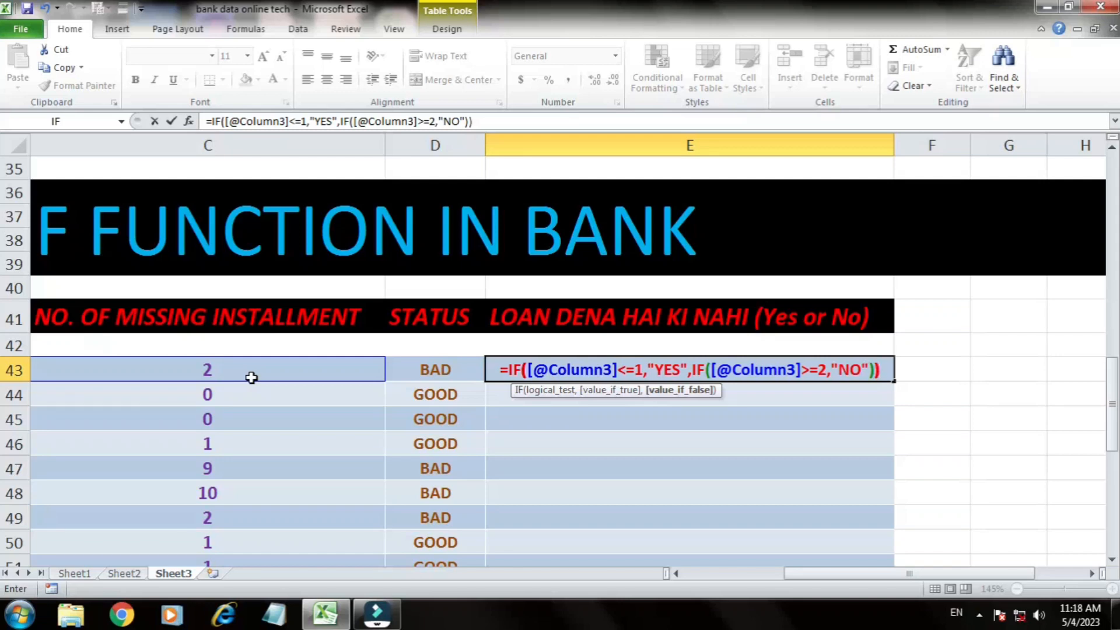
key("Up")
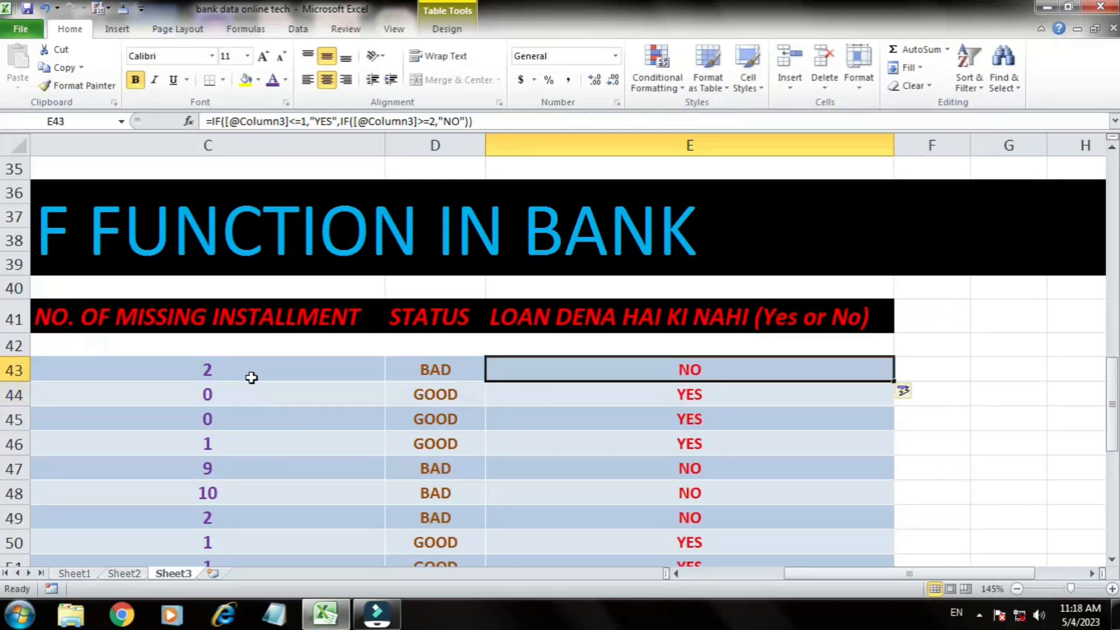
Step: Check the loan decision column against the missing installment counts, comparing rows 43 and 44 and viewing the whole customer table
scroll(689, 217, "down", 5, "ctrl")
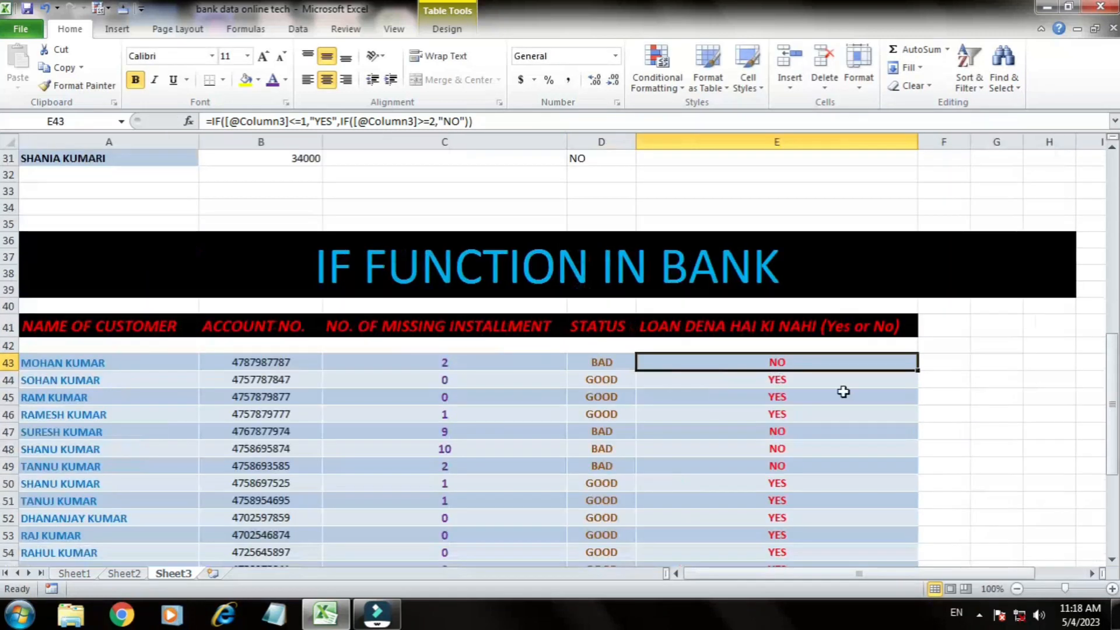
scroll(601, 405, "up", 5, "ctrl")
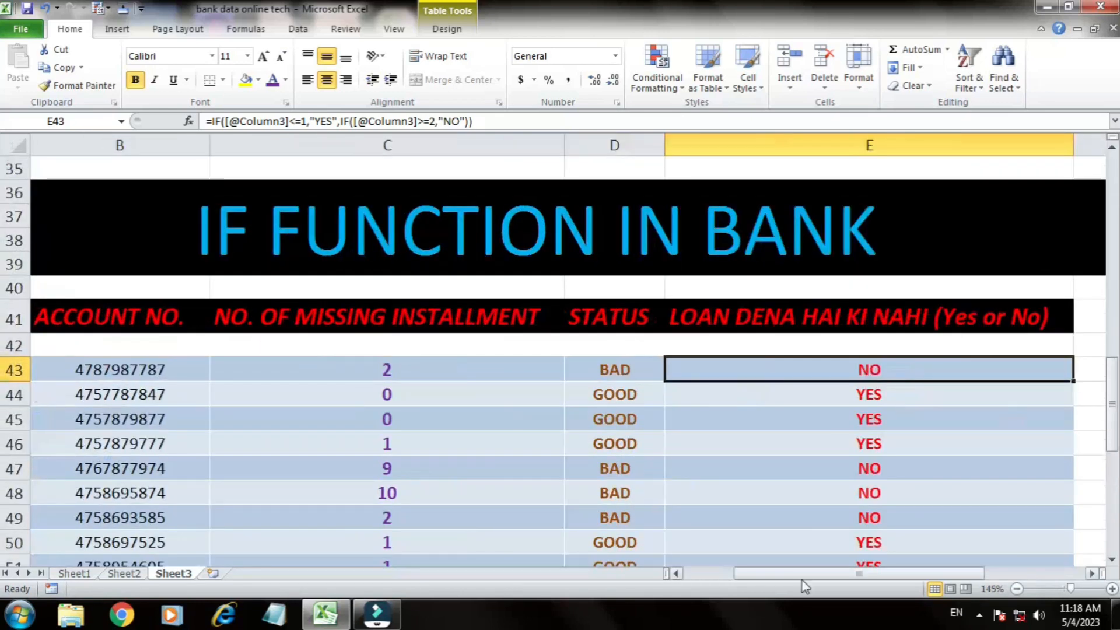
left_click(821, 575)
left_click(387, 368)
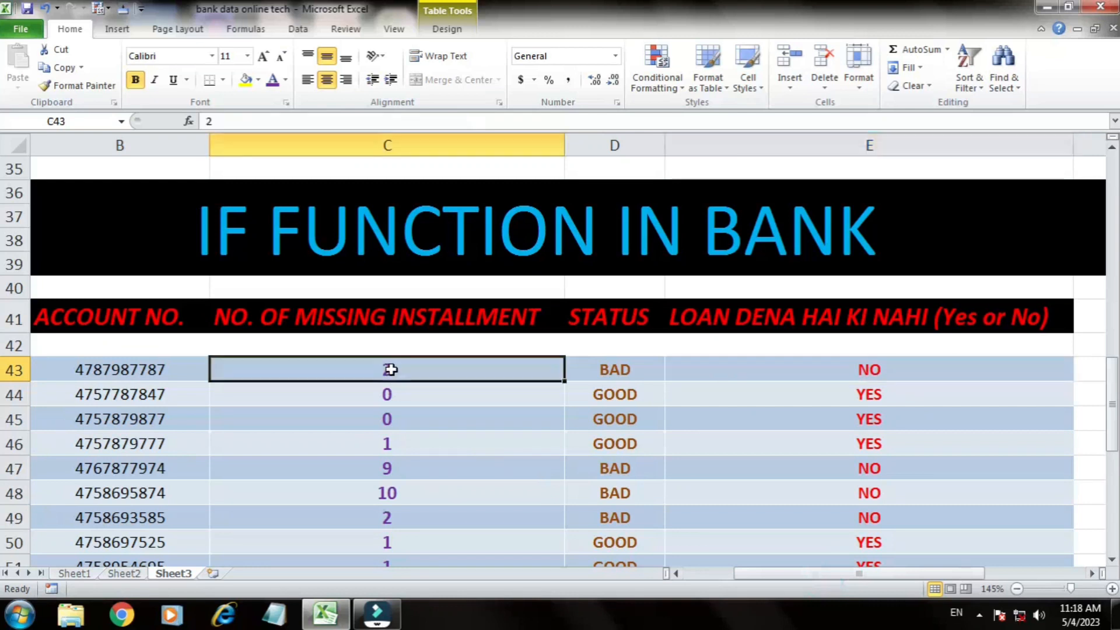
left_click(774, 370)
left_click(477, 396)
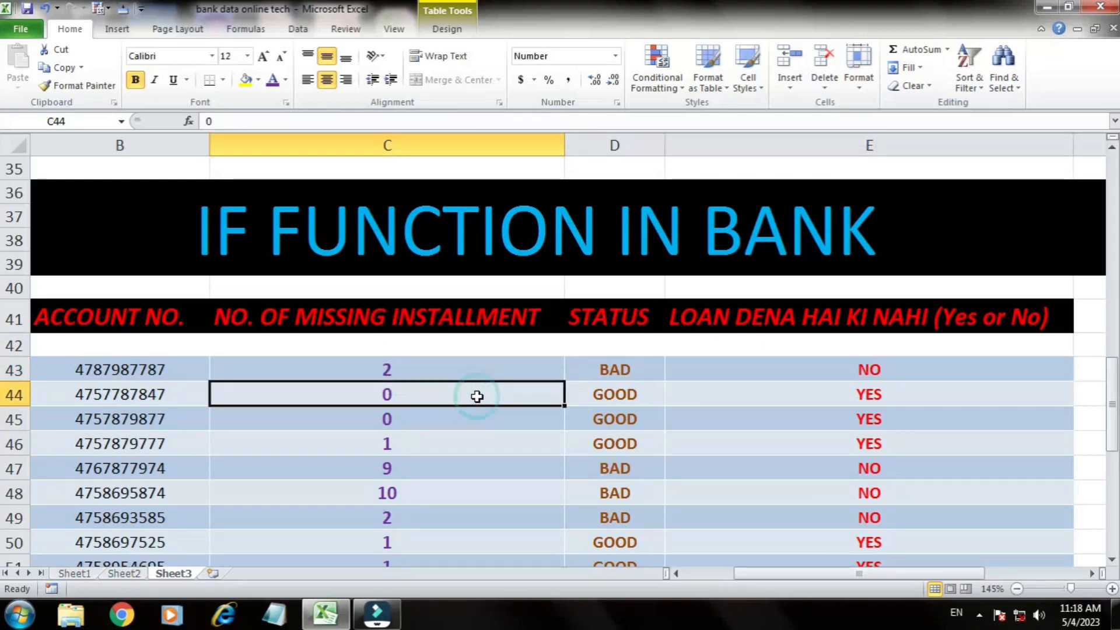
left_click(862, 394)
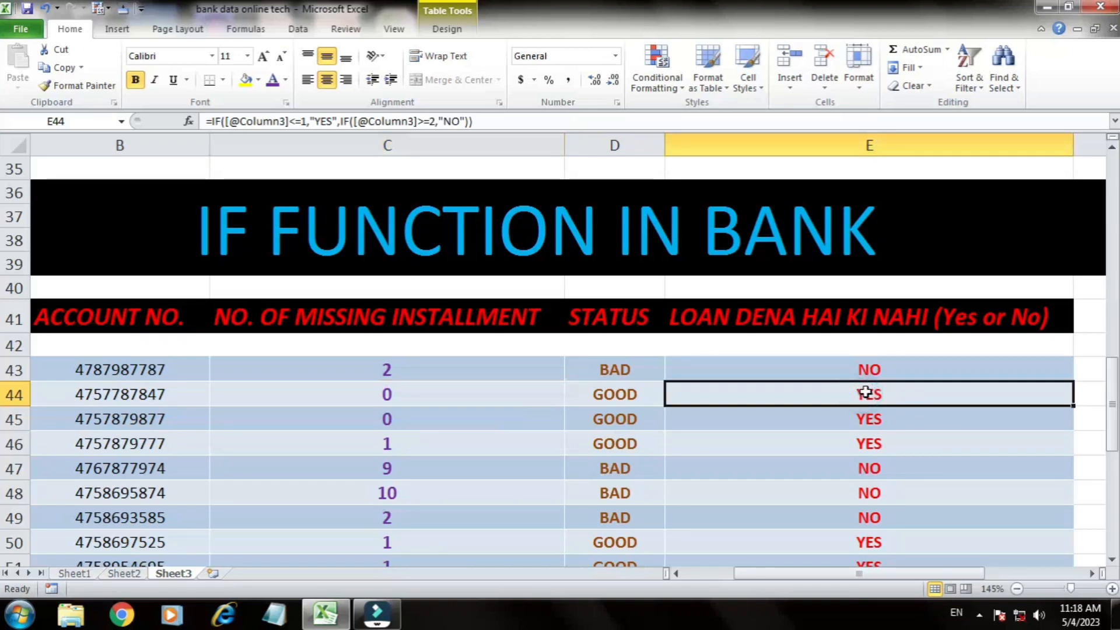
scroll(758, 401, "down", 4)
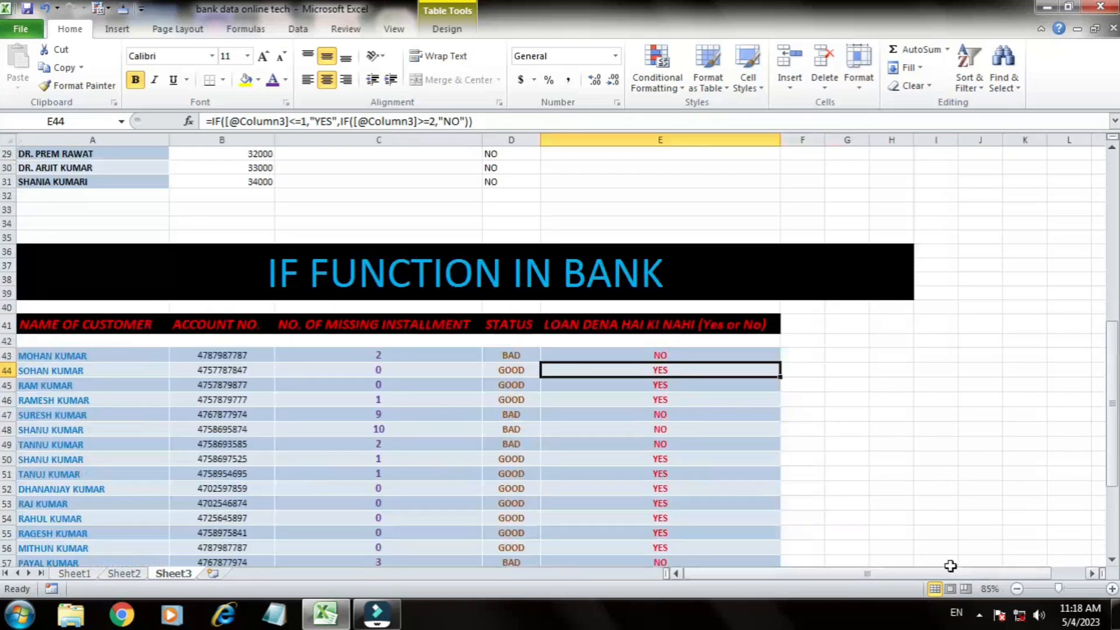
scroll(820, 379, "down", 3)
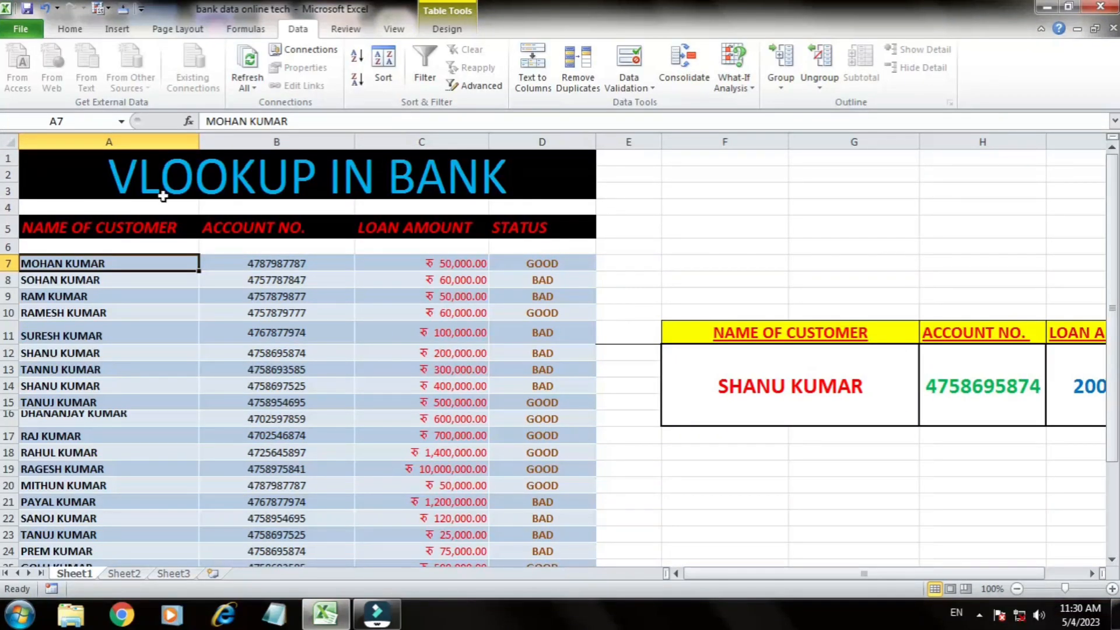
Step: Examine the row 5 headings and the customer names in the VLOOKUP IN BANK table on Sheet1
left_click(657, 222)
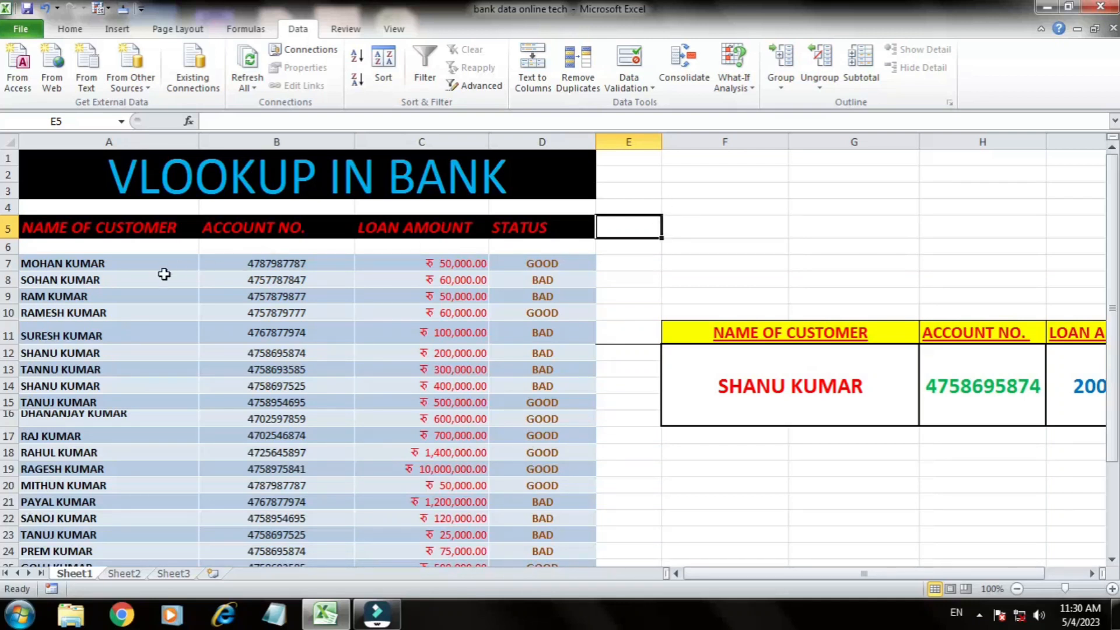
left_click(138, 234)
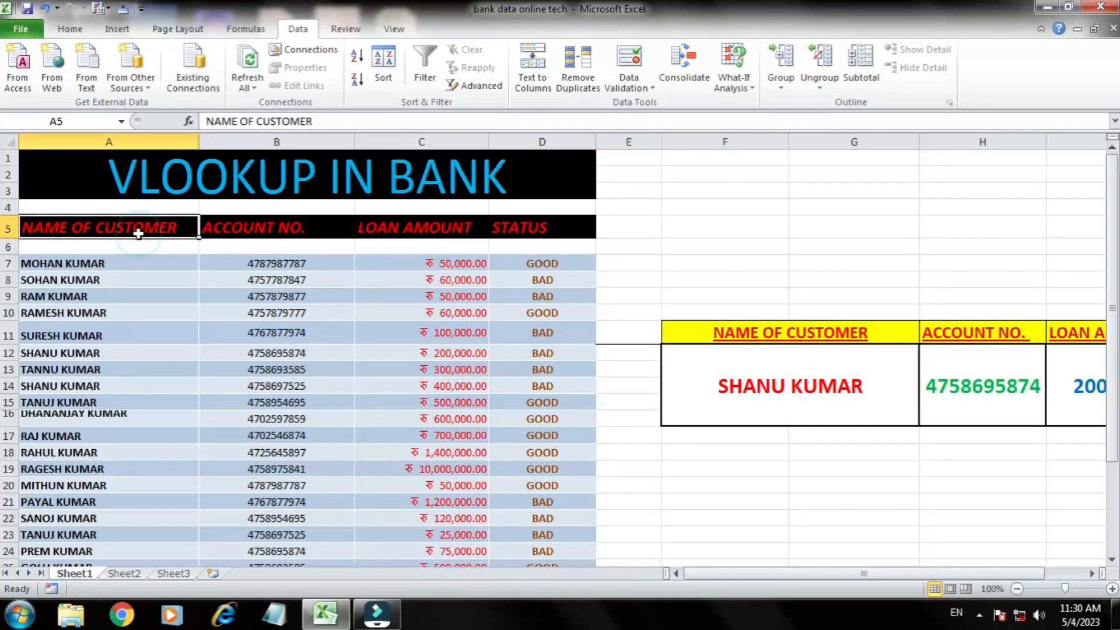
left_click(260, 227)
left_click(364, 228)
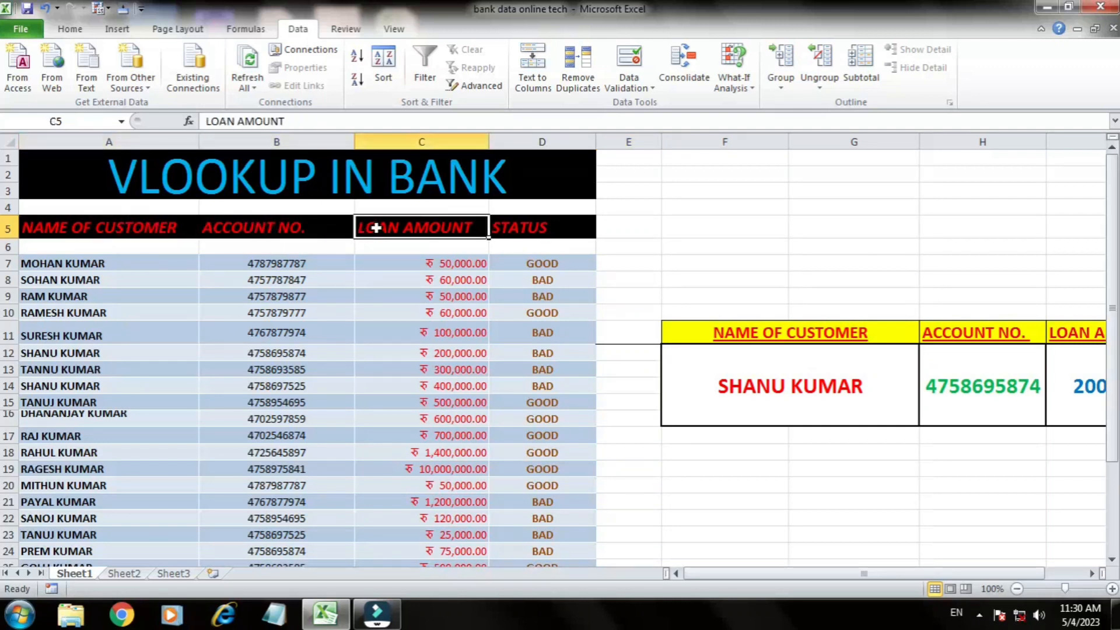
left_click(549, 230)
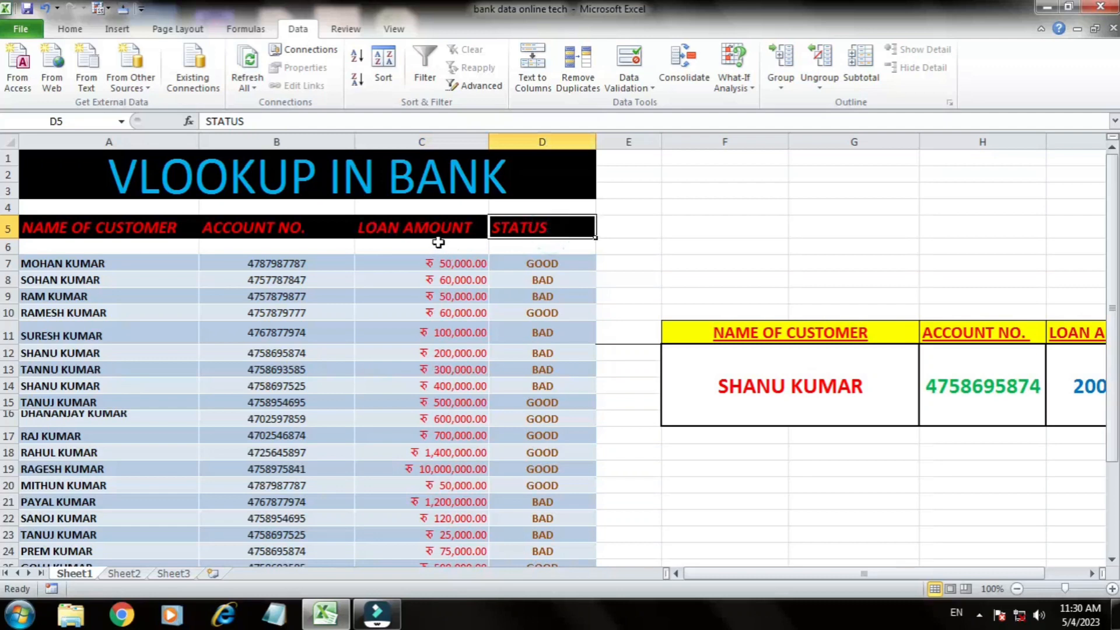
left_click_drag(87, 269, 64, 518)
left_click(98, 365)
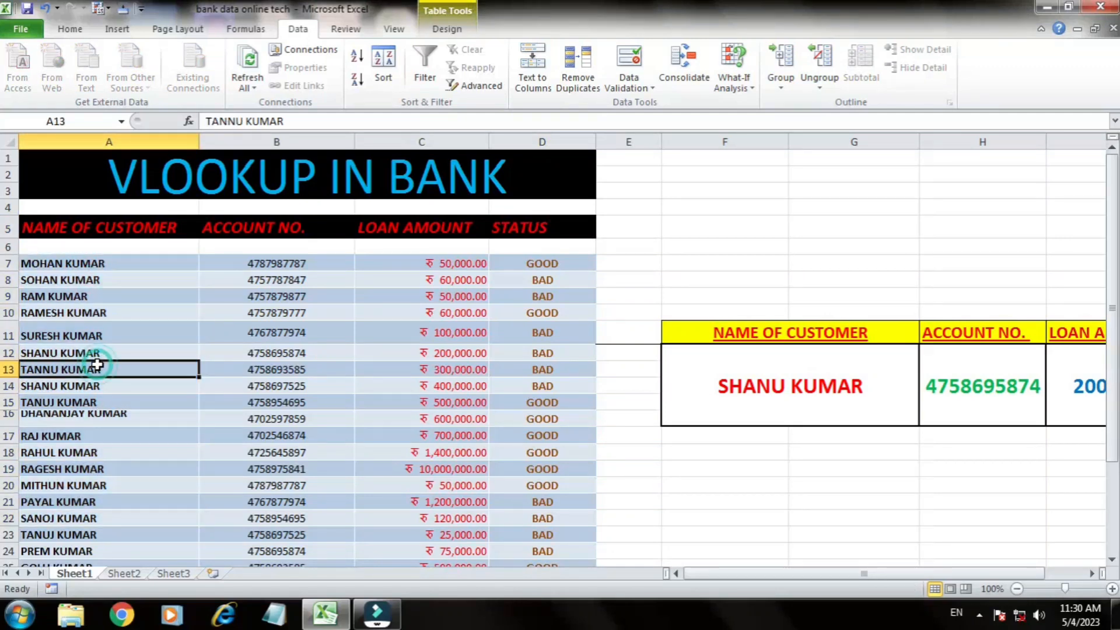
Step: Compare the customer record in row 12 with the account number, loan amount and status in the lookup block
left_click(84, 350)
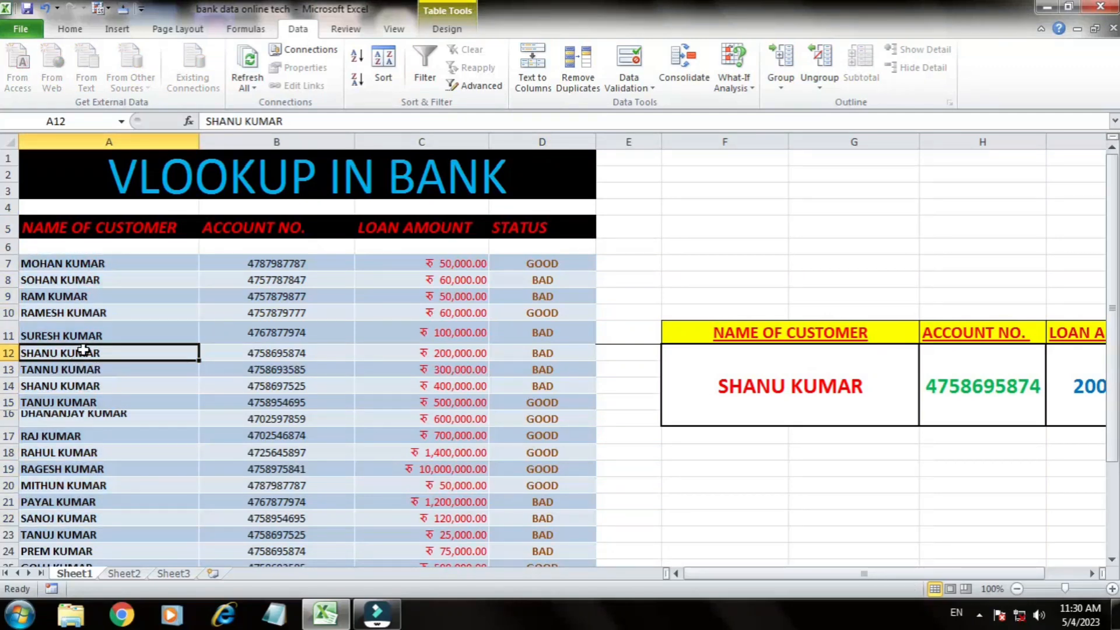
left_click_drag(116, 353, 521, 355)
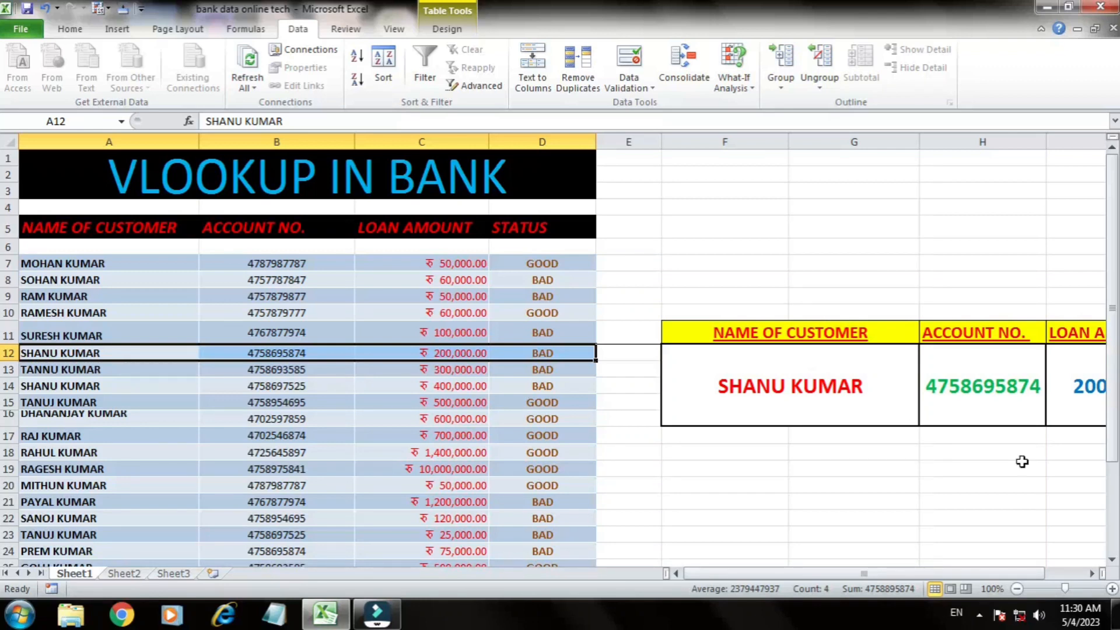
left_click_drag(881, 574, 913, 572)
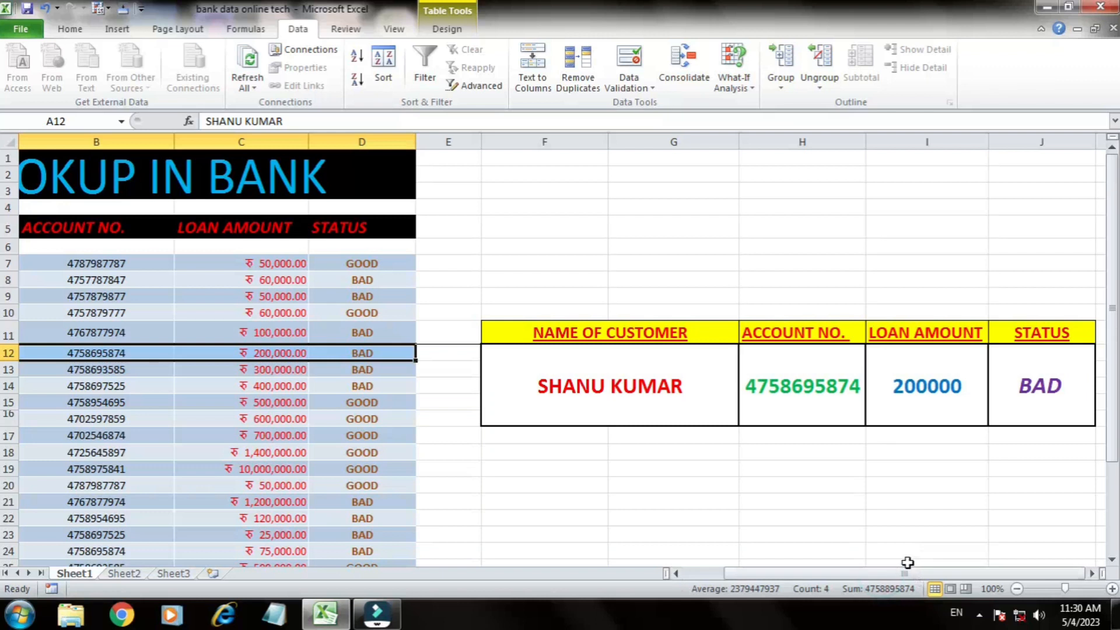
Step: Replace the customer name in lookup cell F13 with the name of the customer listed in row 7
left_click(687, 386)
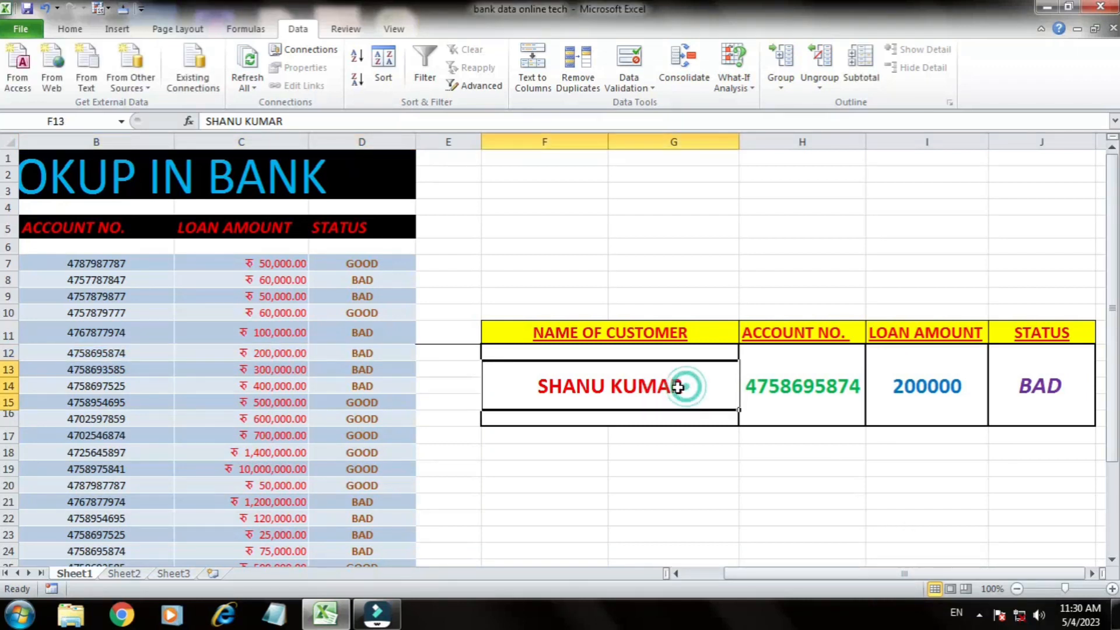
double_click(681, 386)
key("BackSpace")
key("BackSpace")
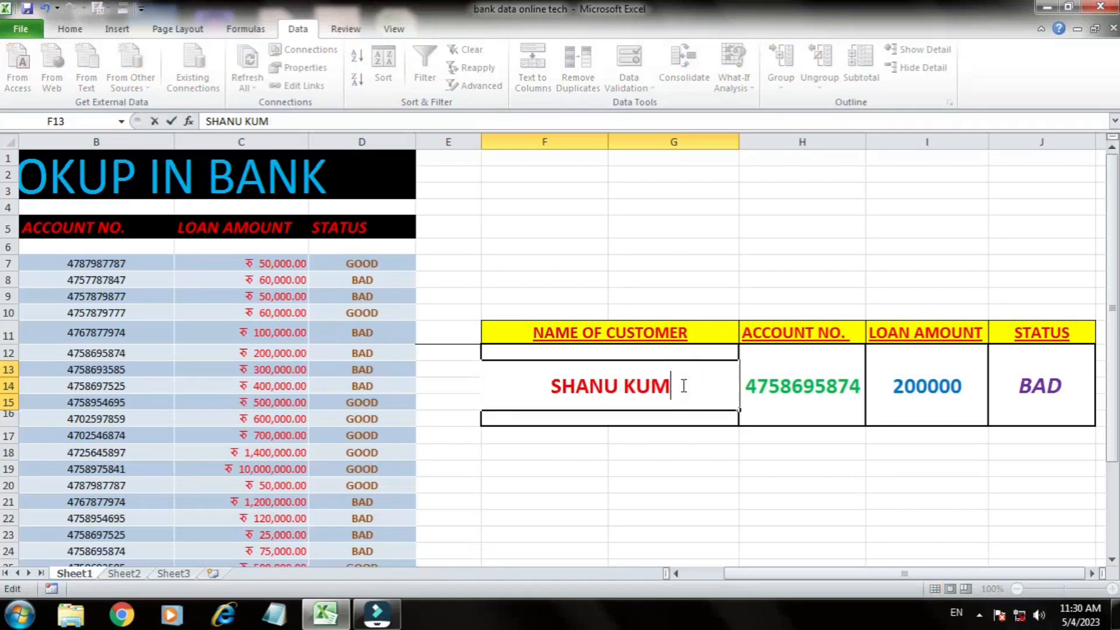
key("BackSpace")
key("BackSpace")
key("BackSpace")
key("BackSpace")
key("BackSpace")
key("BackSpace")
key("BackSpace")
key("BackSpace")
key("BackSpace")
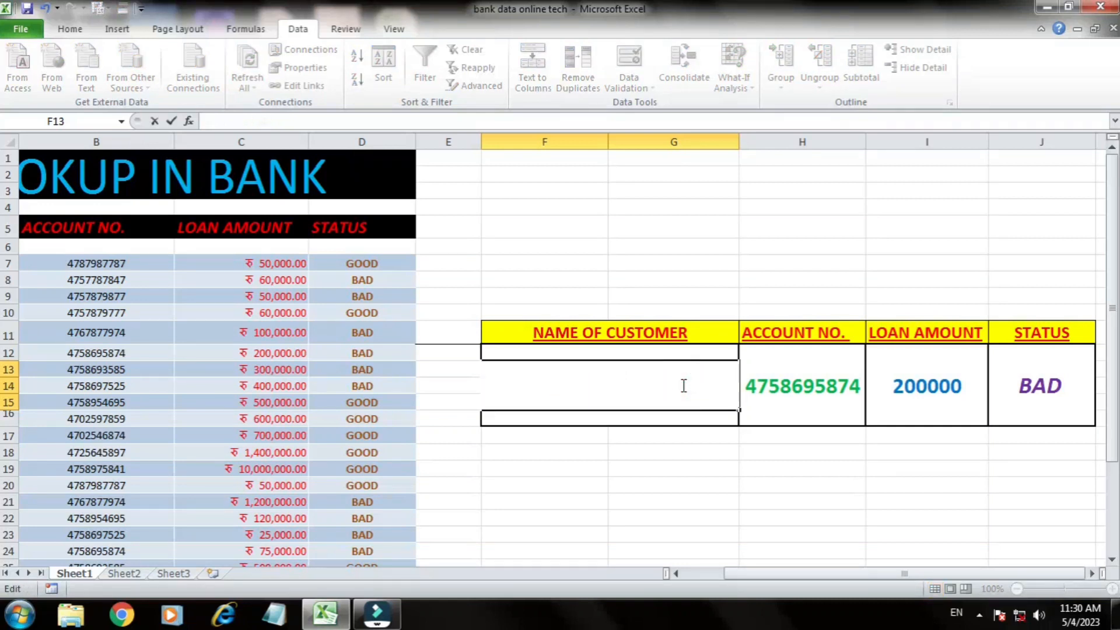
type("MOHAN KUMAR")
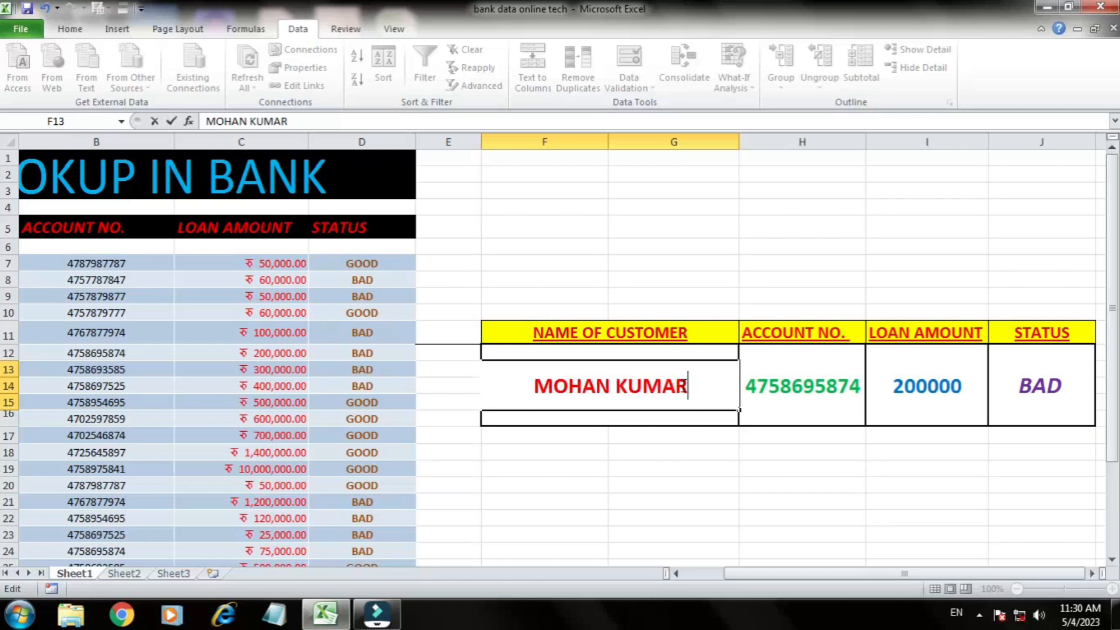
key("Return")
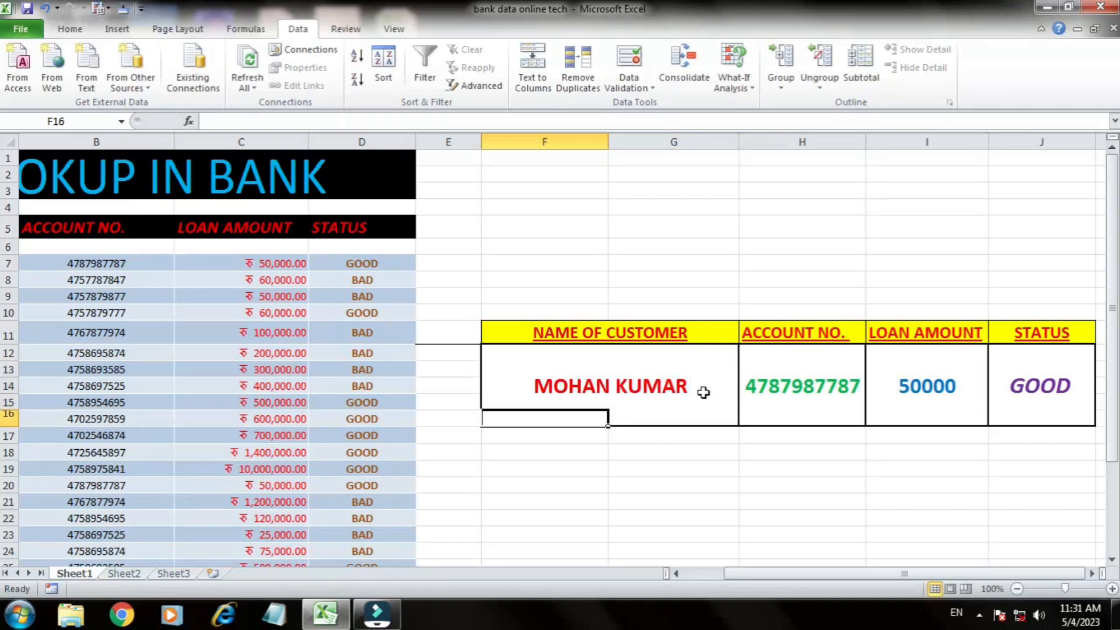
Step: Check the lookup block against the loan amount and status in row 7, and view the status formula in J13
left_click_drag(877, 573, 730, 586)
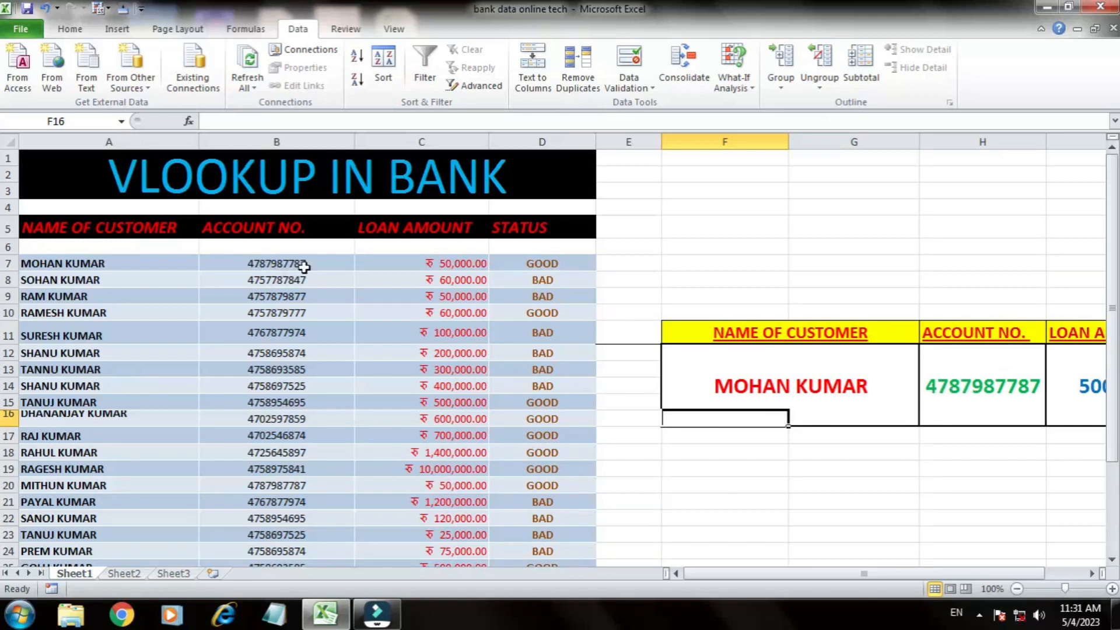
left_click(448, 268)
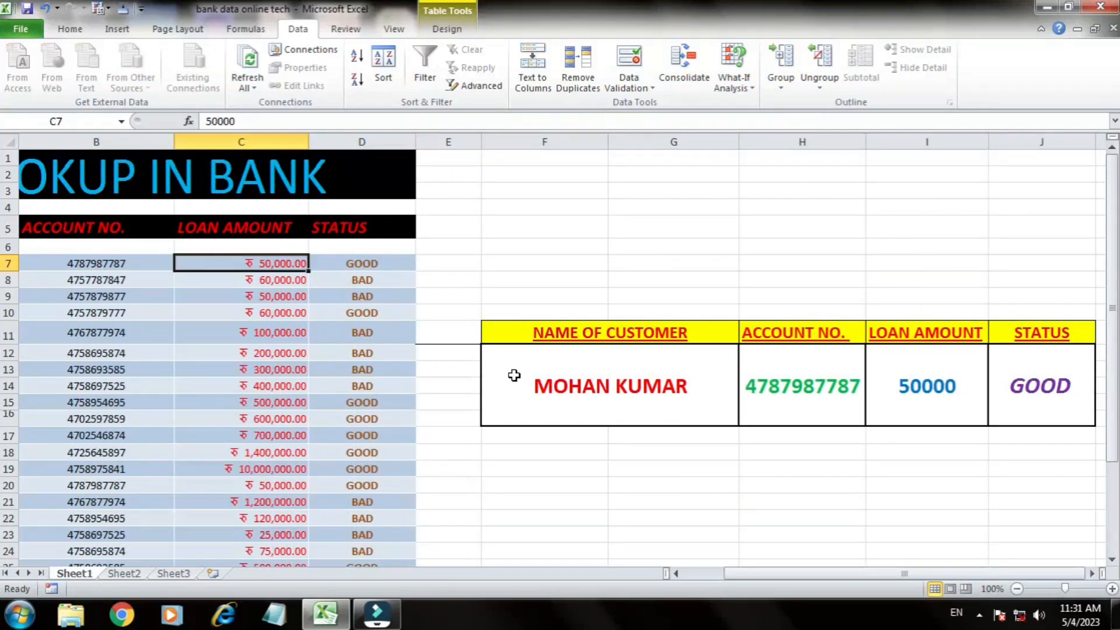
left_click(358, 268)
left_click(1004, 397)
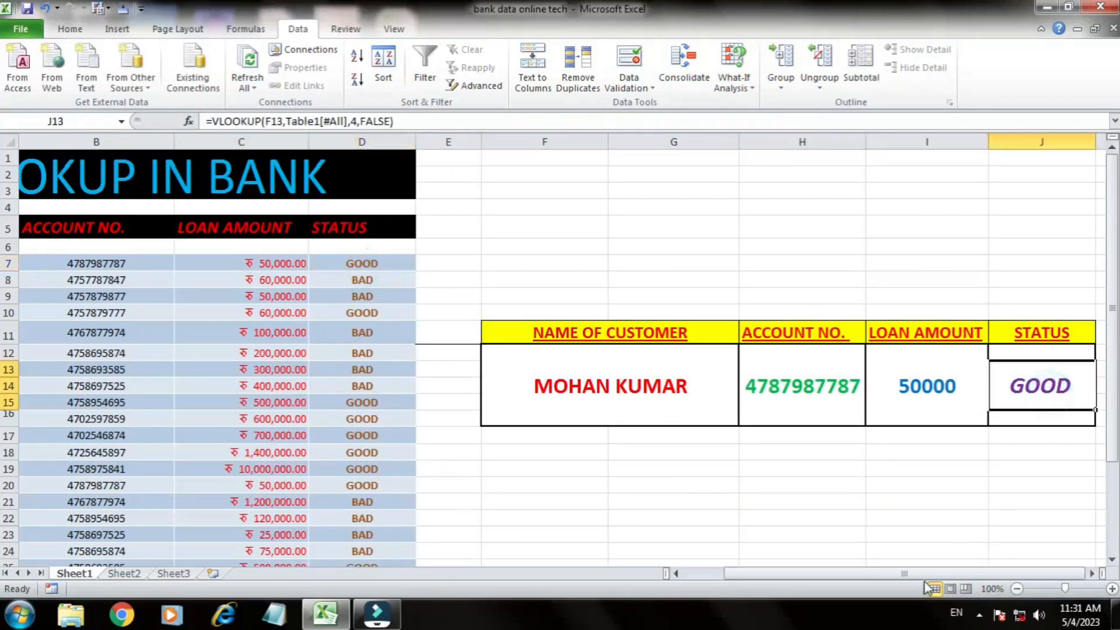
Step: Clear the customer name and the account number, loan amount and status formulas from the lookup block
left_click_drag(903, 574, 862, 574)
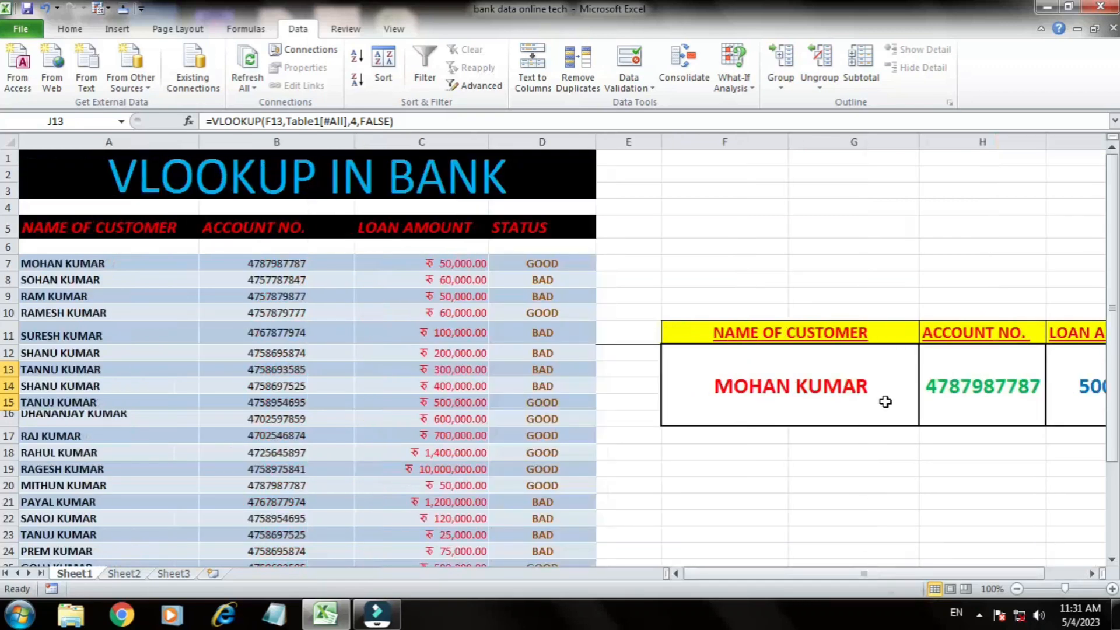
mouse_move(886, 401)
left_mouse_down()
mouse_move(940, 390)
mouse_move(837, 387)
mouse_move(971, 395)
mouse_move(888, 394)
left_mouse_up()
key("Delete")
left_click(652, 467)
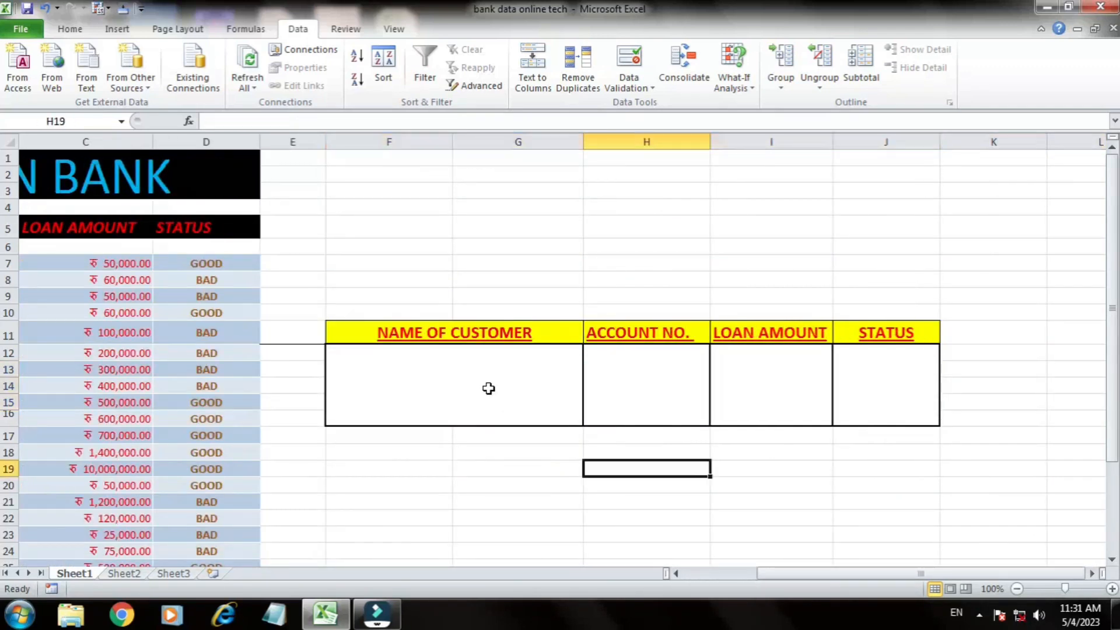
Step: Enter the full name of the customer from row 7 in F13 under NAME OF CUSTOMER
left_click(488, 389)
left_click_drag(793, 574, 783, 576)
left_click(638, 413)
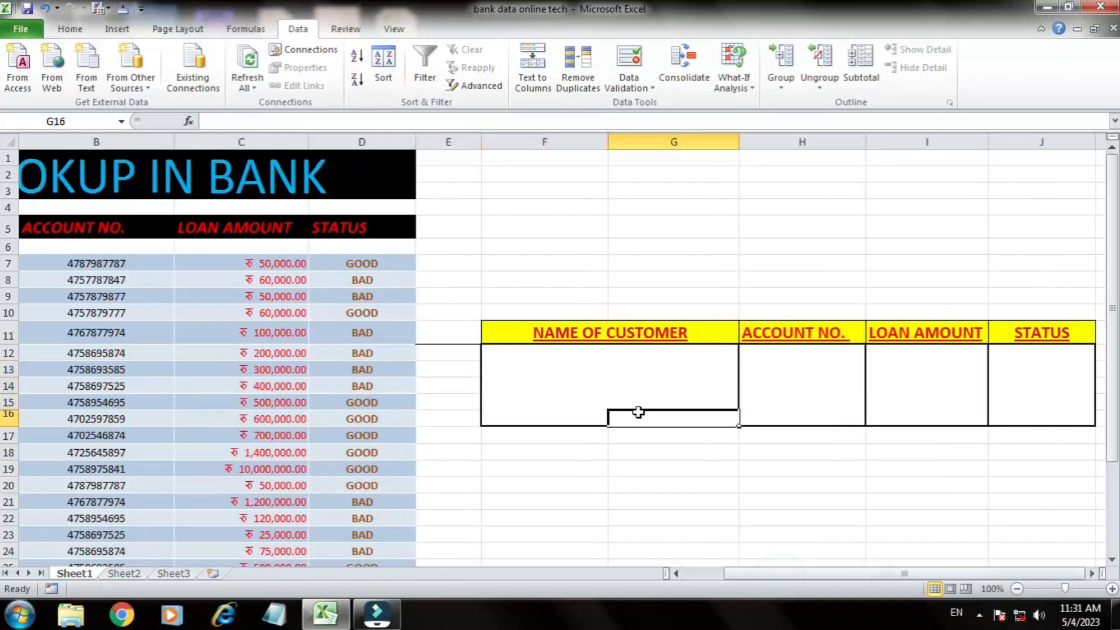
left_click(623, 386)
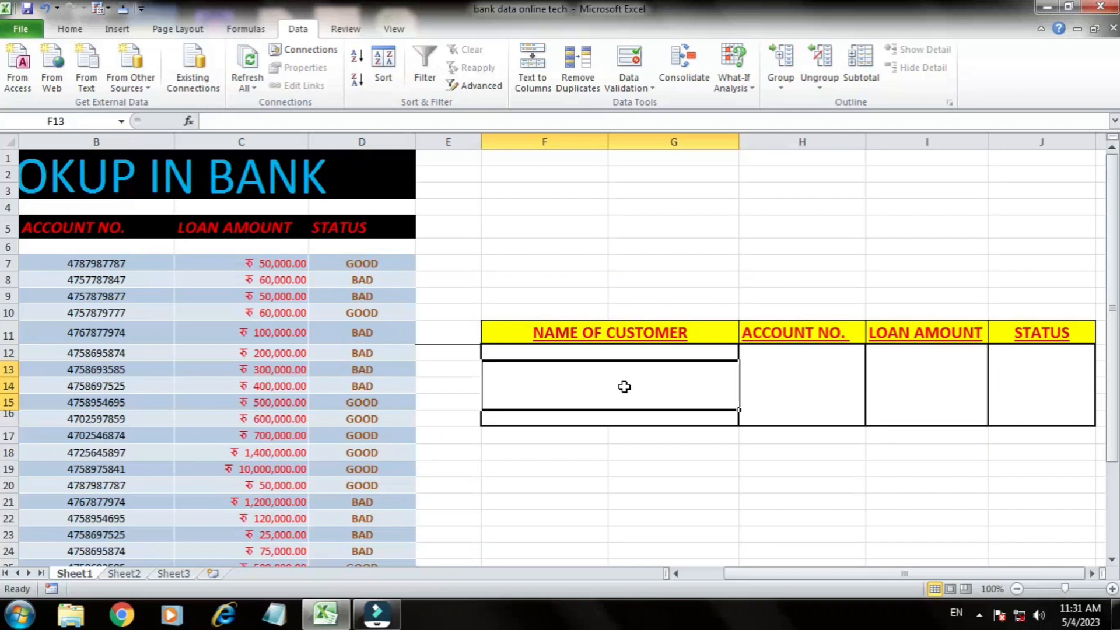
type("MOHAN KUMAR")
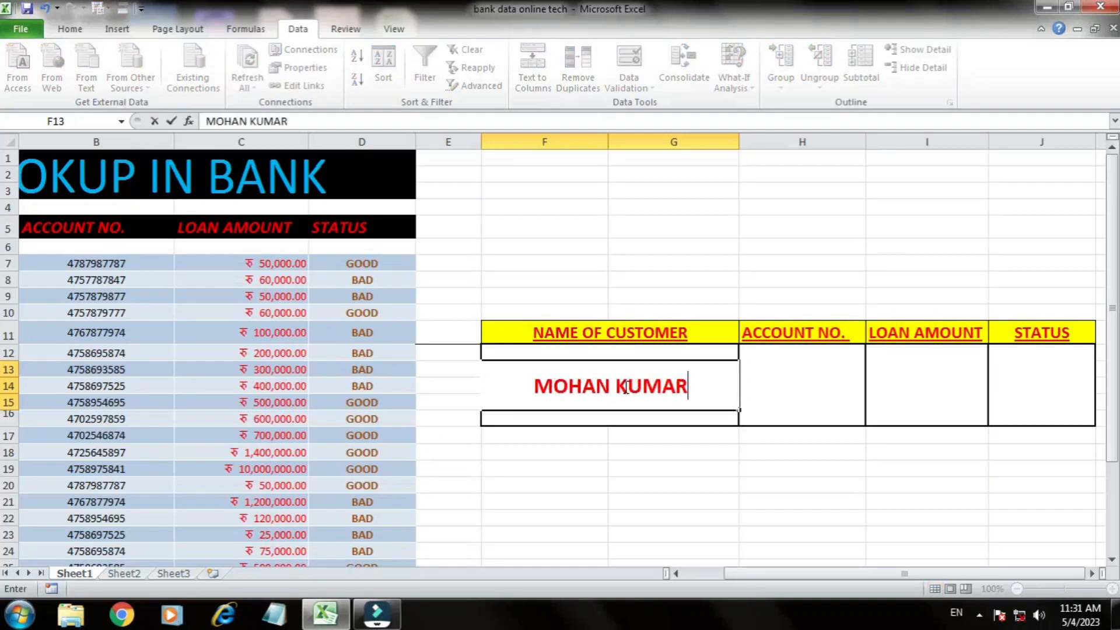
left_click(780, 388)
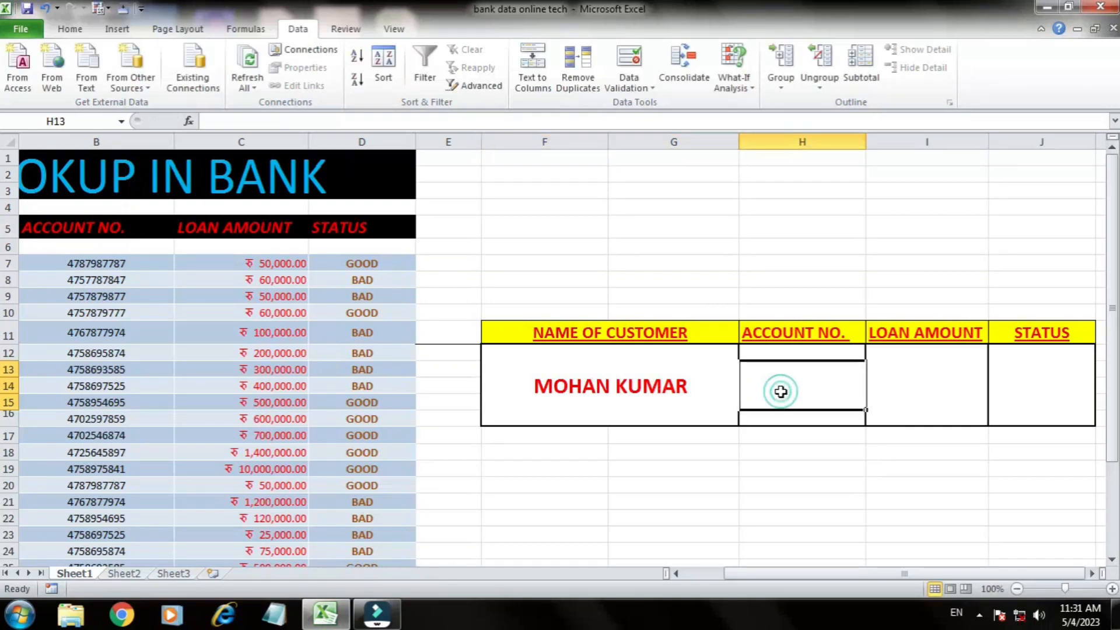
Step: Start a VLOOKUP formula in H13 under ACCOUNT NO. with F13 as the lookup value
left_click(656, 385)
left_click(835, 408)
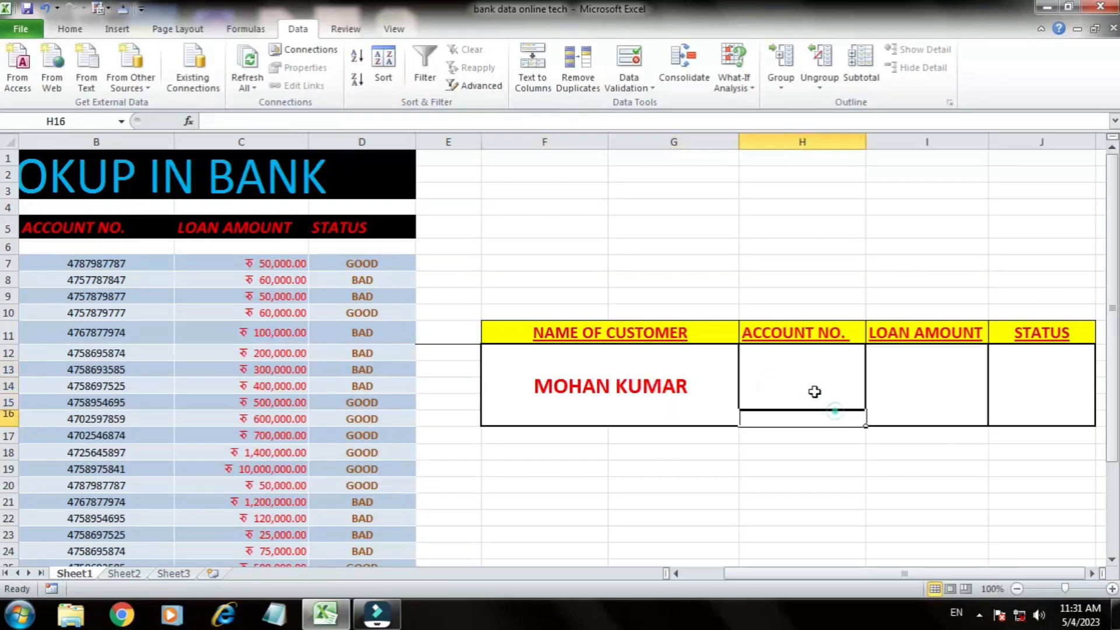
type("=VLOOK")
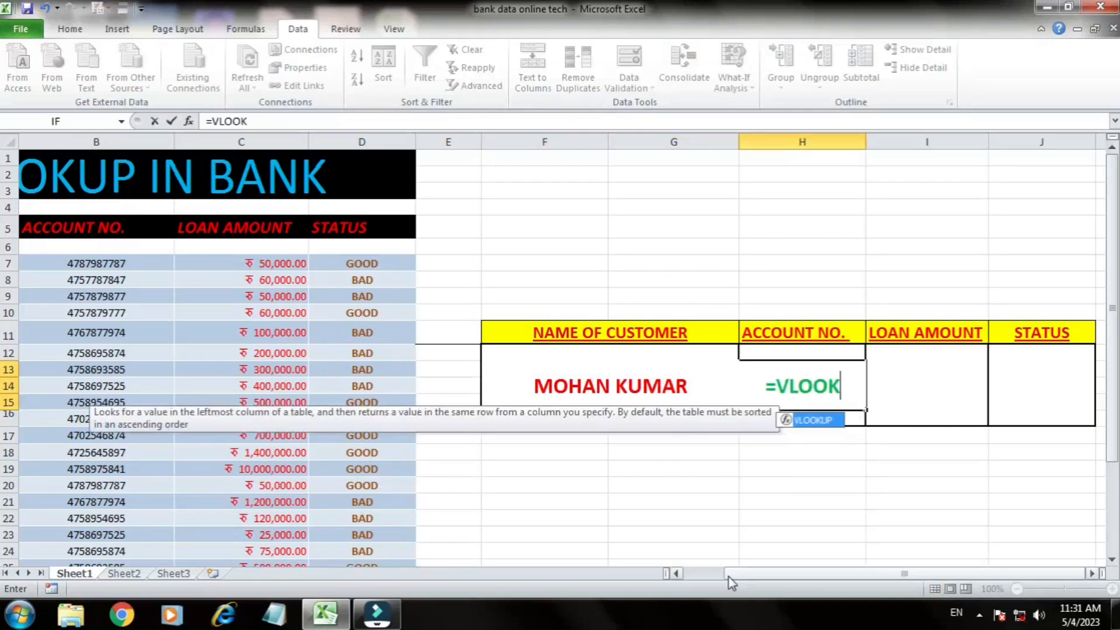
type("UP(")
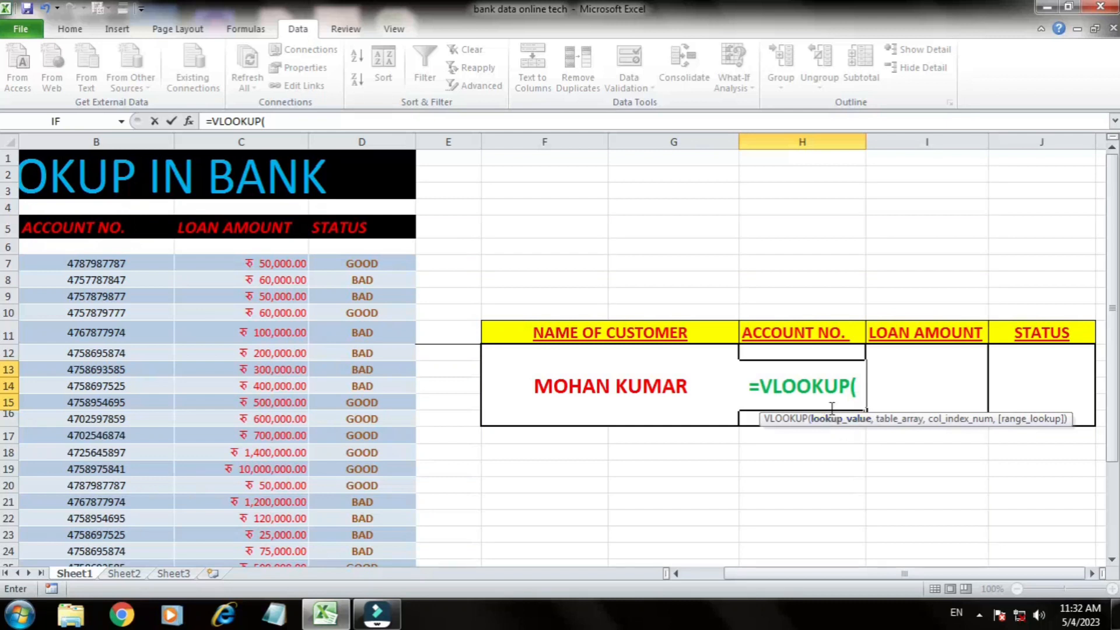
left_click(655, 383)
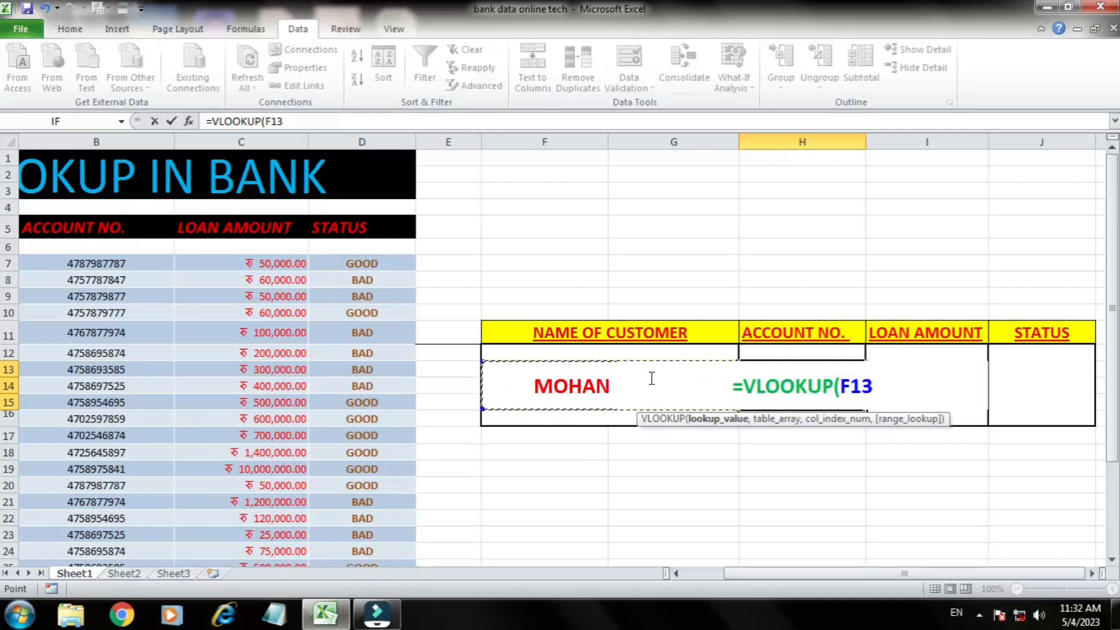
type(",")
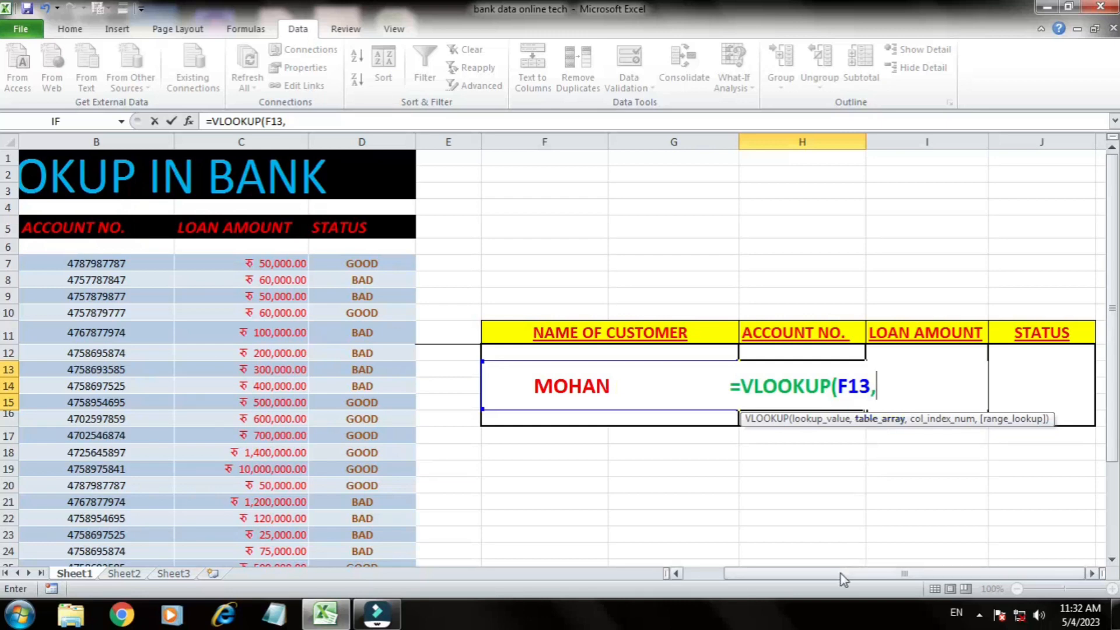
Step: Add the whole customer table, Table1[#All], as the table array of the VLOOKUP in H13
left_click_drag(838, 574, 798, 574)
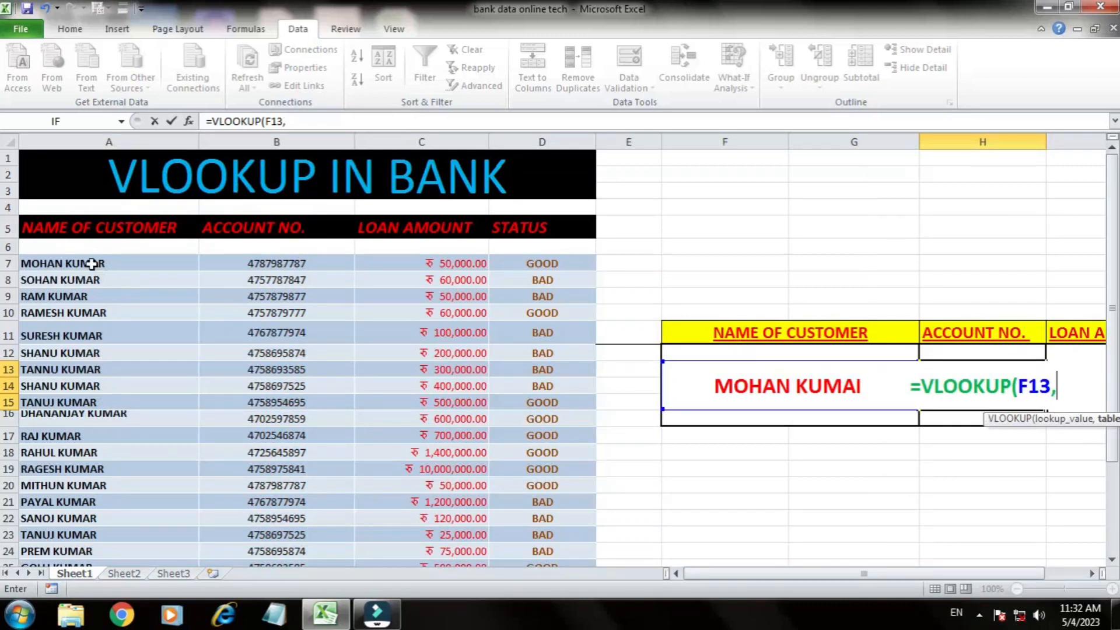
left_click_drag(93, 252, 546, 286)
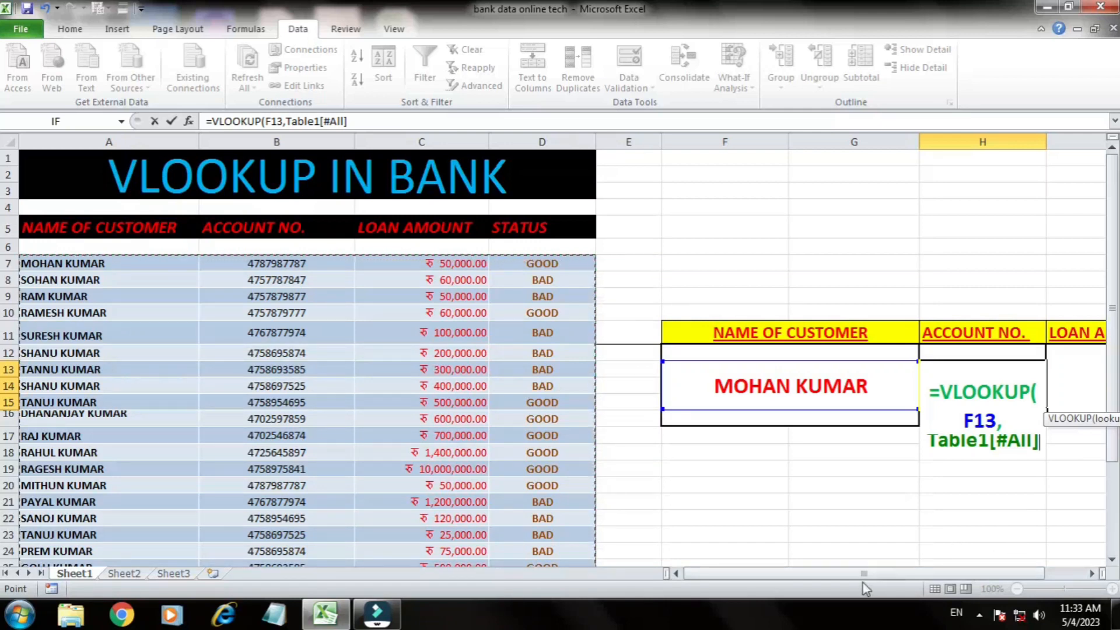
left_click_drag(864, 574, 933, 578)
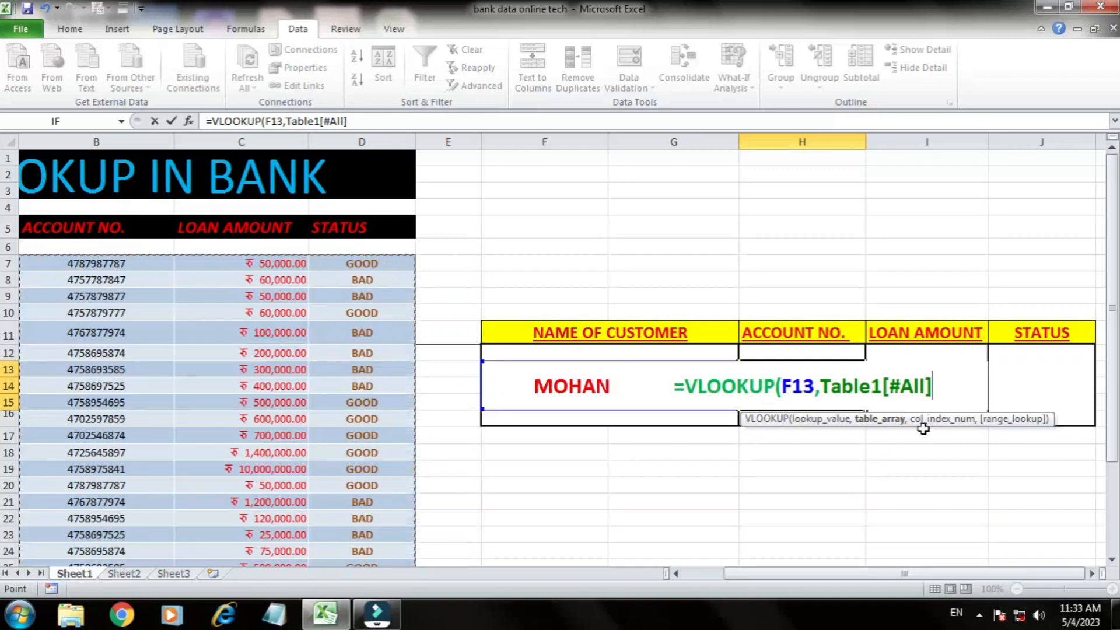
type(",")
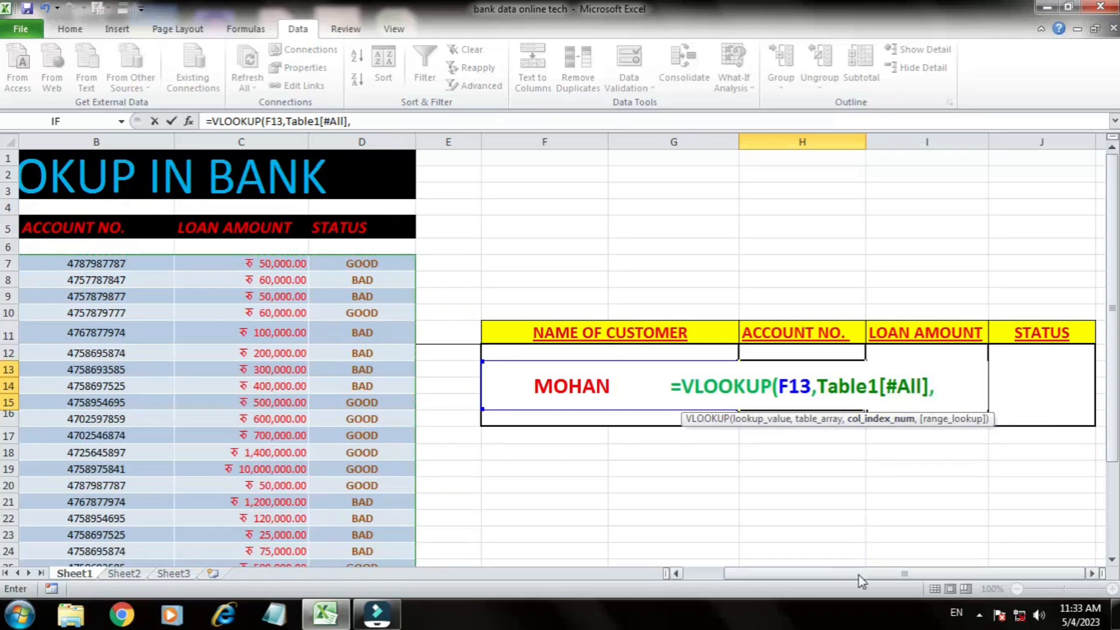
Step: Count through the row 5 headings from NAME OF CUSTOMER to STATUS, and remove the picked heading reference from the formula
left_click_drag(859, 575, 760, 582)
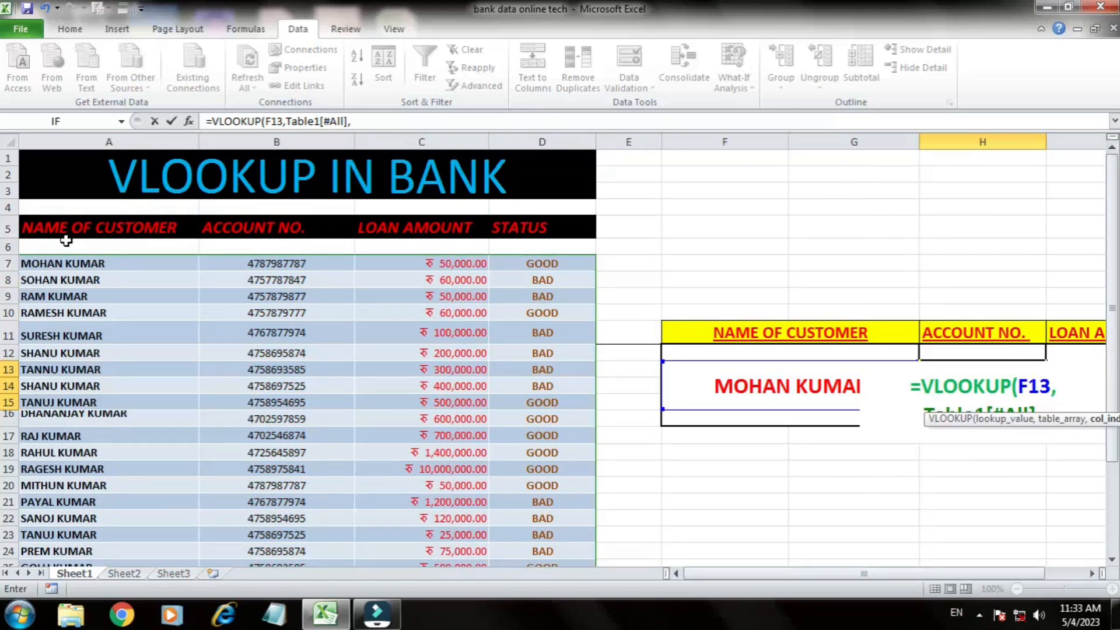
left_click(102, 225)
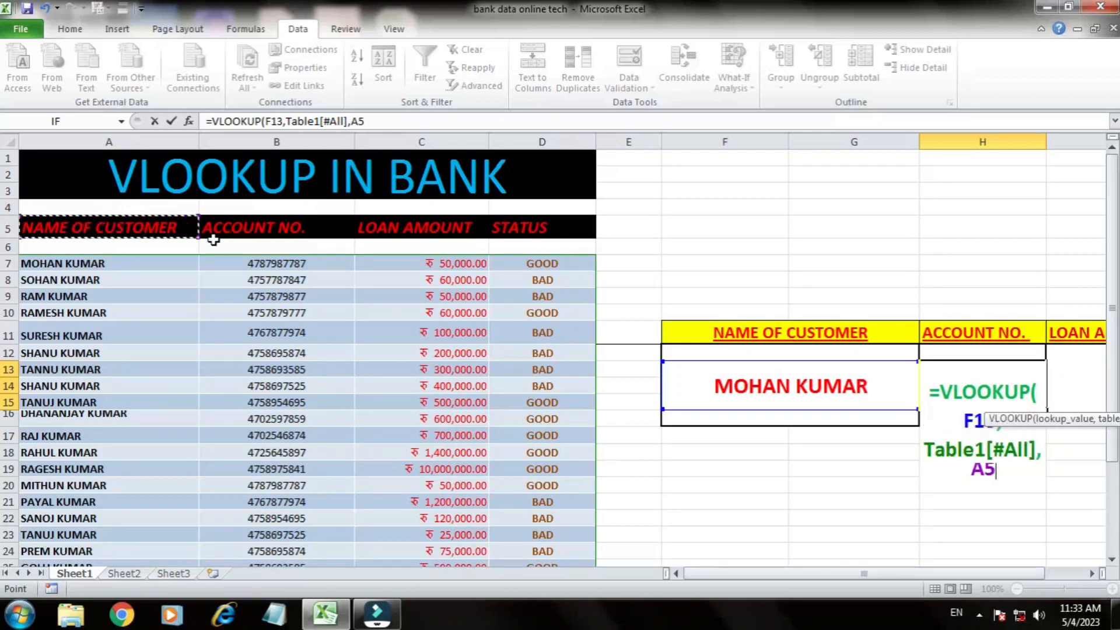
left_click(243, 230)
left_click(403, 233)
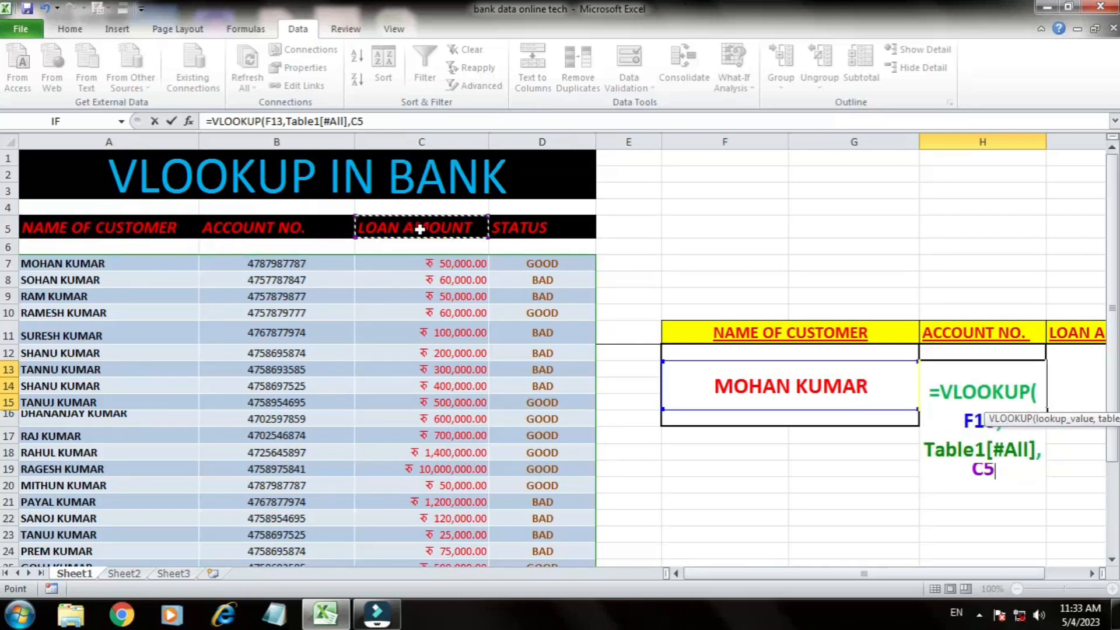
left_click(521, 232)
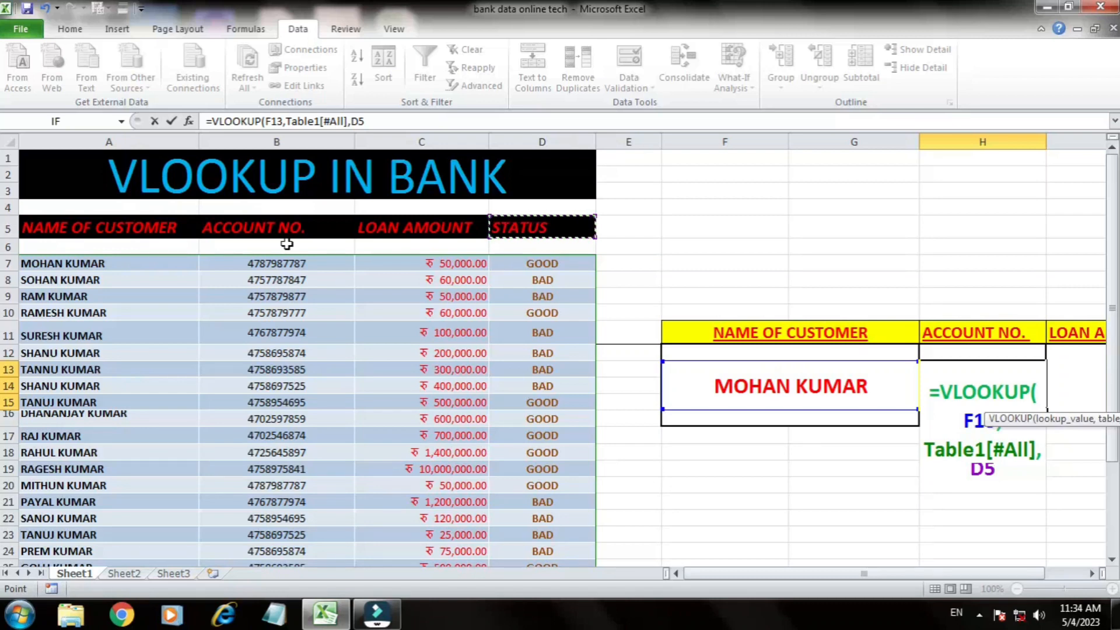
key("BackSpace")
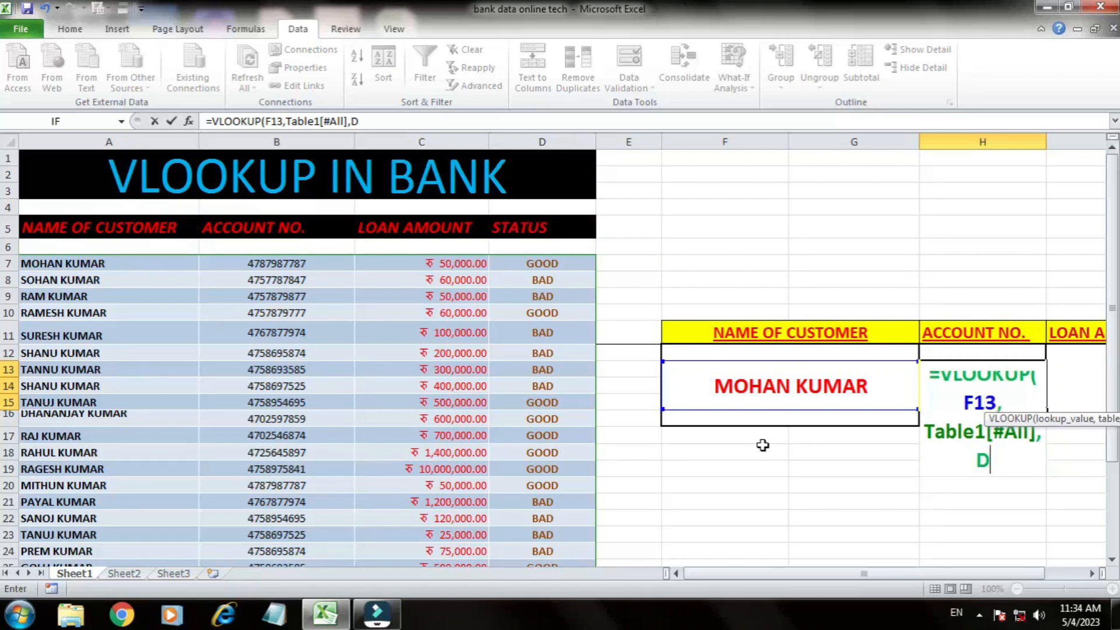
key("BackSpace")
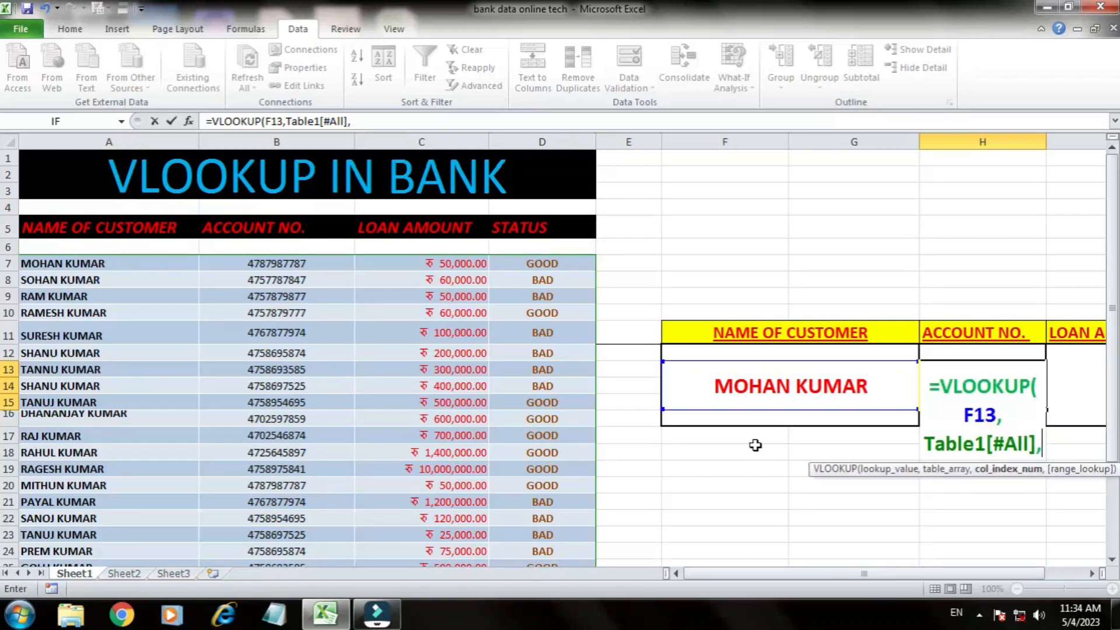
Step: Complete the VLOOKUP formula in H13 with column index 2 and FALSE for an exact match
type("2")
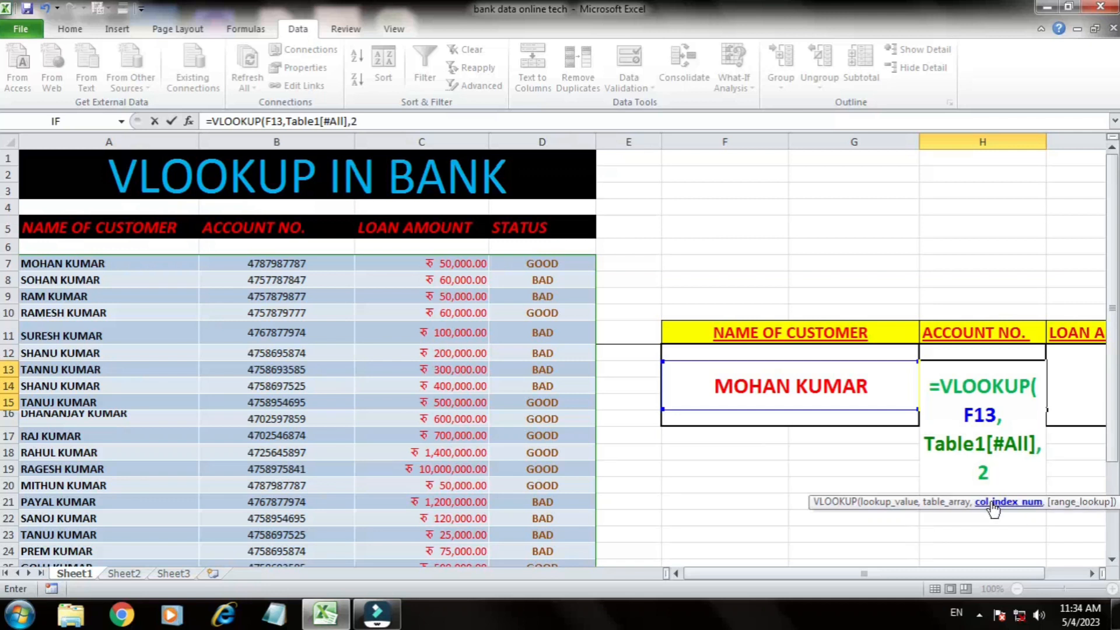
type(",")
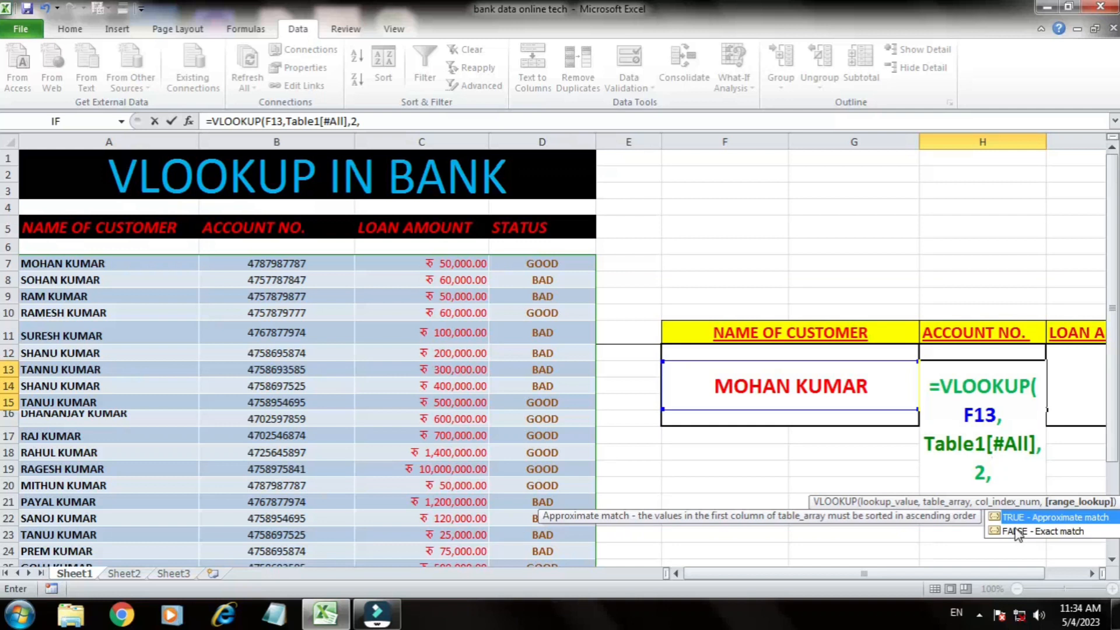
double_click(1015, 528)
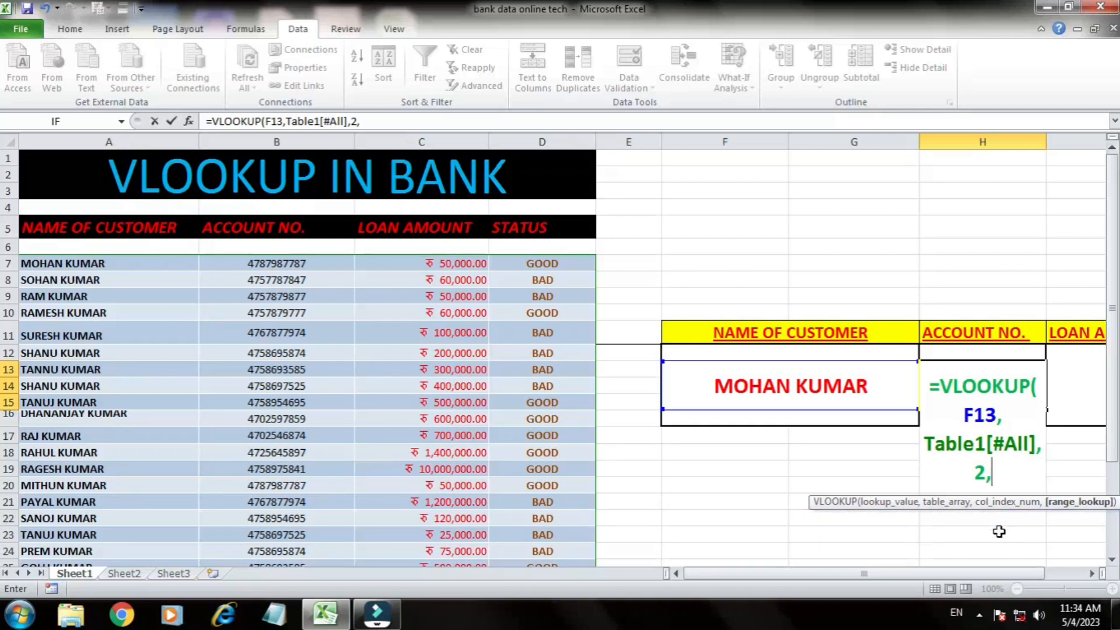
key("super+plus")
type("FALSE")
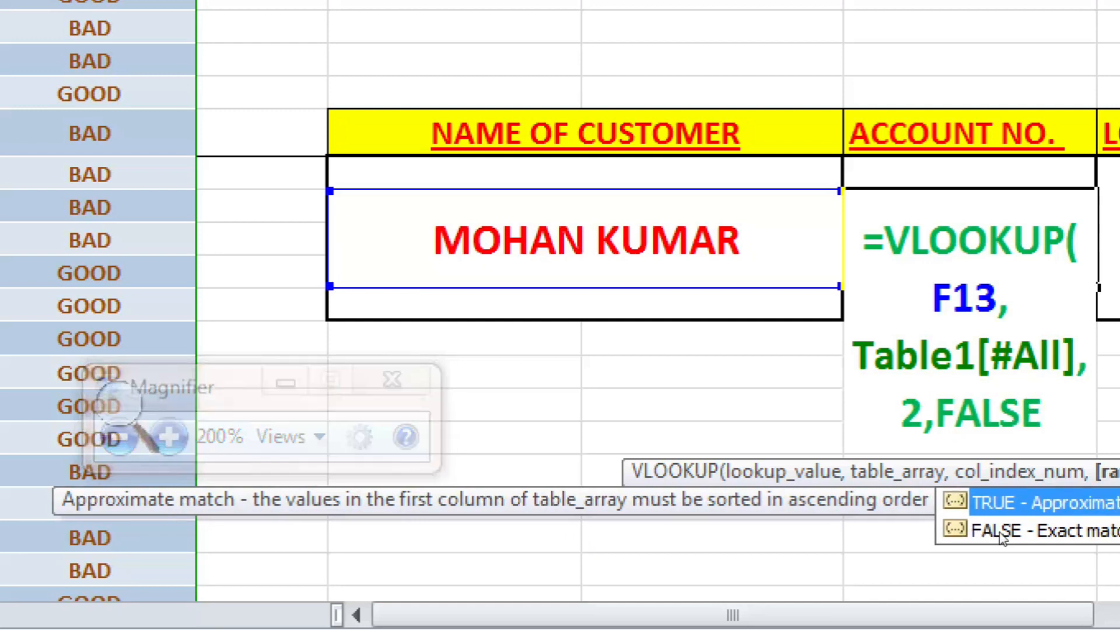
type(")")
key("Return")
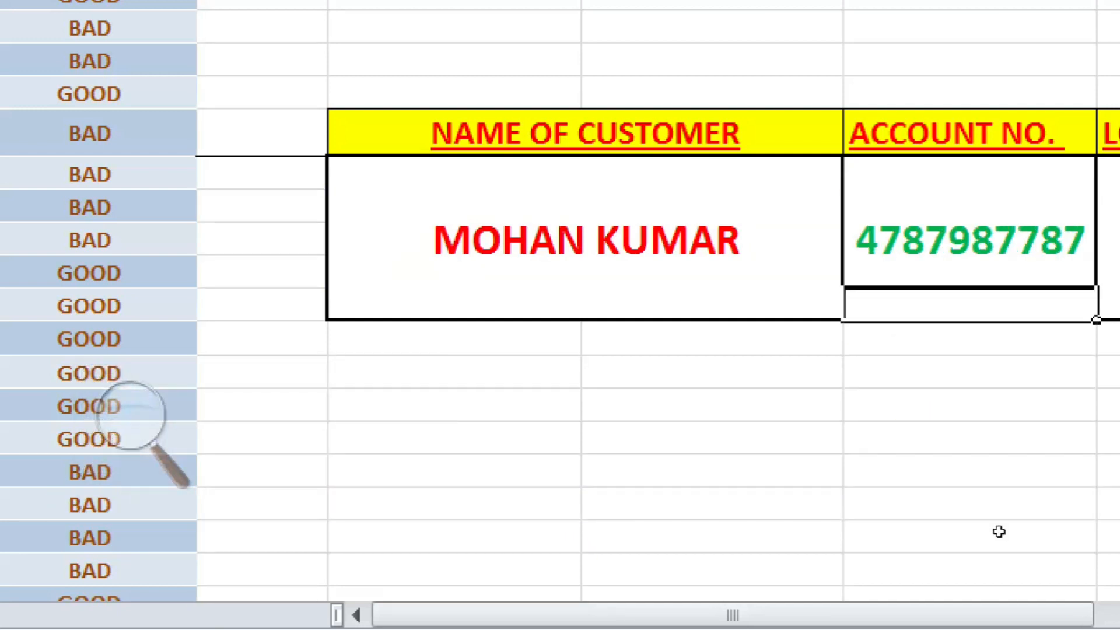
Step: Start a VLOOKUP formula in I13 under LOAN AMOUNT with F13 as the lookup value
key("super+minus")
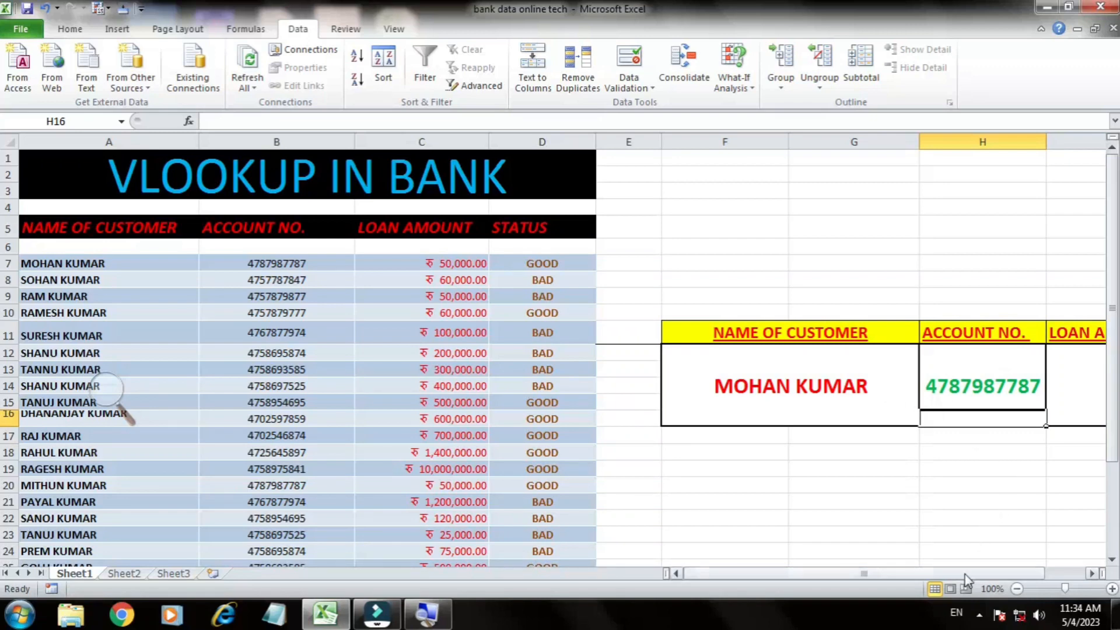
left_click_drag(965, 575, 967, 576)
left_click_drag(967, 576, 1006, 576)
key("Up")
key("Right")
type("=V")
type("LOOKUP(")
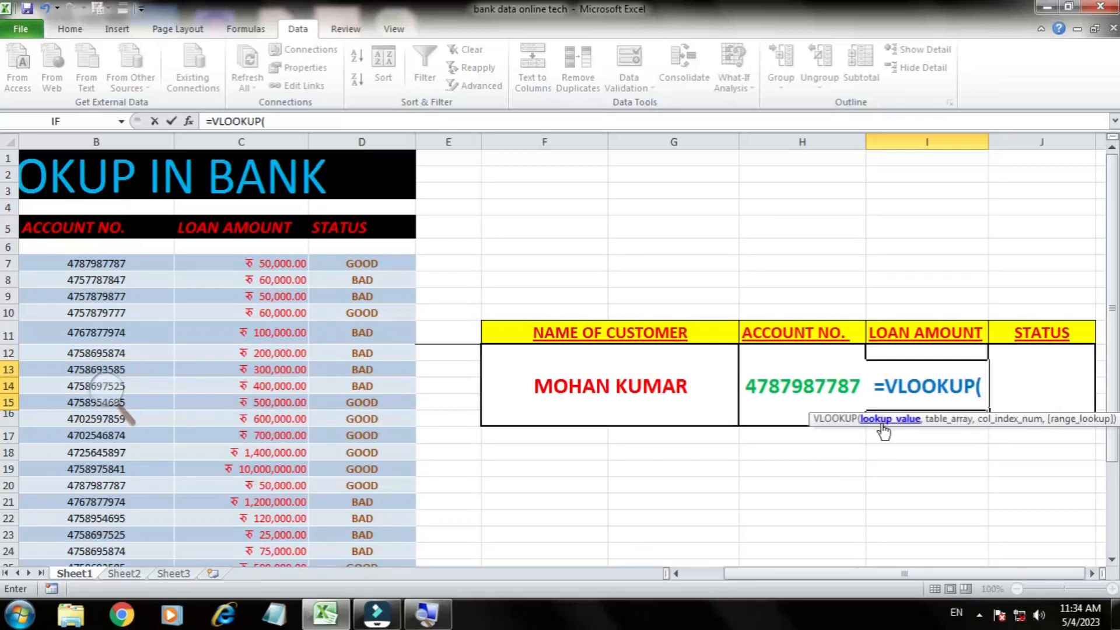
left_click(606, 382)
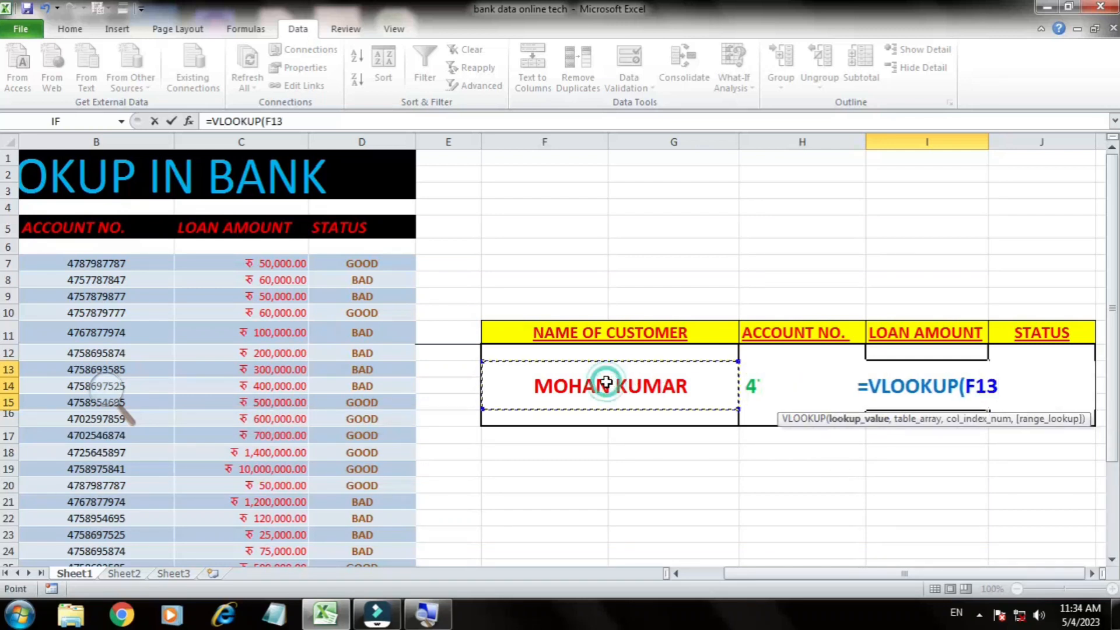
type(",")
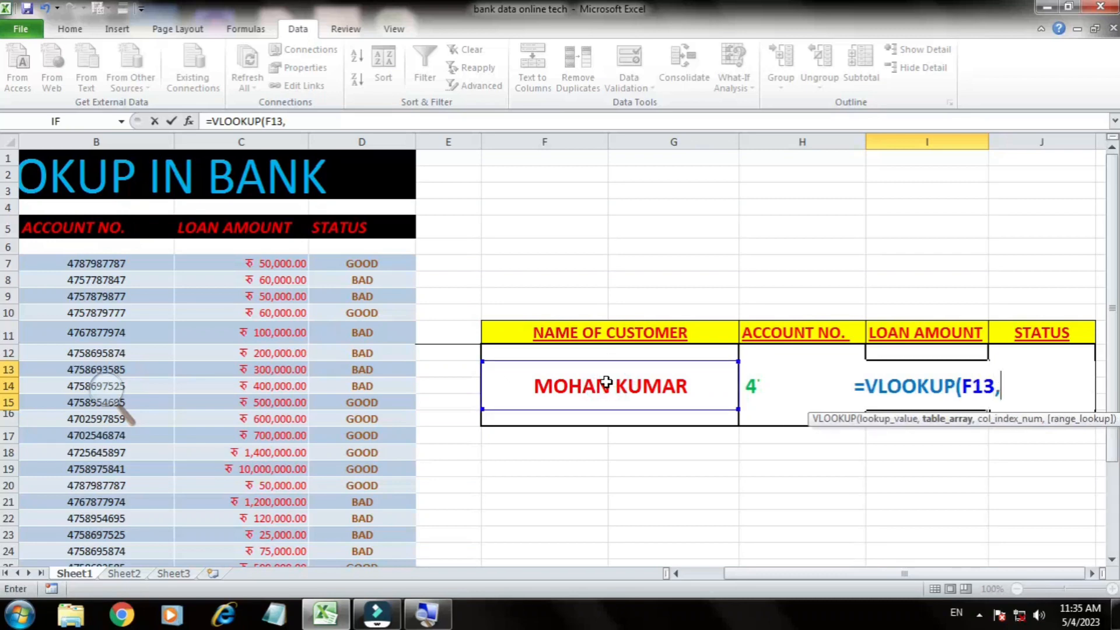
Step: Add the whole customer table, Table1[#All], as the table array of the VLOOKUP in I13
left_click_drag(762, 573, 677, 573)
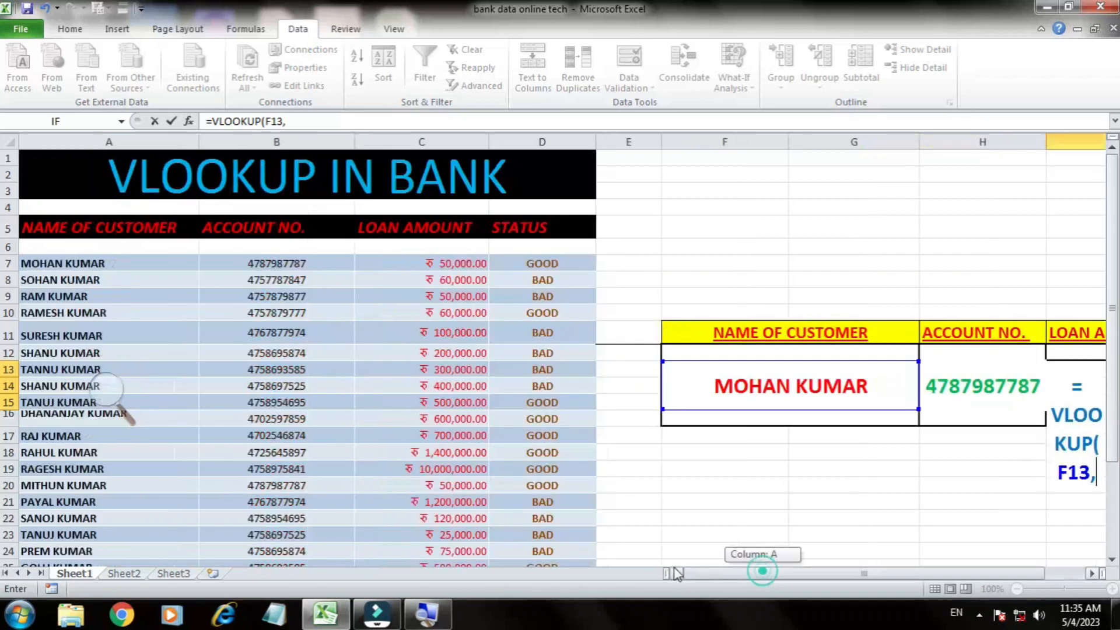
left_click_drag(78, 262, 550, 545)
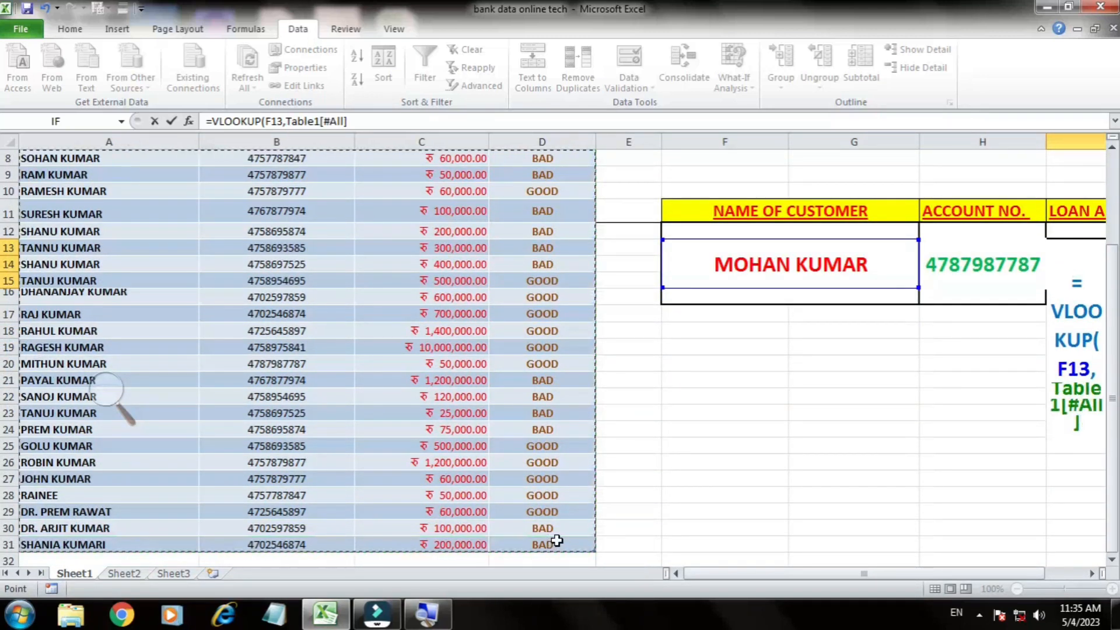
type(",")
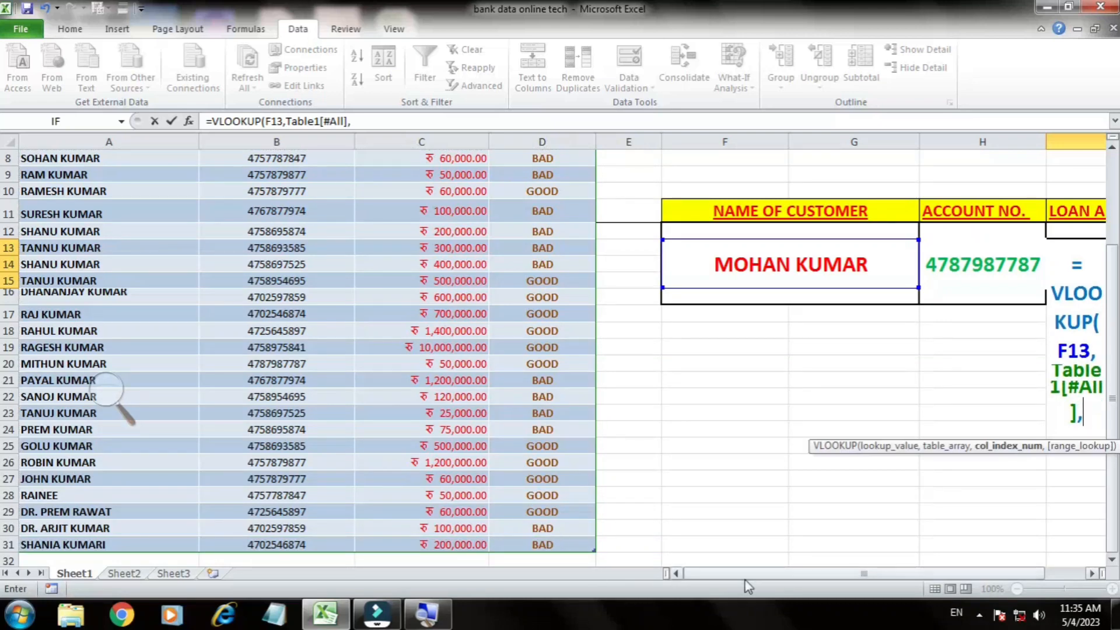
Step: Complete the VLOOKUP formula in I13 with column index 3 and FALSE for an exact match
left_click_drag(753, 573, 791, 586)
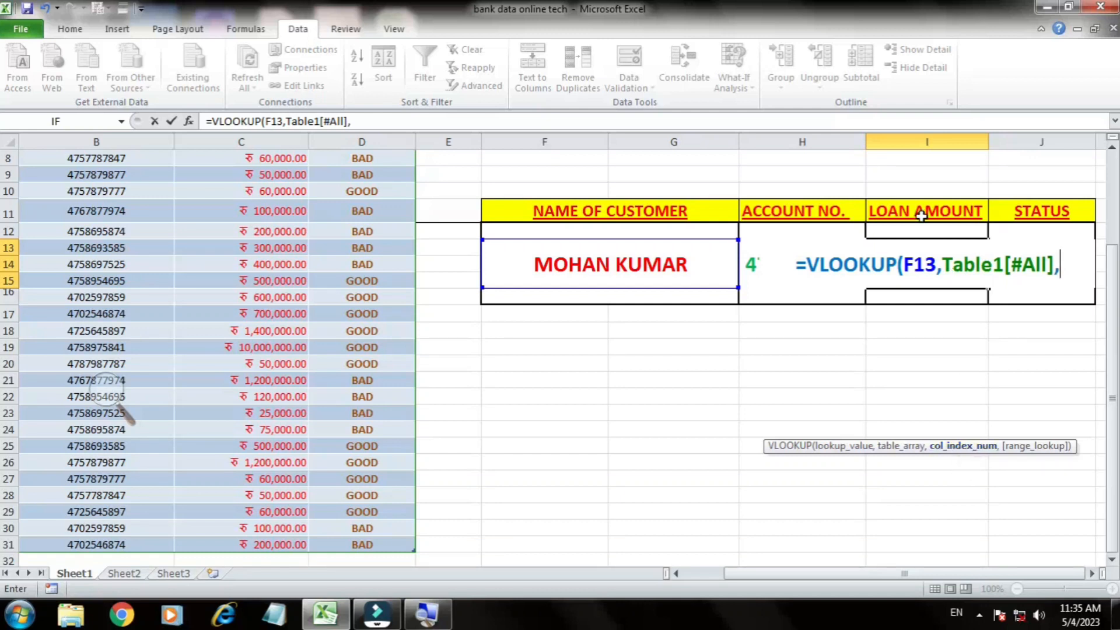
left_click_drag(857, 575, 817, 575)
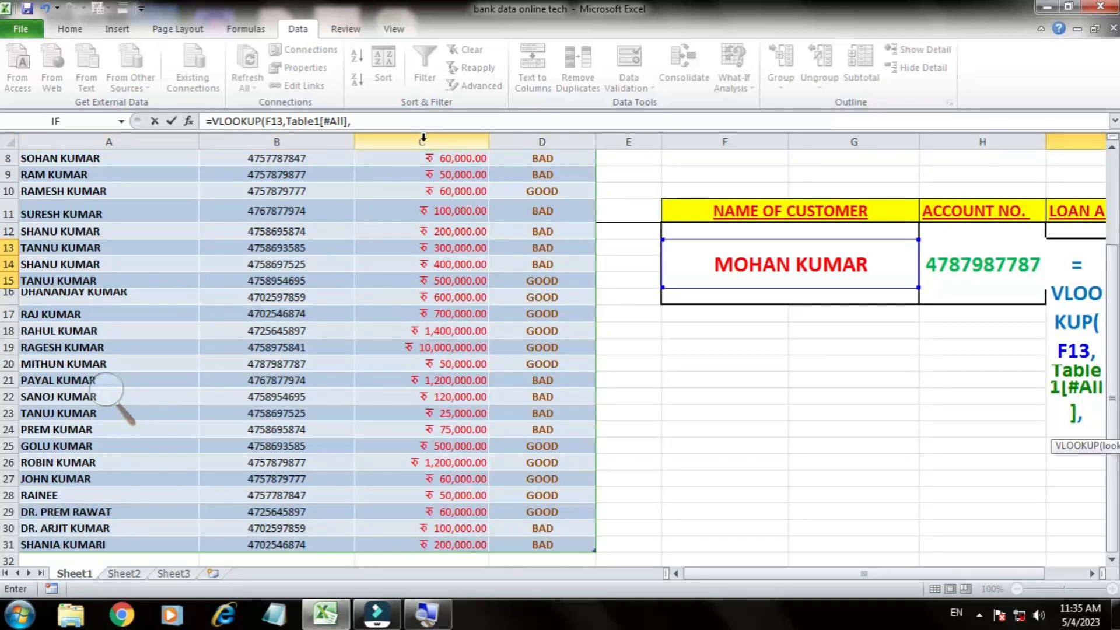
scroll(423, 138, "up", 3)
scroll(426, 143, "down", 1)
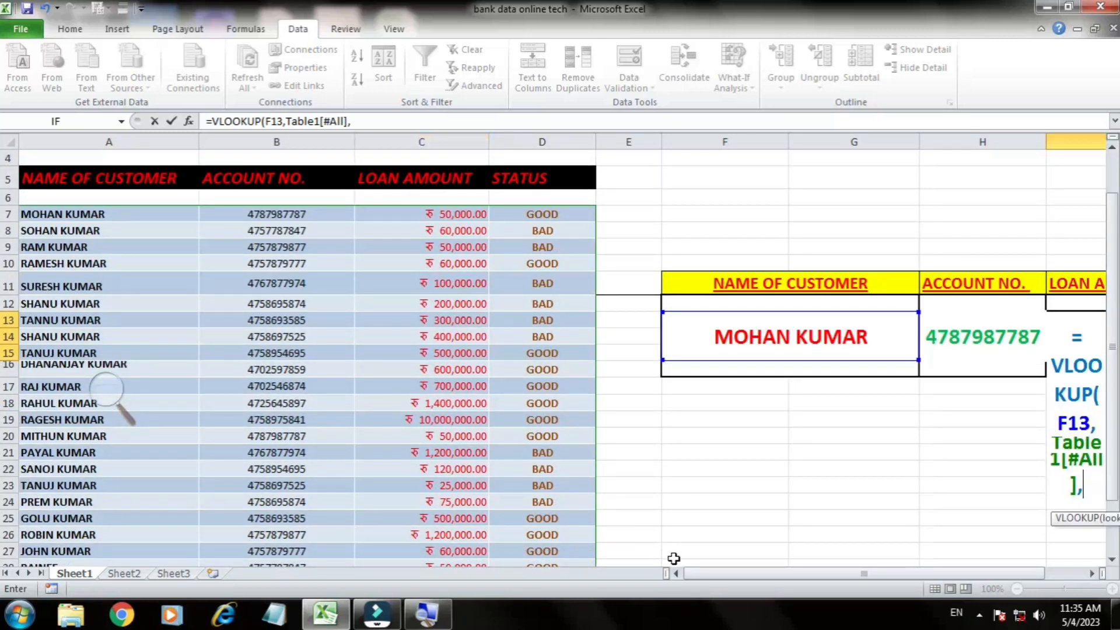
left_click_drag(713, 577, 808, 581)
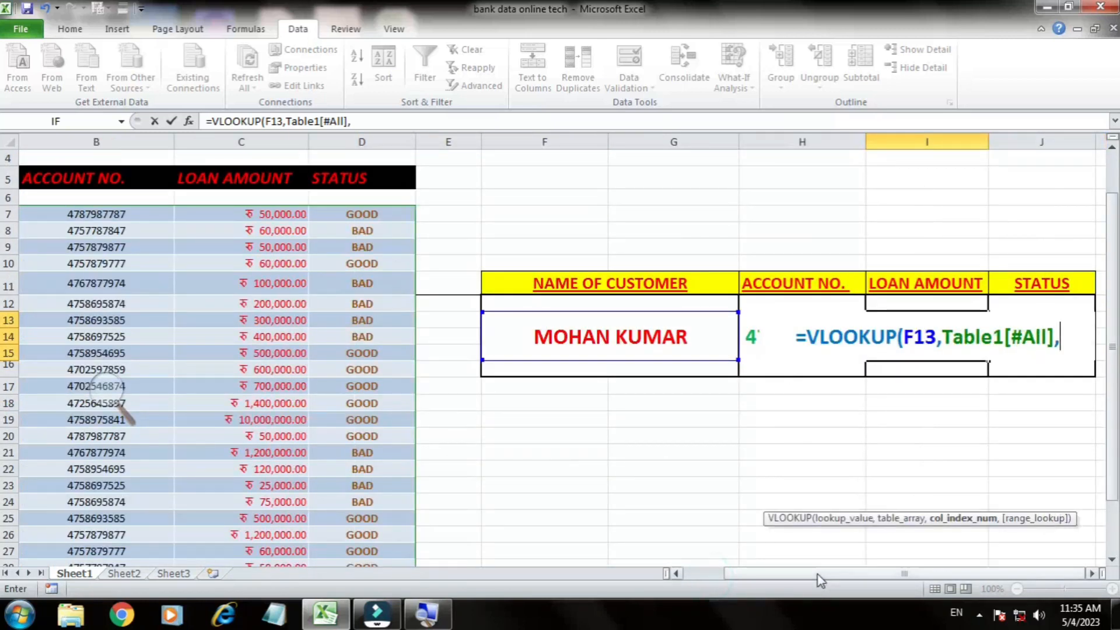
type("3")
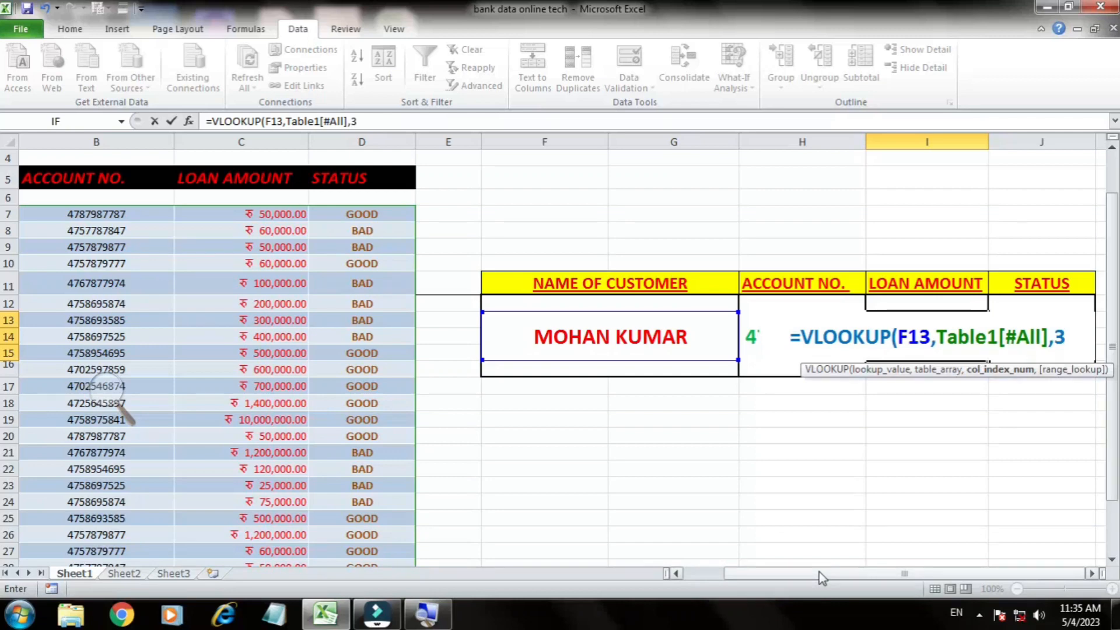
type(",")
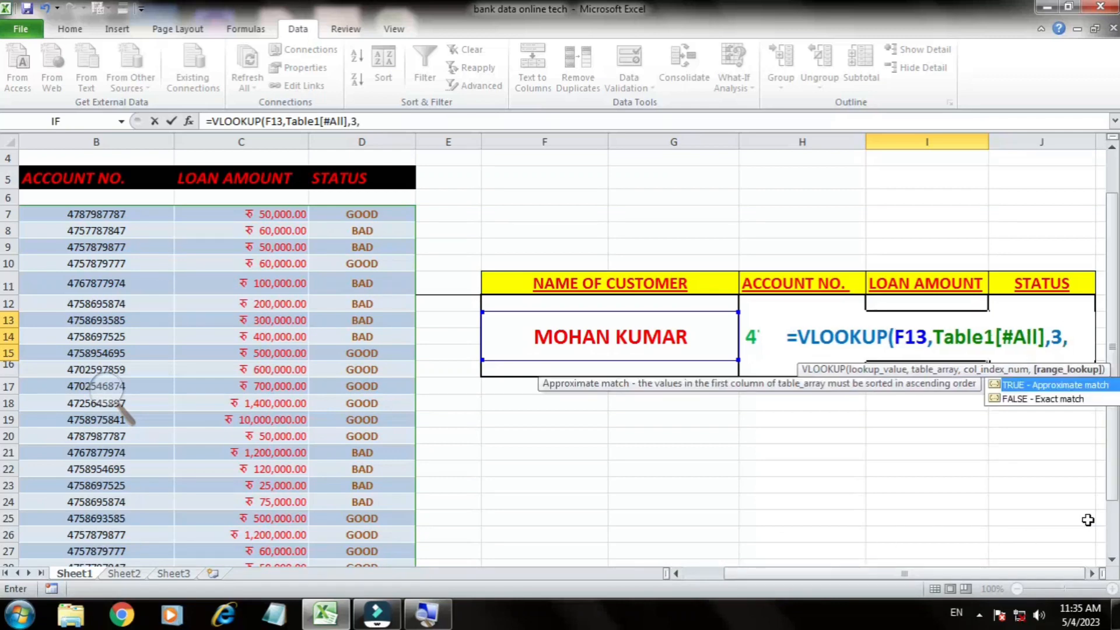
key("super+plus")
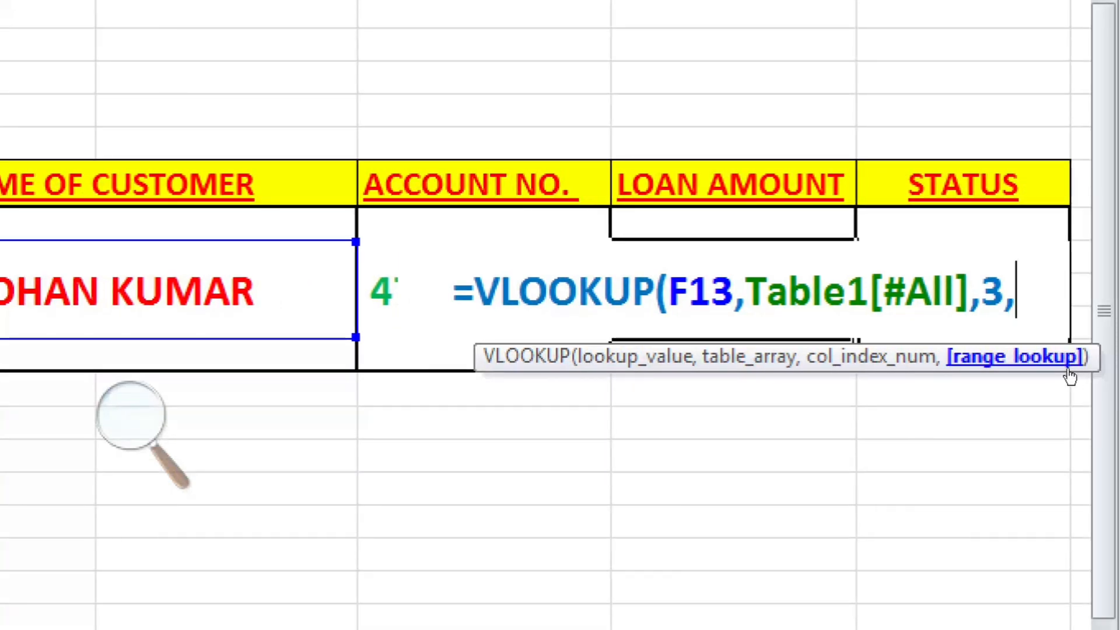
type("FALSE")
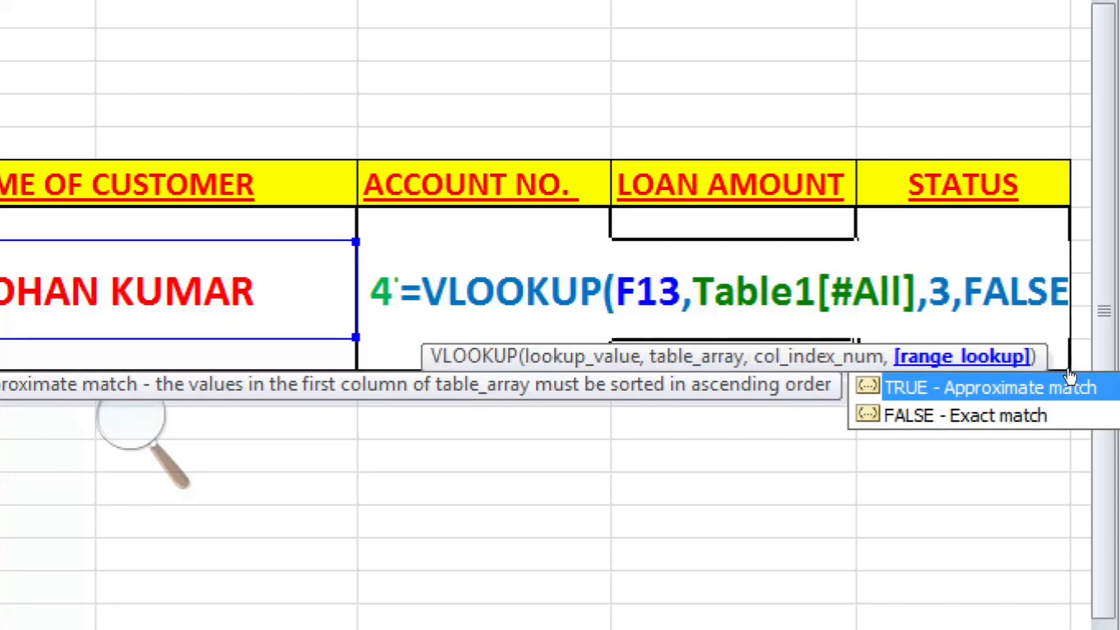
type(")")
key("Return")
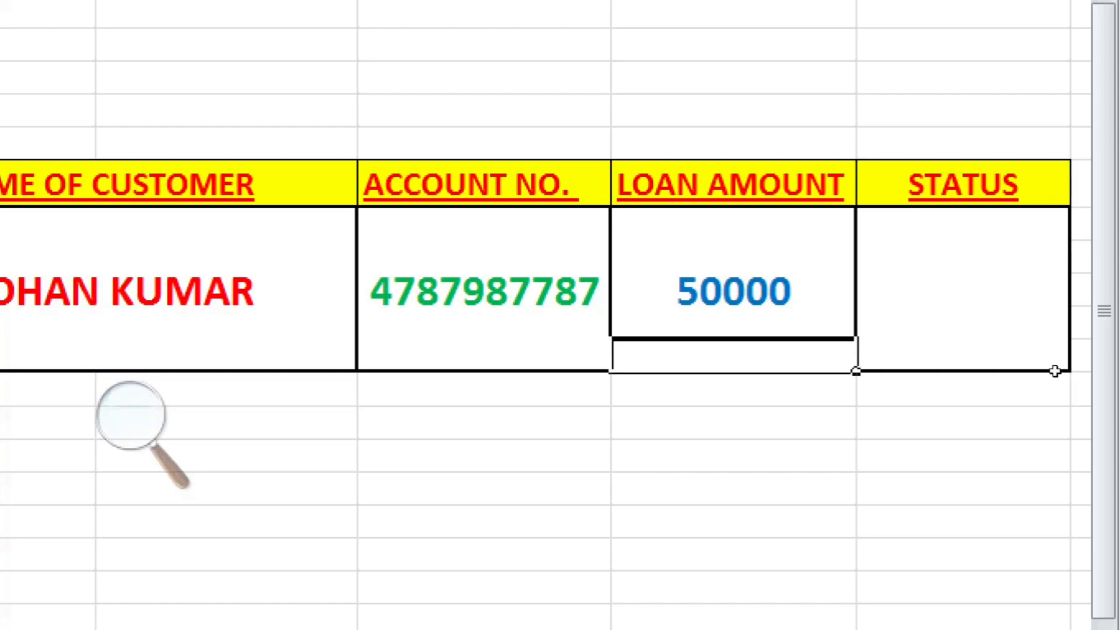
Step: Start a VLOOKUP formula in J13 under STATUS with F13 as the lookup value
left_click(1005, 334)
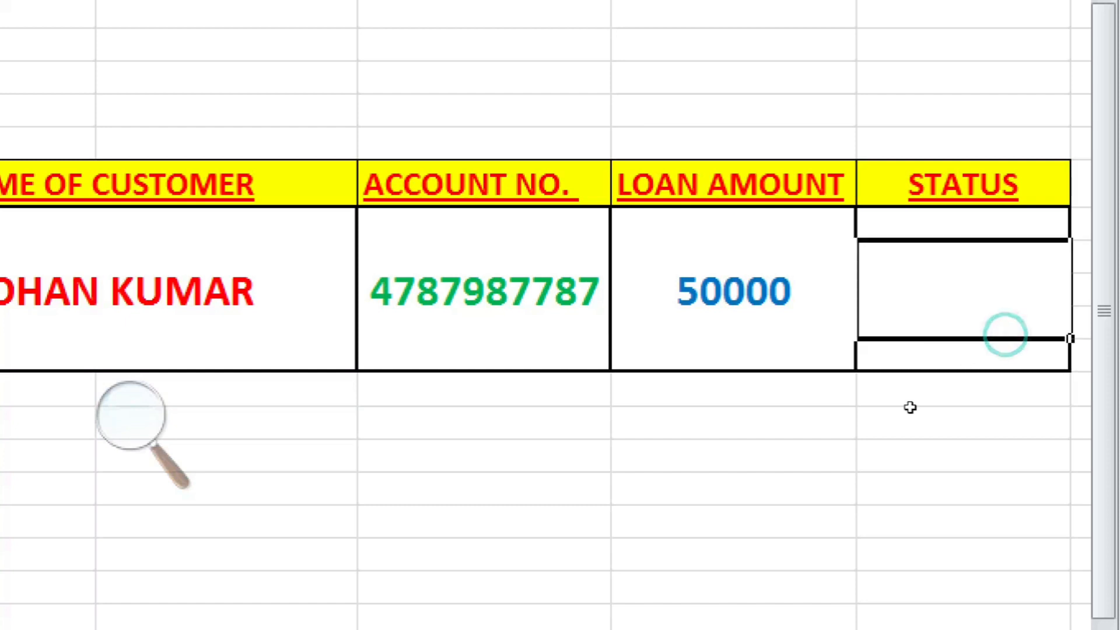
type("=")
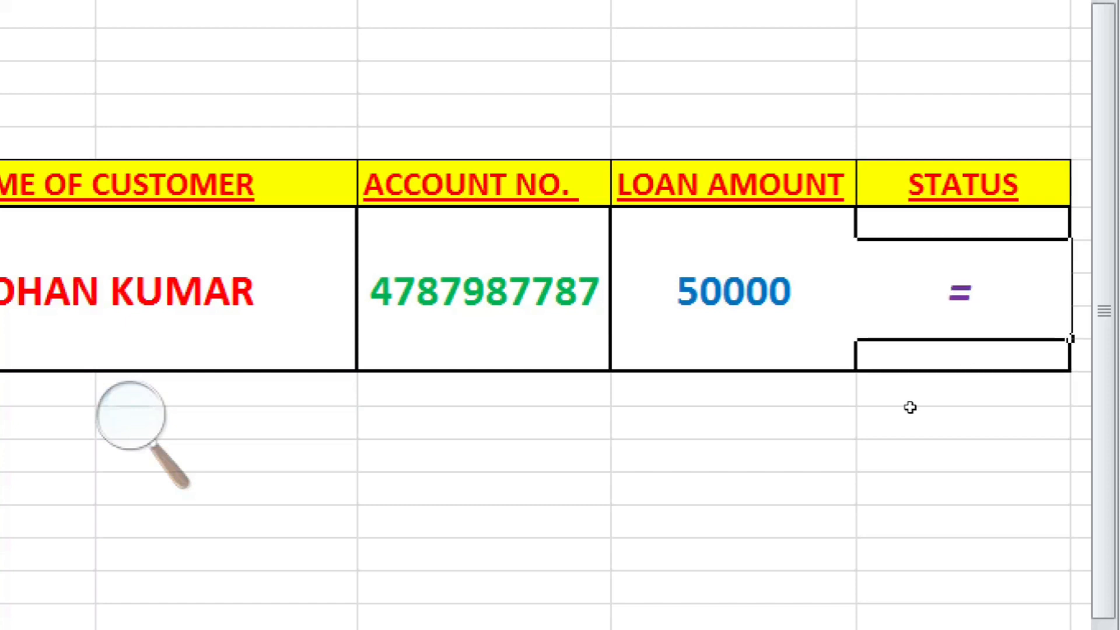
type("VLOOKUP")
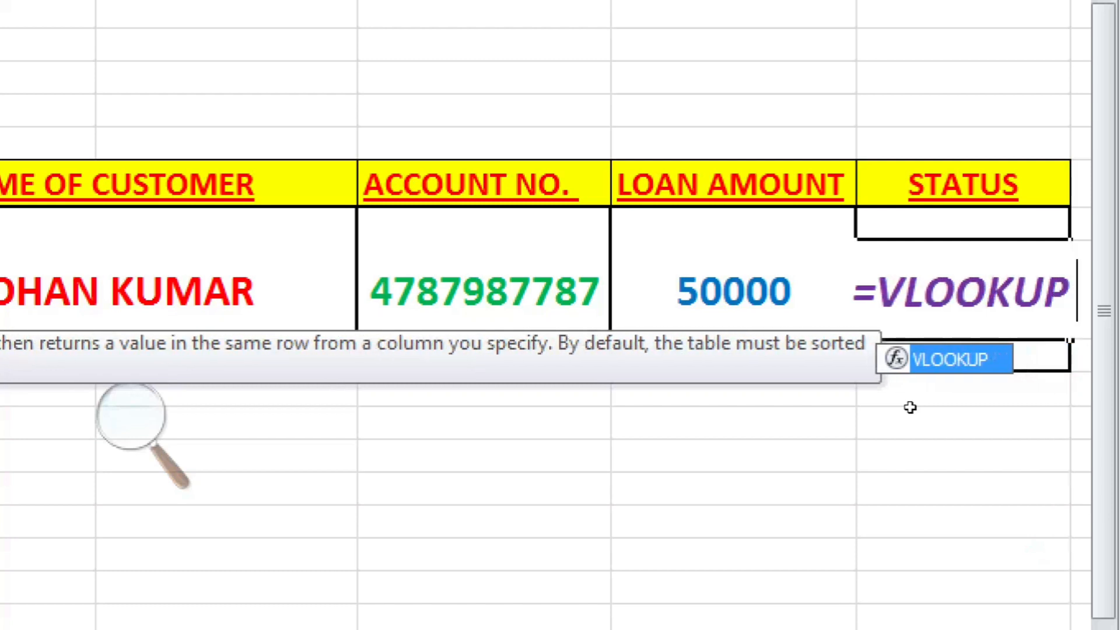
type("(")
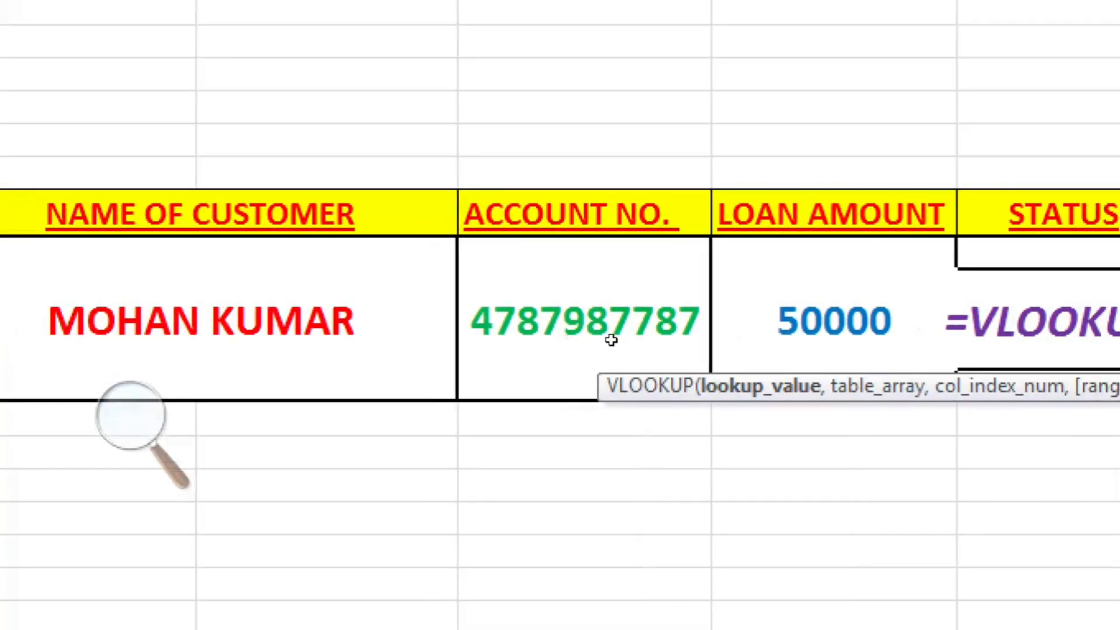
left_click(514, 314)
type(",")
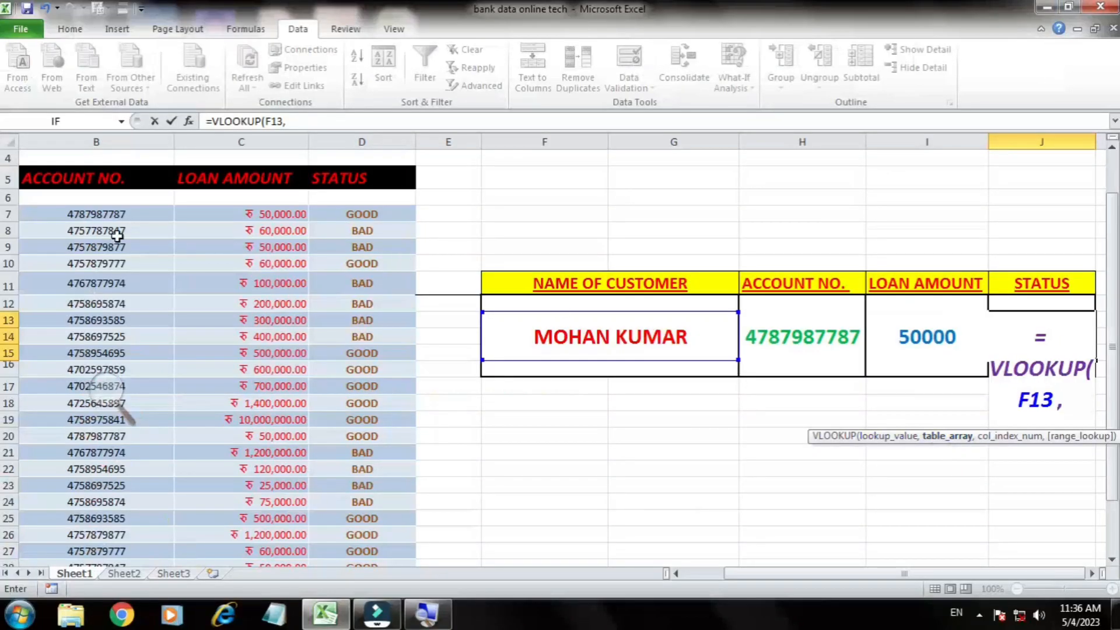
Step: Add the whole customer table, Table1[#All], as the table array of the VLOOKUP in J13
key("Left")
key("Left")
key("Left")
key("Left")
key("Left")
key("Left")
key("Left")
key("Left")
key("Left")
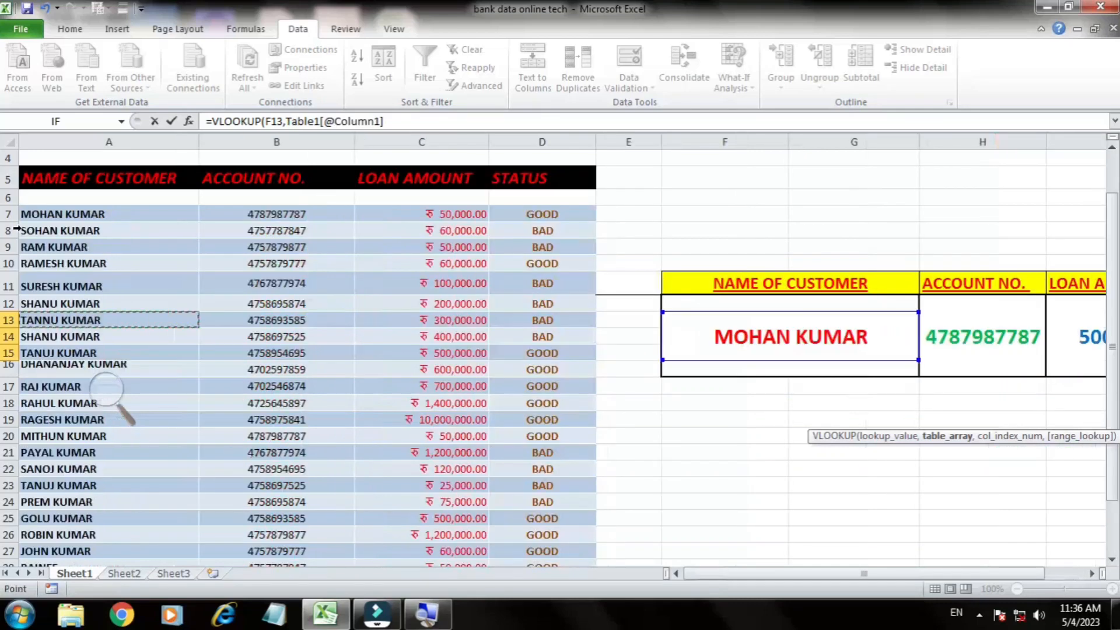
left_click_drag(56, 215, 554, 499)
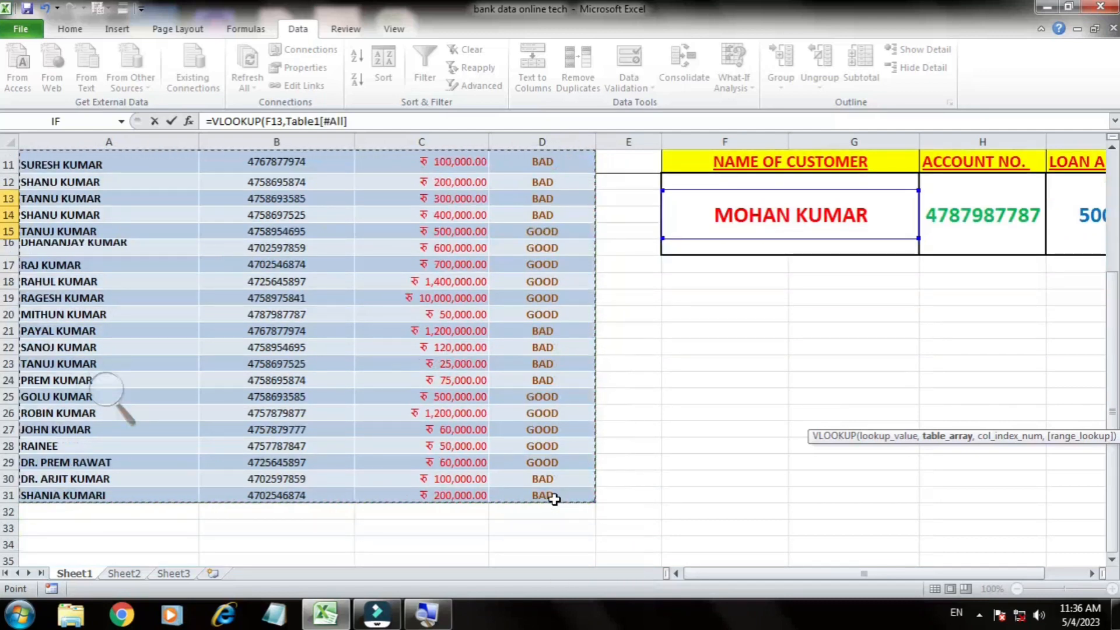
type(",")
left_click_drag(753, 574, 764, 574)
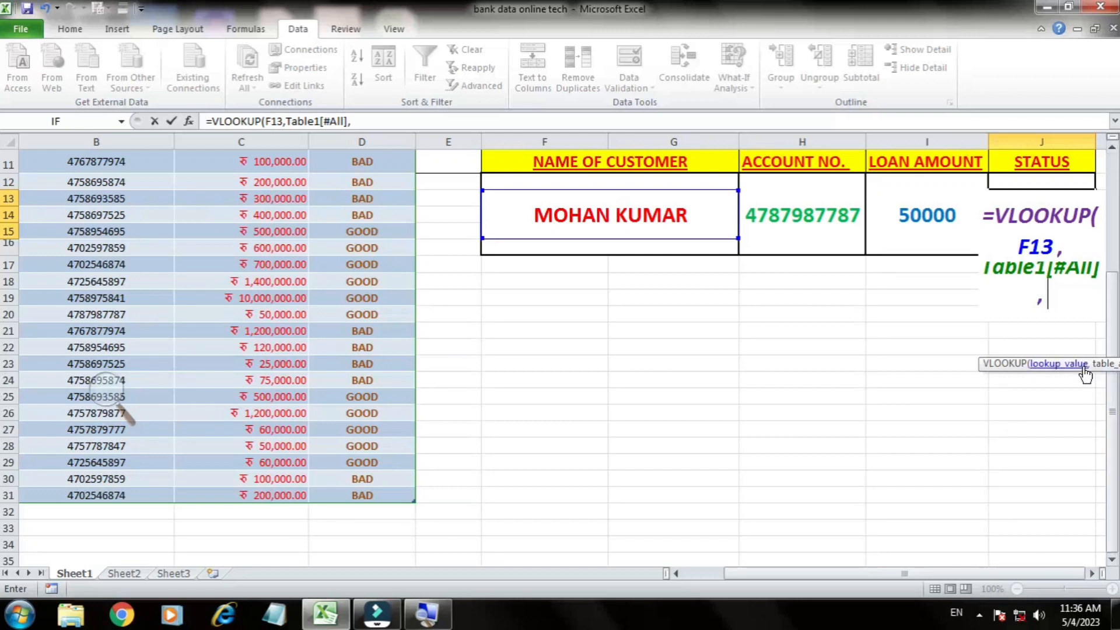
key("BackSpace")
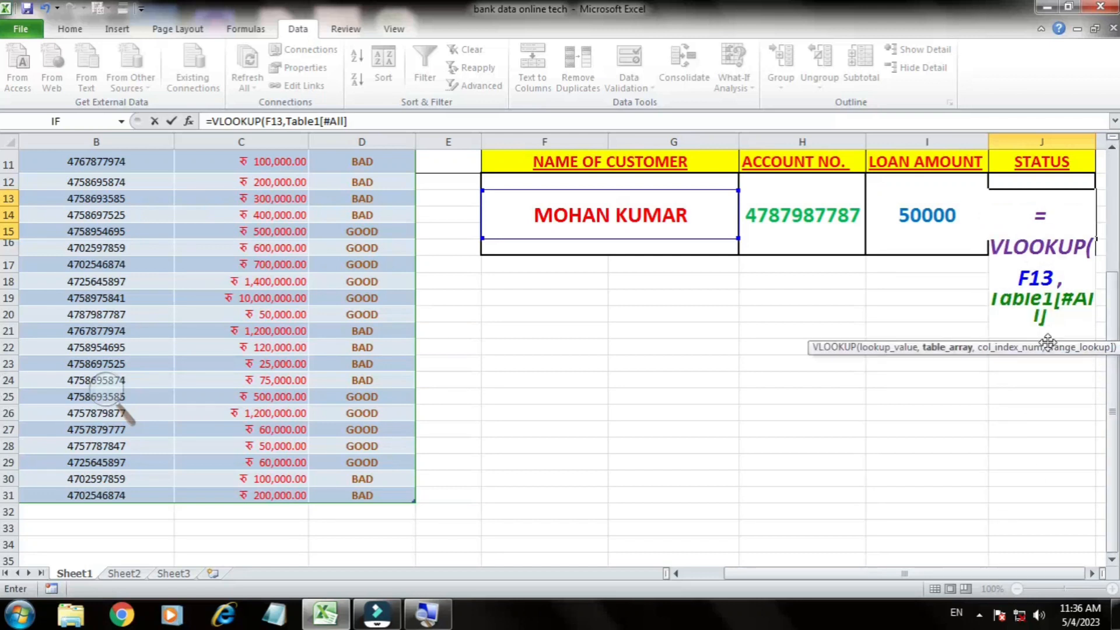
type(",")
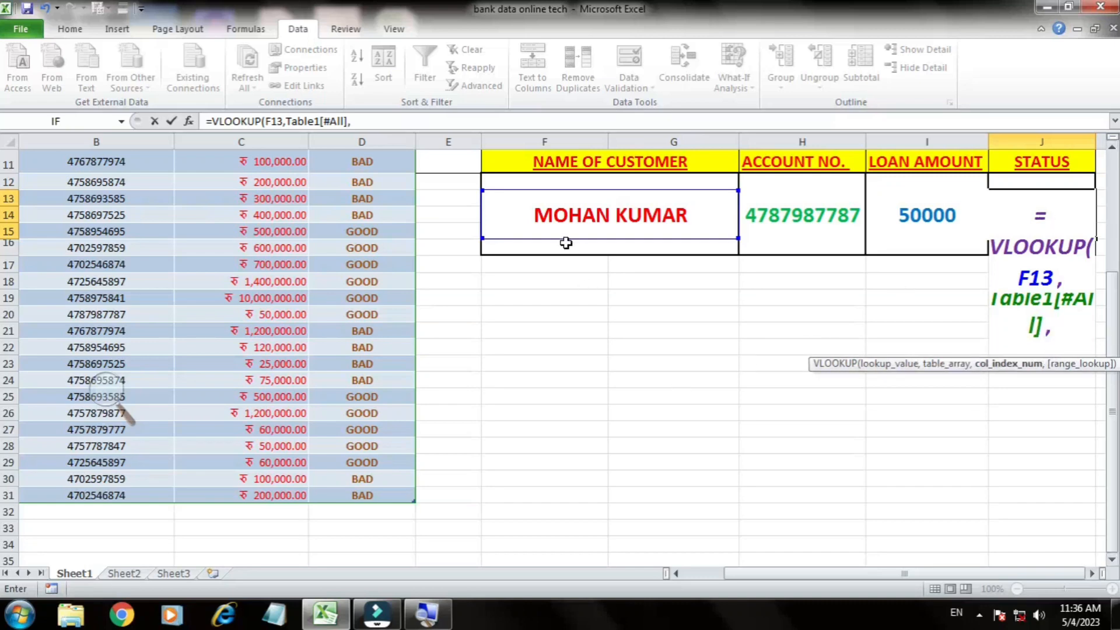
Step: Complete the VLOOKUP formula in J13 with column index 4 and FALSE for an exact match
scroll(565, 245, "up", 3)
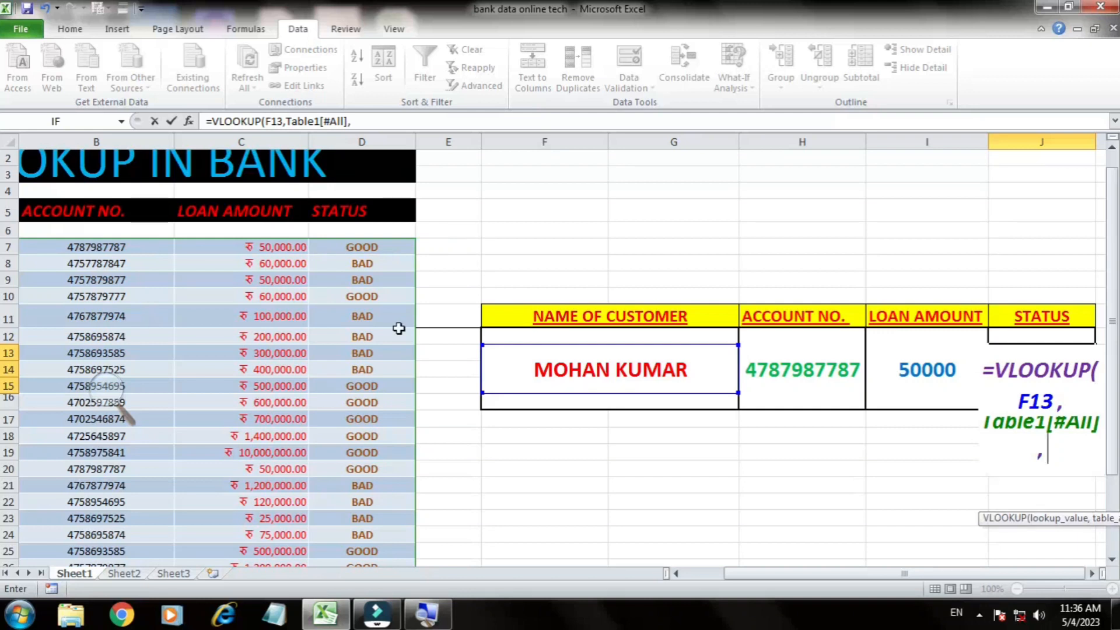
type("4")
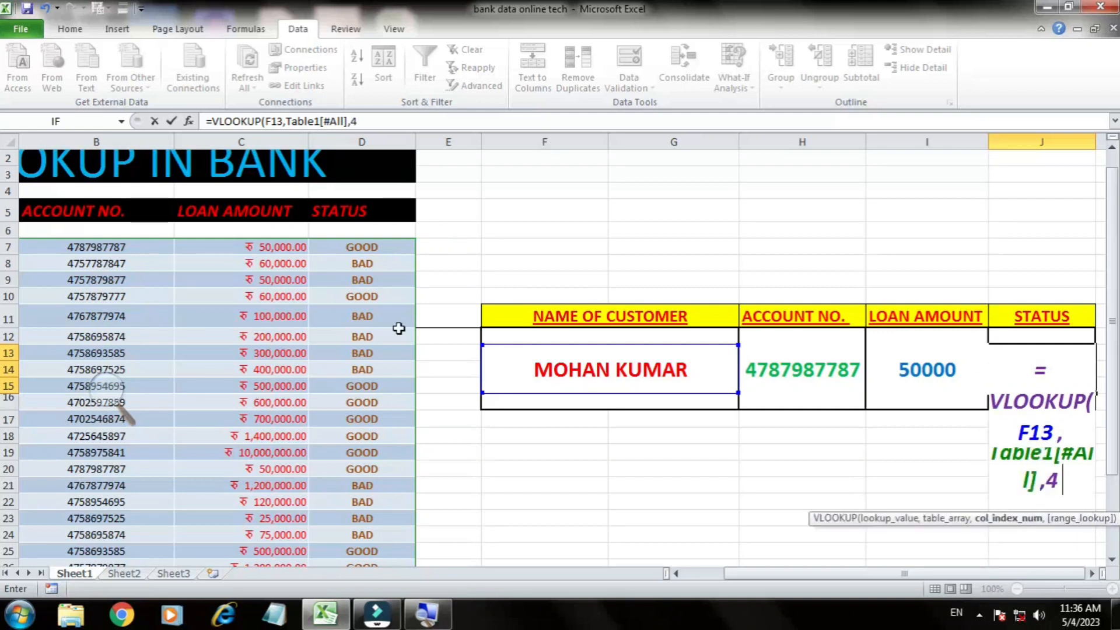
type(",")
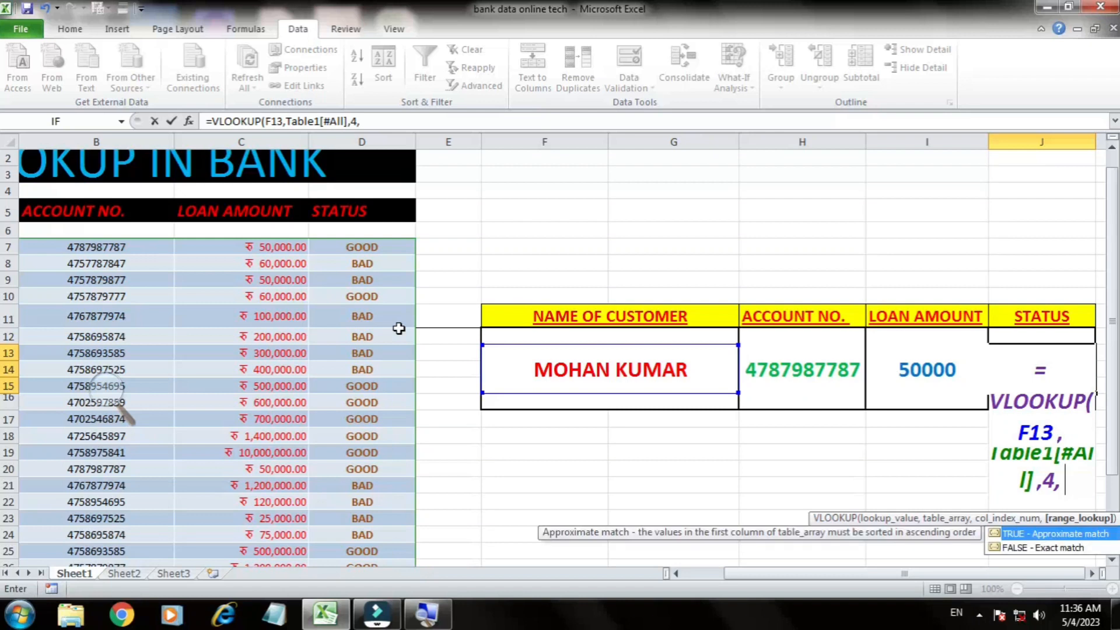
type("FALSE")
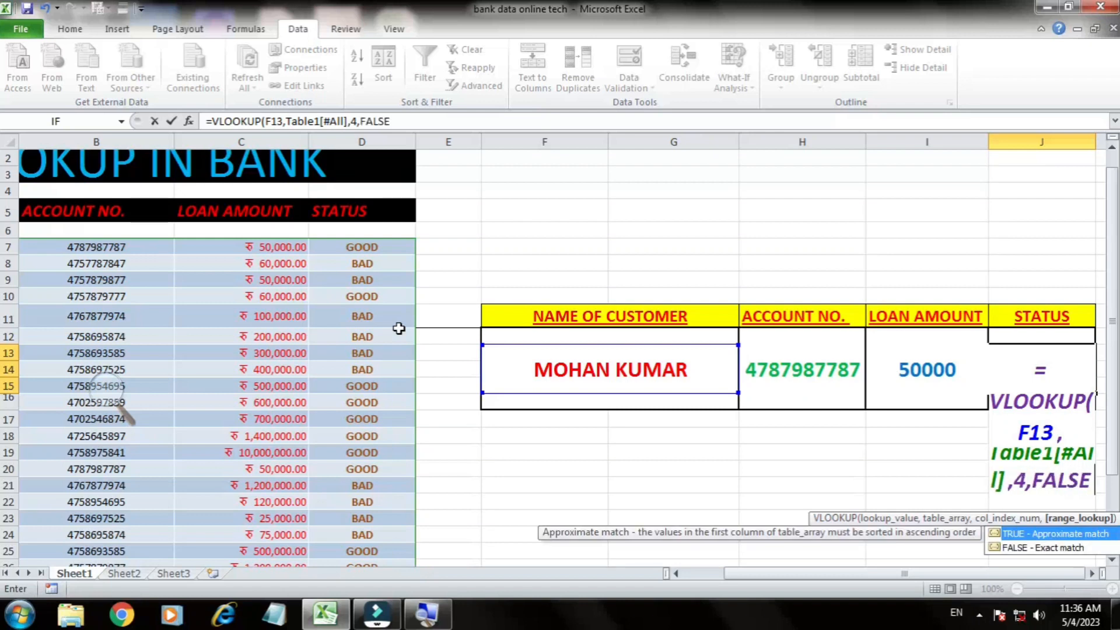
type(")")
key("Return")
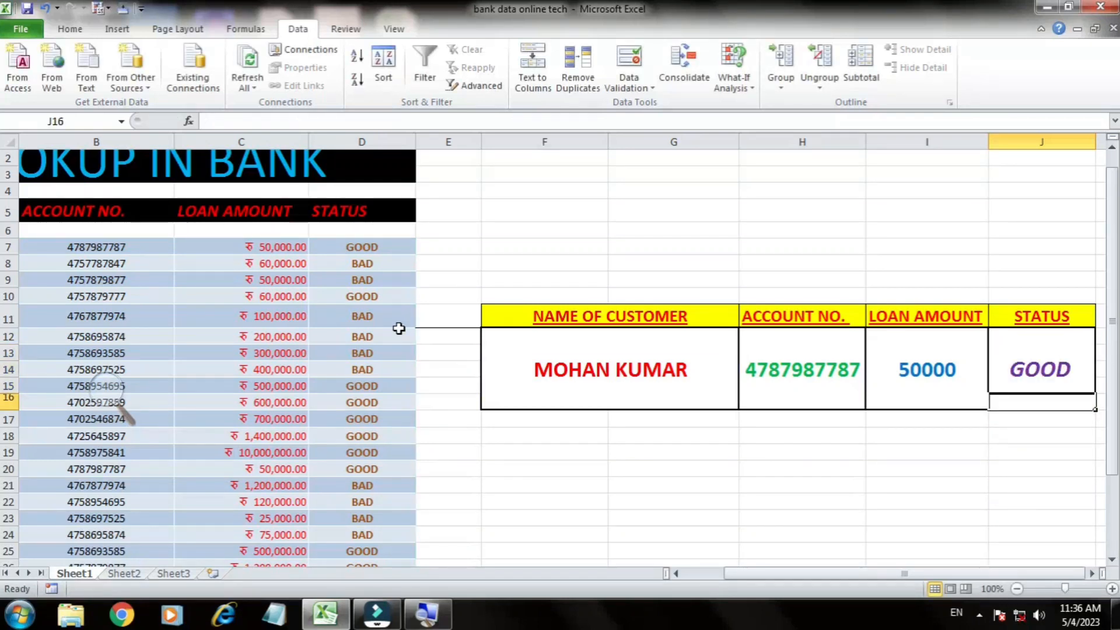
Step: Copy the customer name from A13 into F13 and check the lookup formulas in H13, I13 and J13
scroll(399, 328, "up", 1)
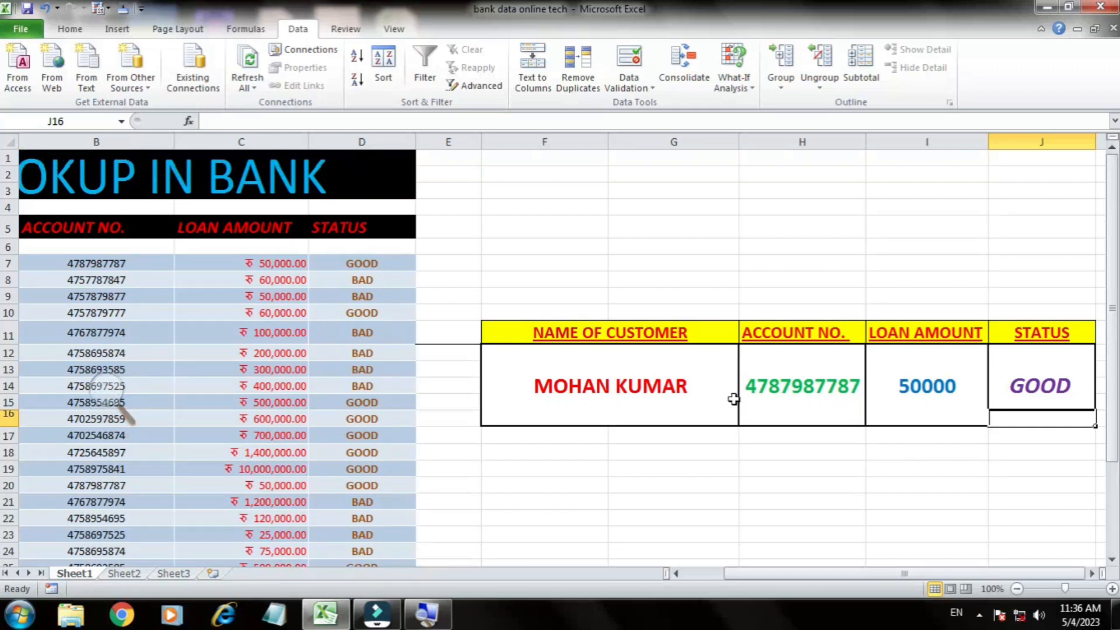
left_click(655, 390)
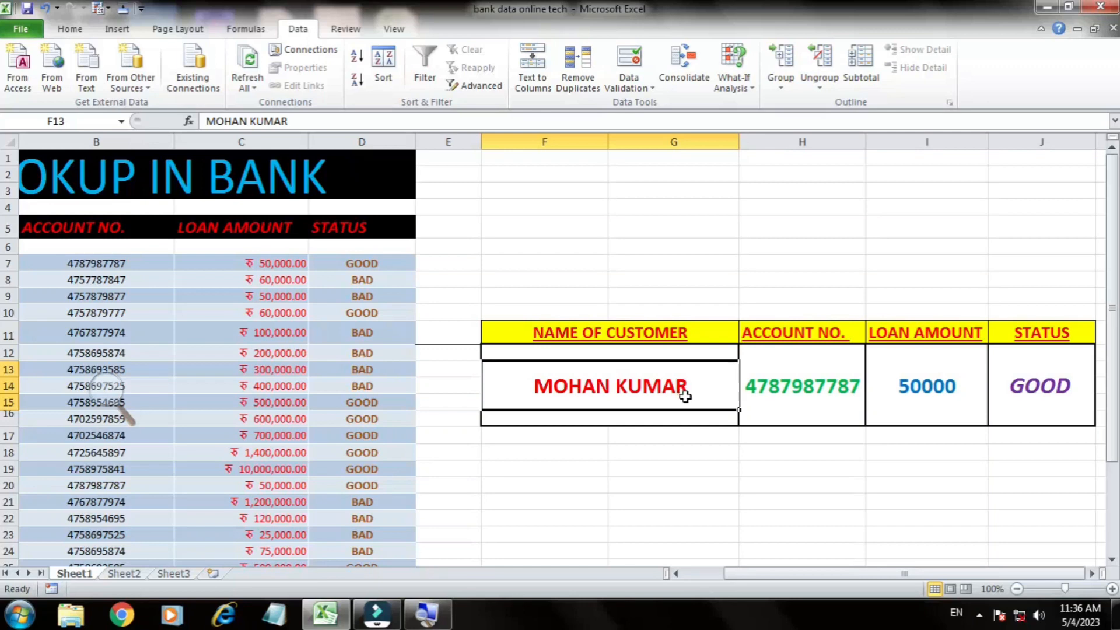
key("Left")
key("Left")
key("Left")
key("Left")
key("Left")
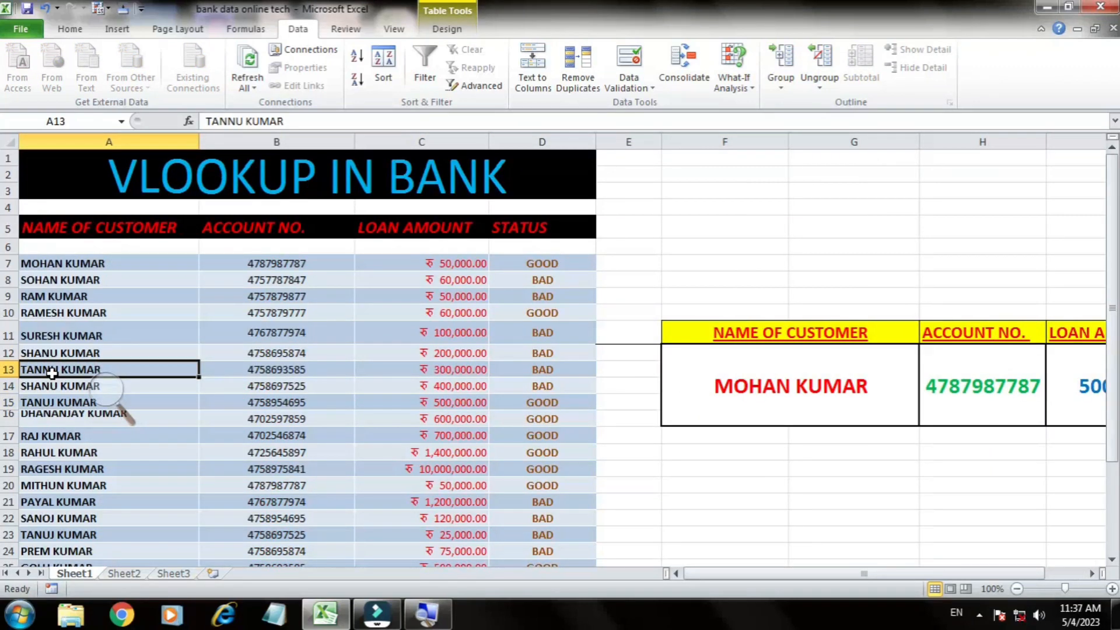
key("ctrl+c")
left_click(867, 393)
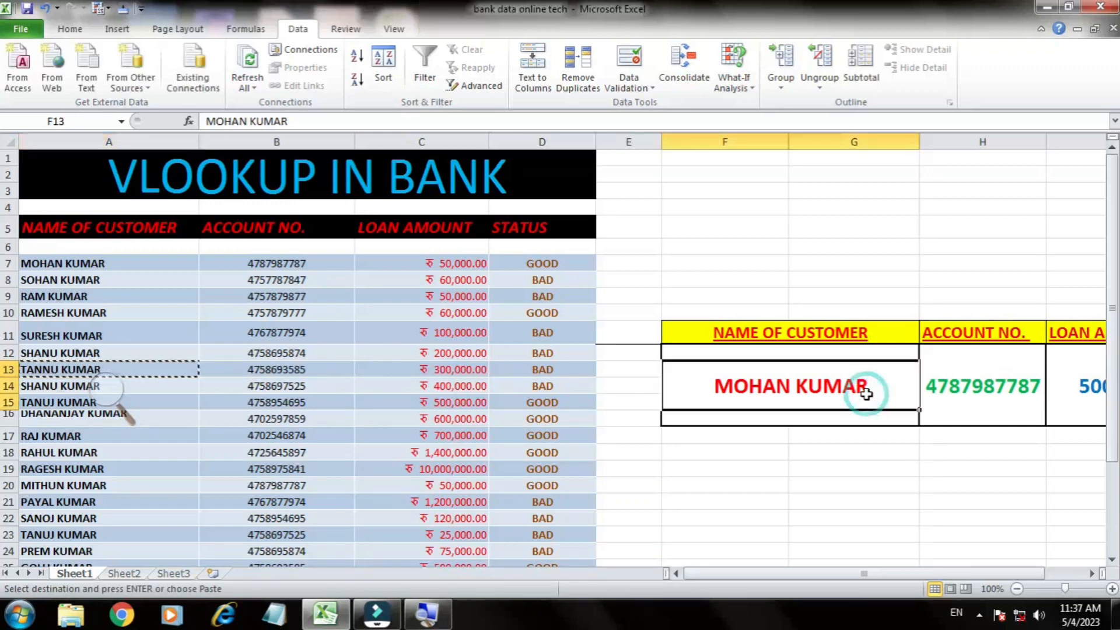
key("ctrl+v")
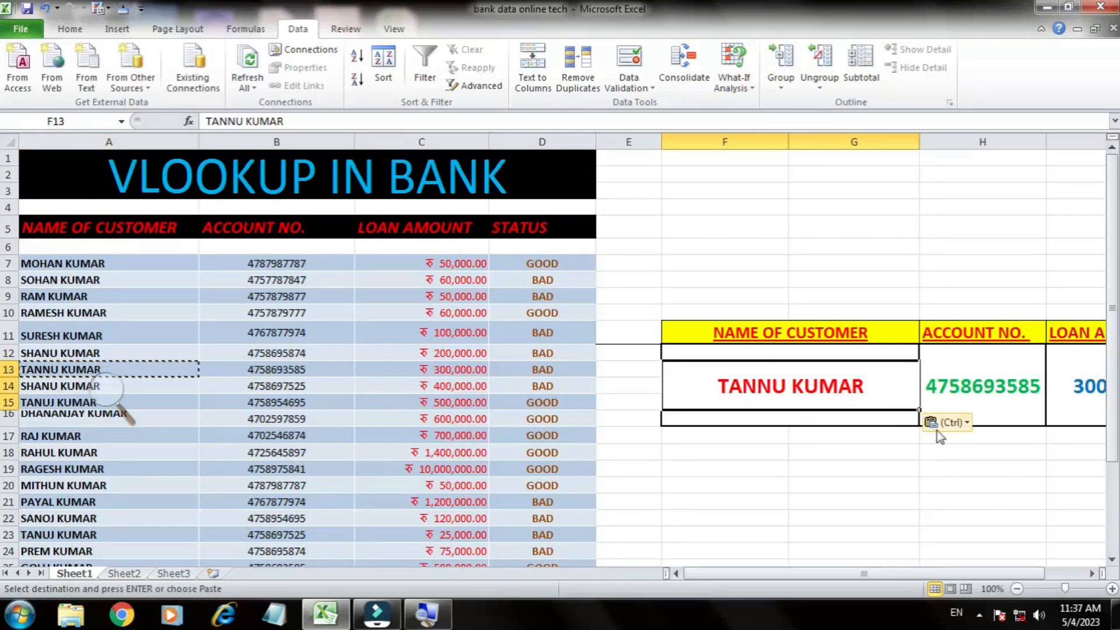
key("Right")
key("Right")
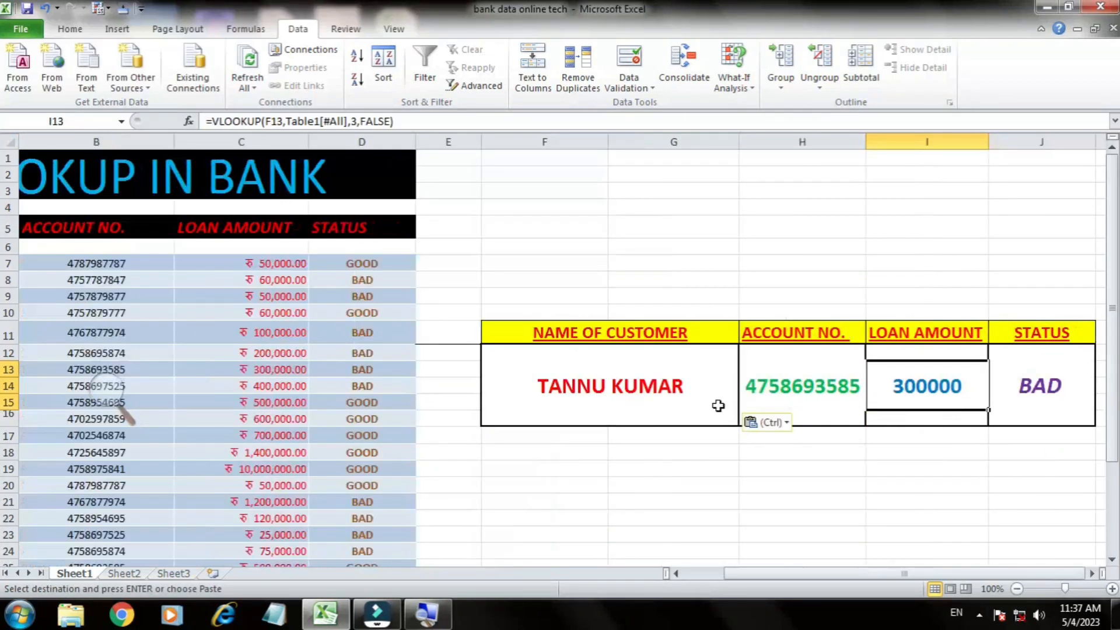
left_click(1030, 391)
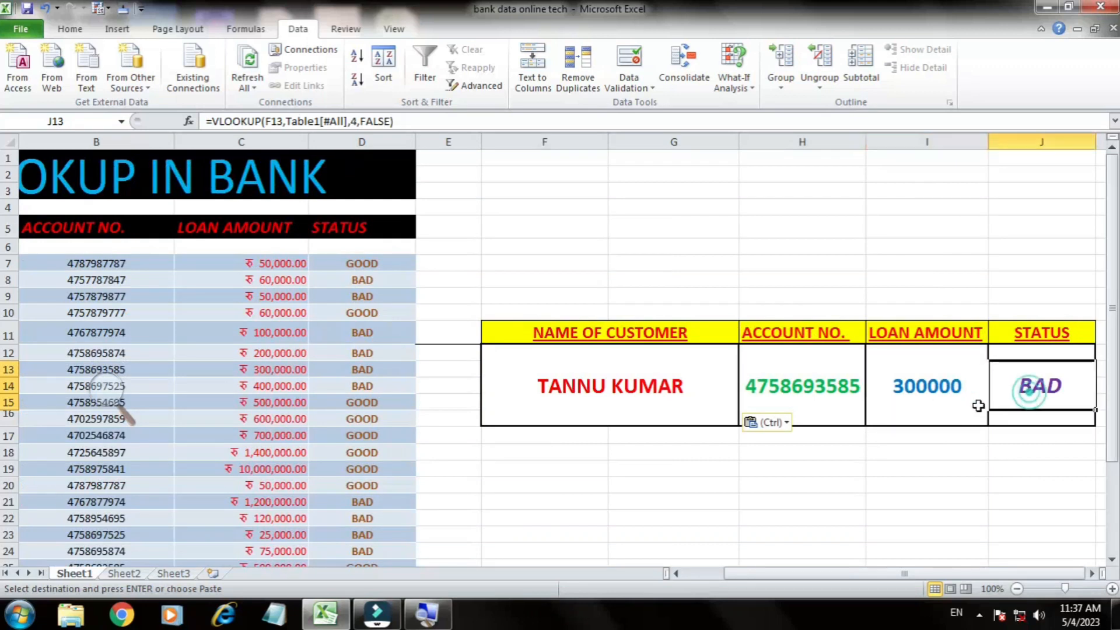
left_click(929, 379)
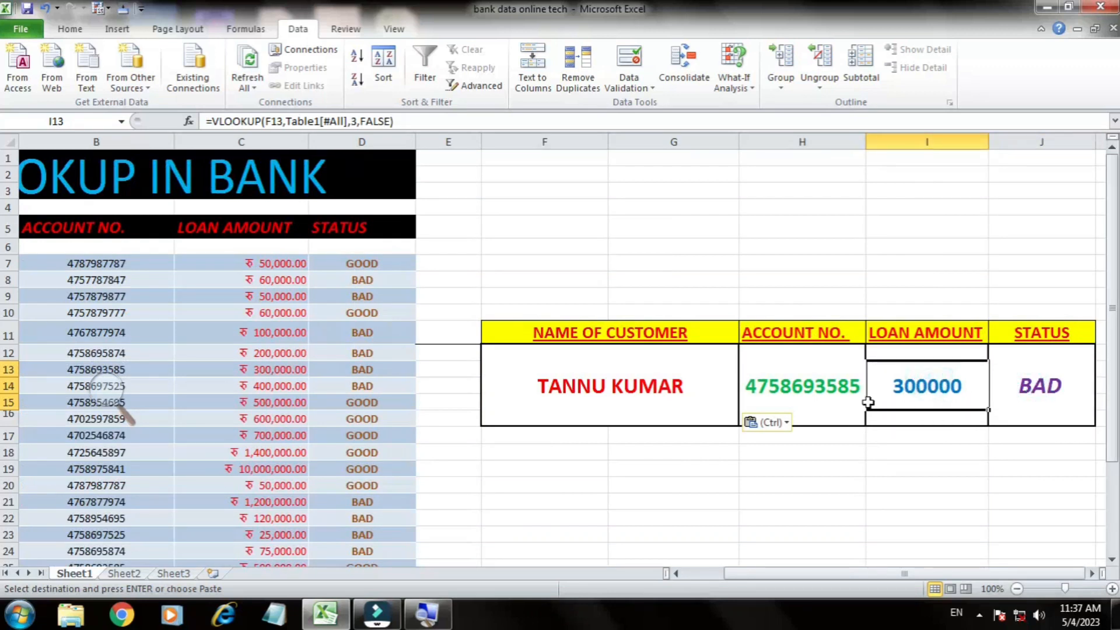
left_click(814, 381)
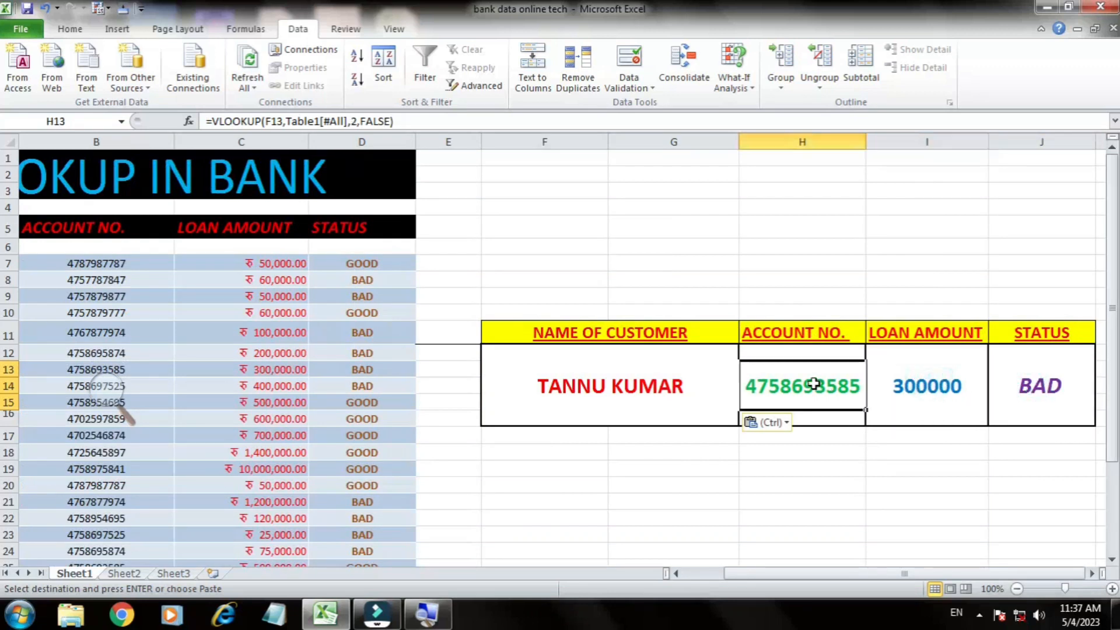
Step: Start a data validation rule on the customer name cell F13 that allows a List
left_click(638, 382)
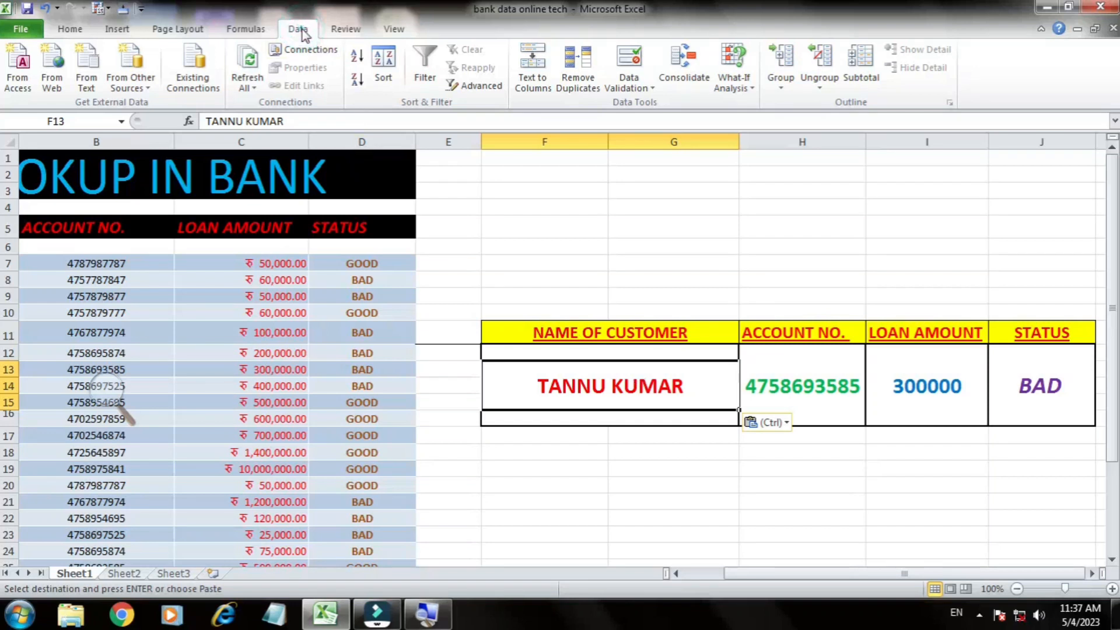
left_click(647, 88)
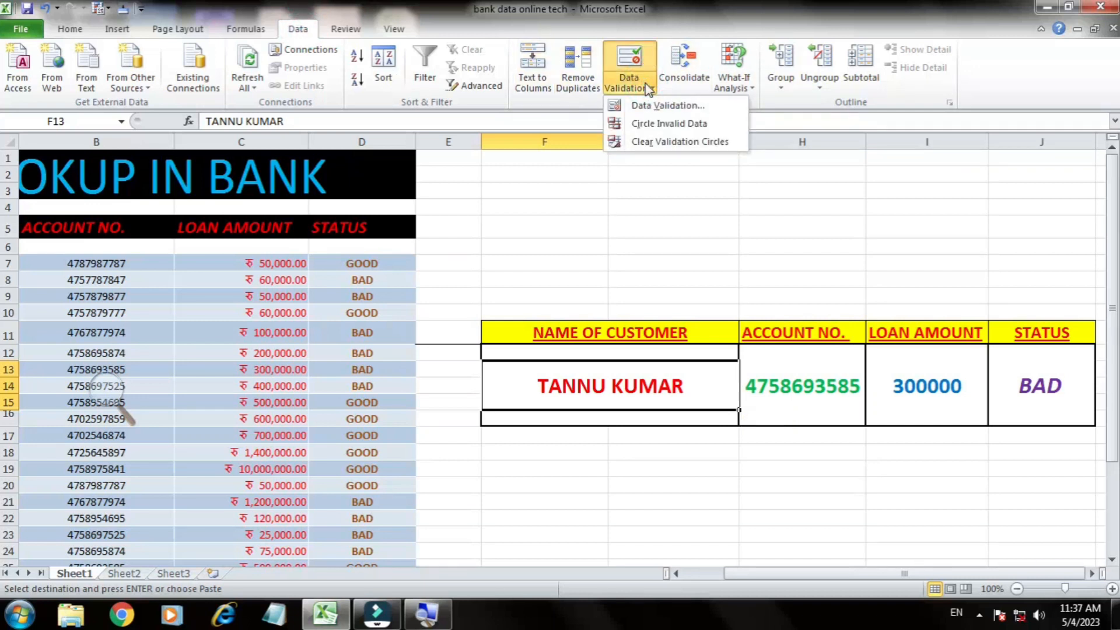
left_click(652, 108)
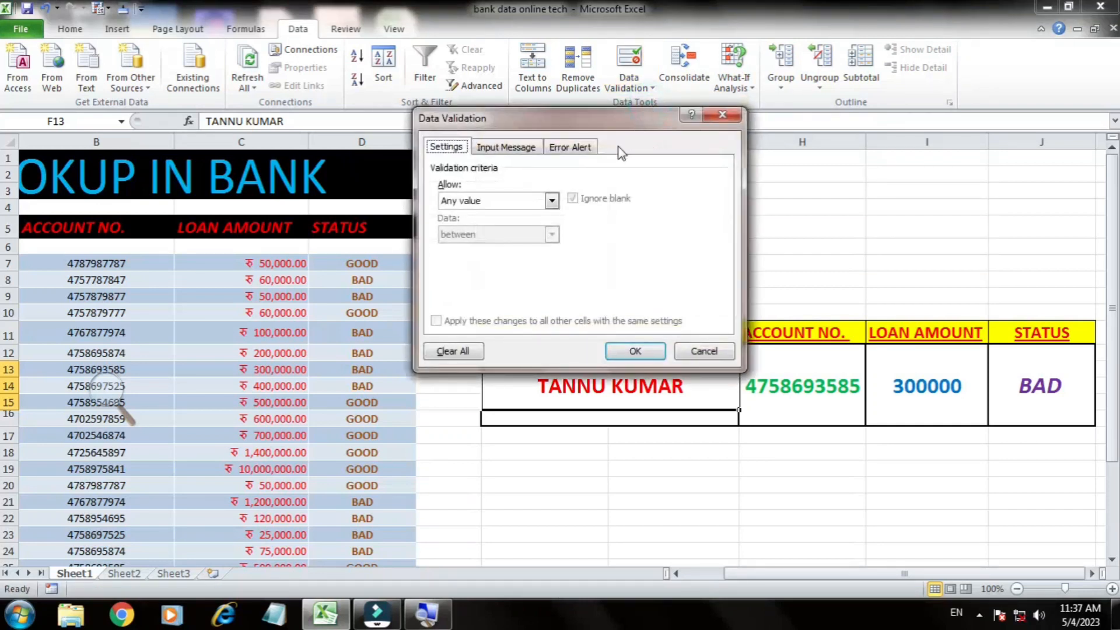
left_click(552, 202)
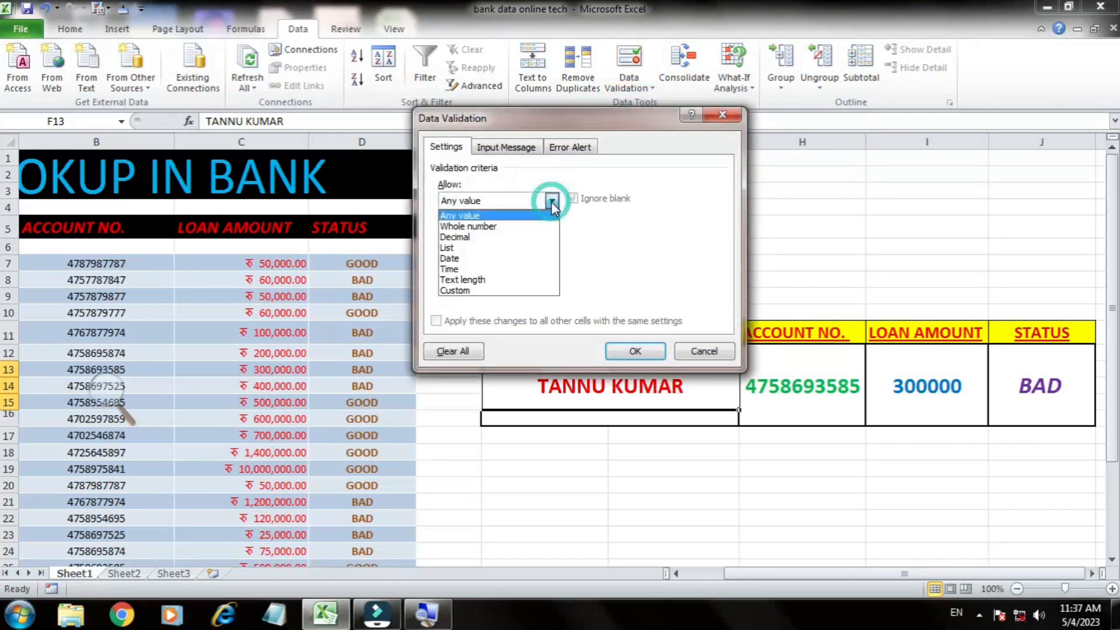
left_click(461, 248)
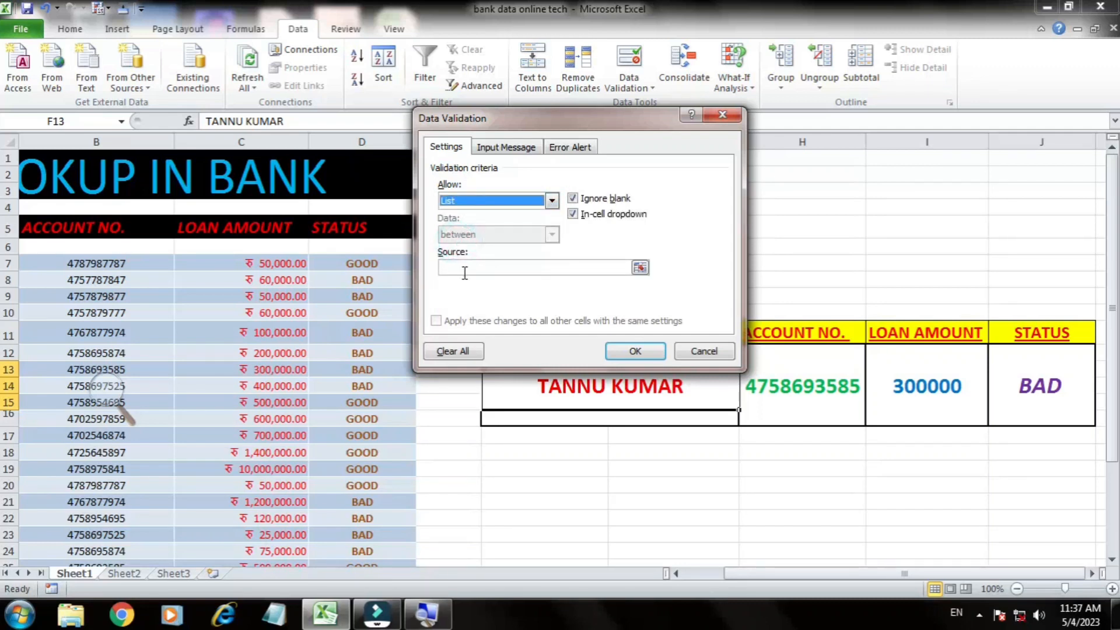
Step: Set the validation list's source to the customer names in =$A$7:$A$31 and apply the rule
left_click(467, 269)
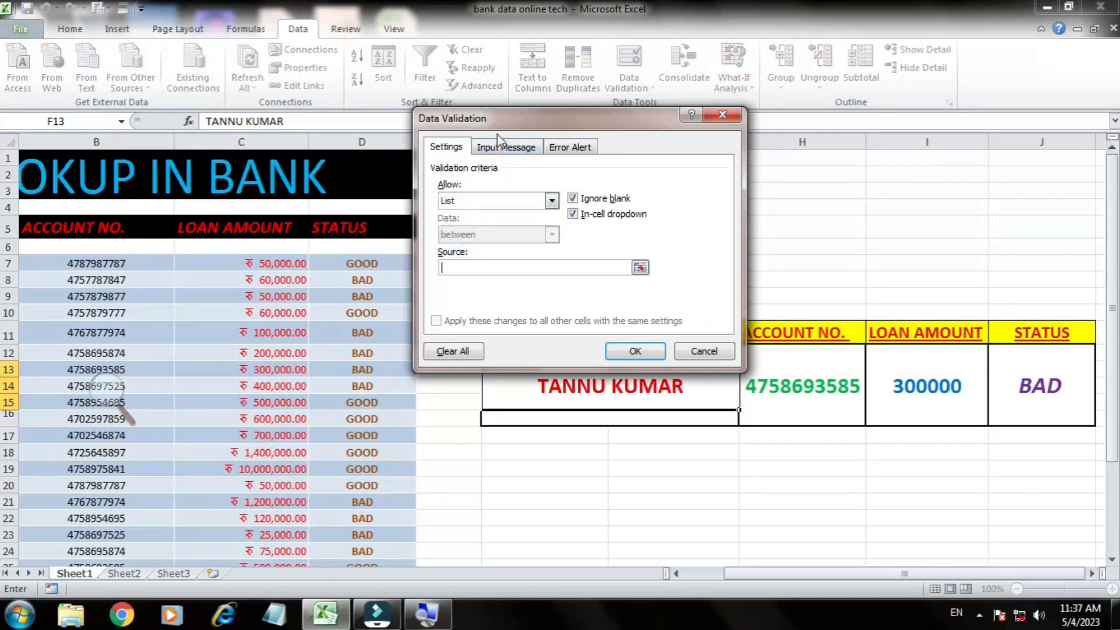
left_click_drag(497, 123, 602, 141)
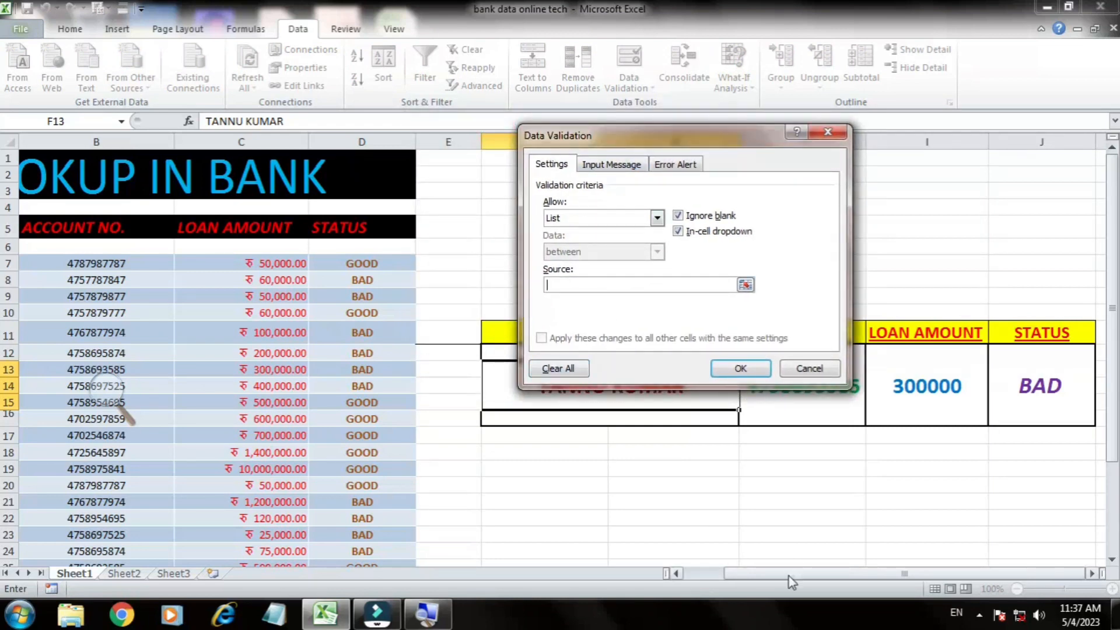
left_click_drag(789, 575, 710, 577)
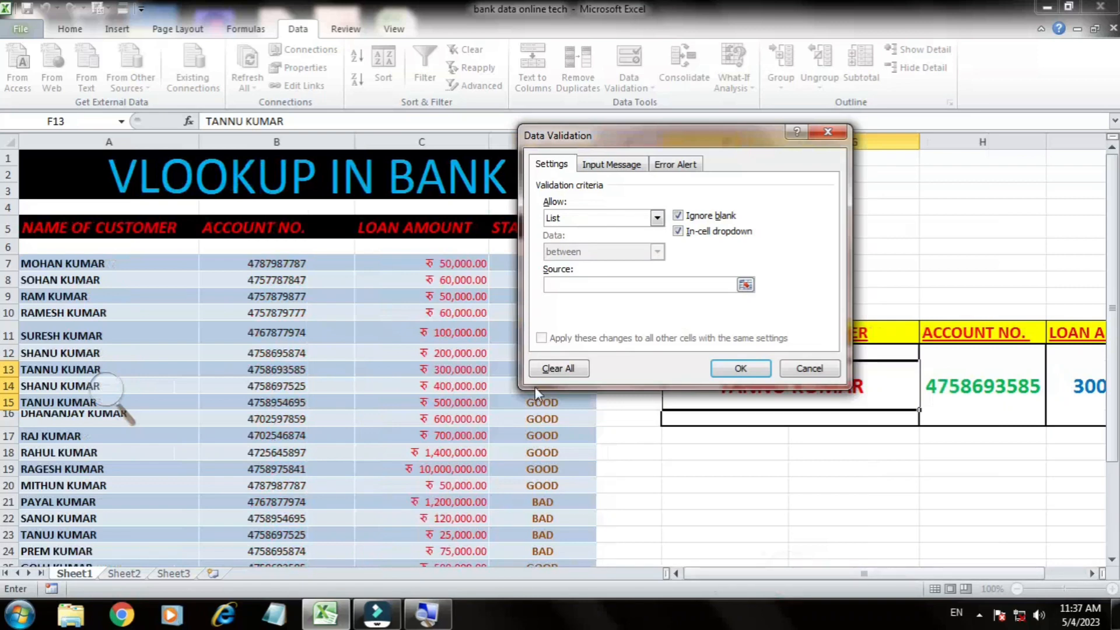
left_click(575, 284)
left_click_drag(97, 261, 105, 549)
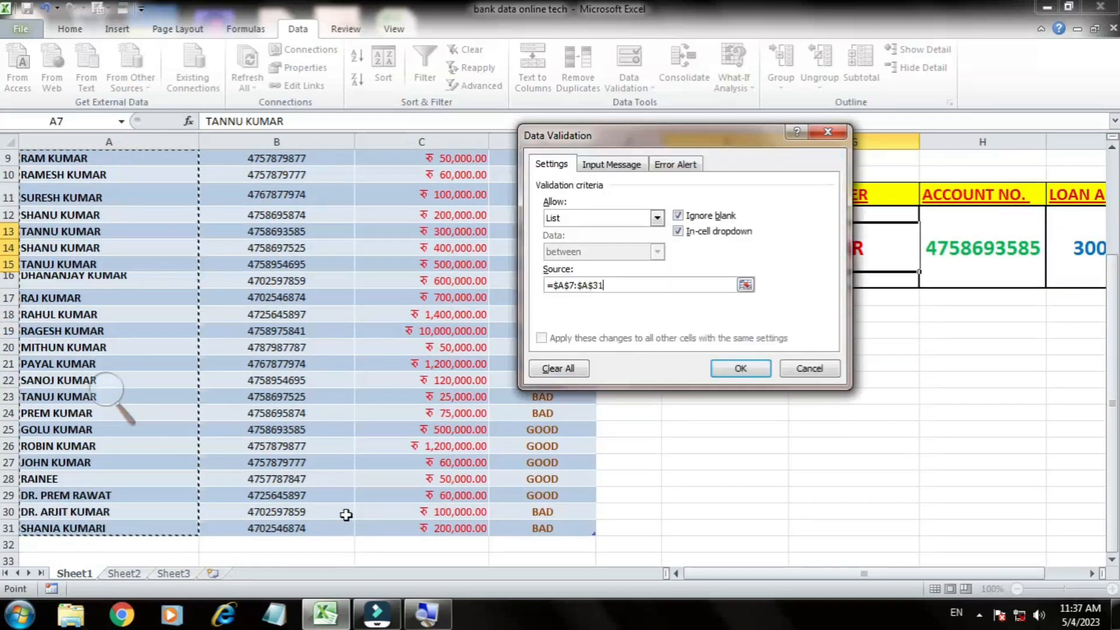
left_click(741, 368)
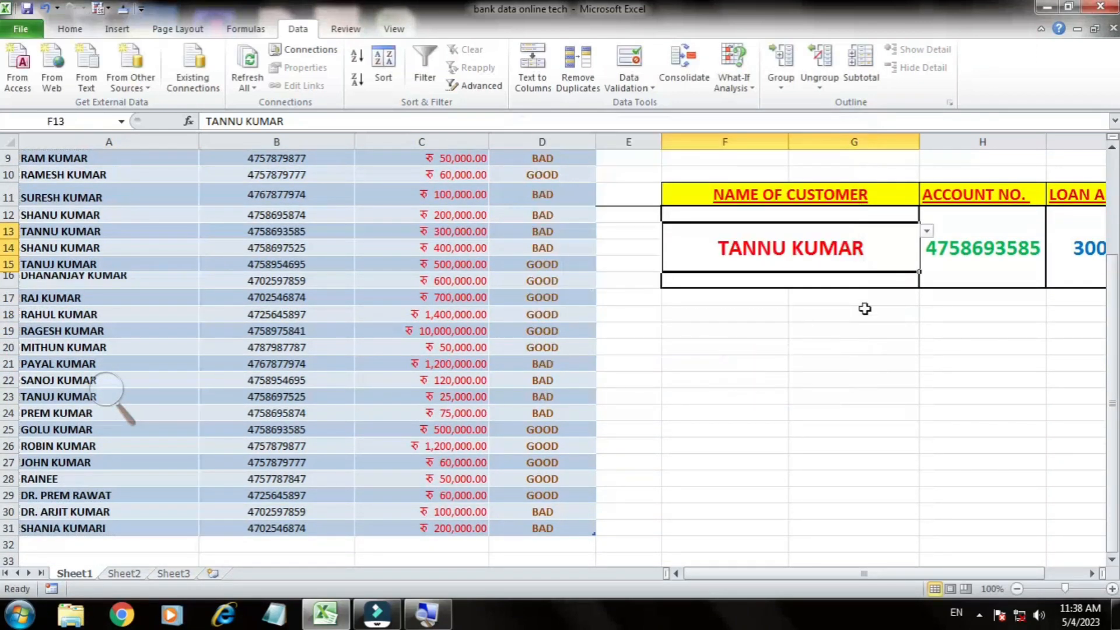
Step: Choose the row 16 customer's name from the F13 list and check the lookup cells through to STATUS
left_click(926, 232)
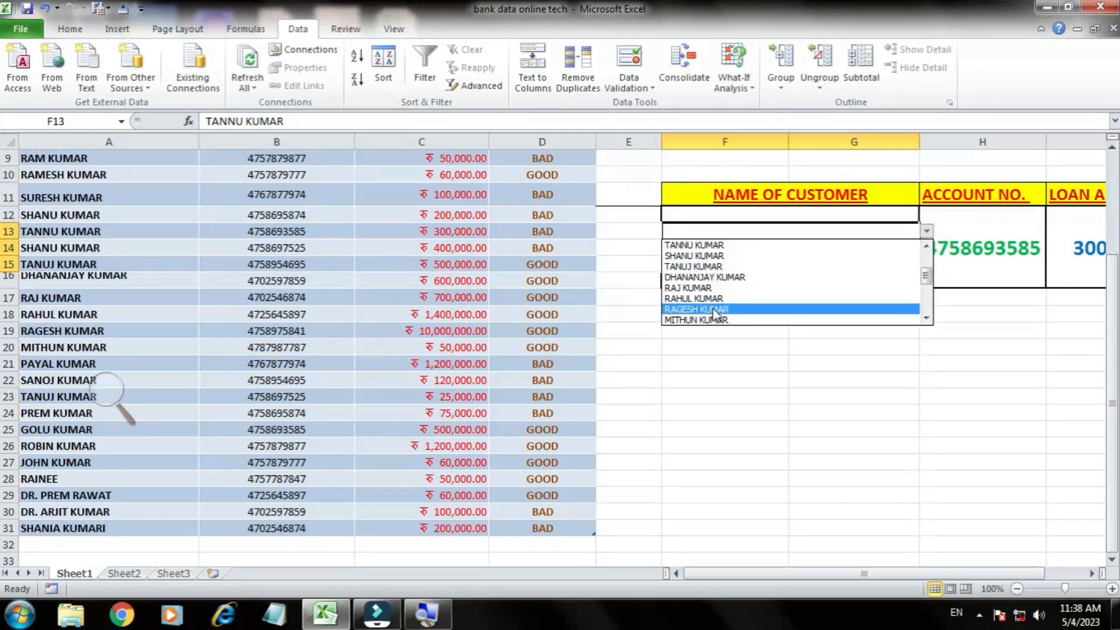
left_click(735, 277)
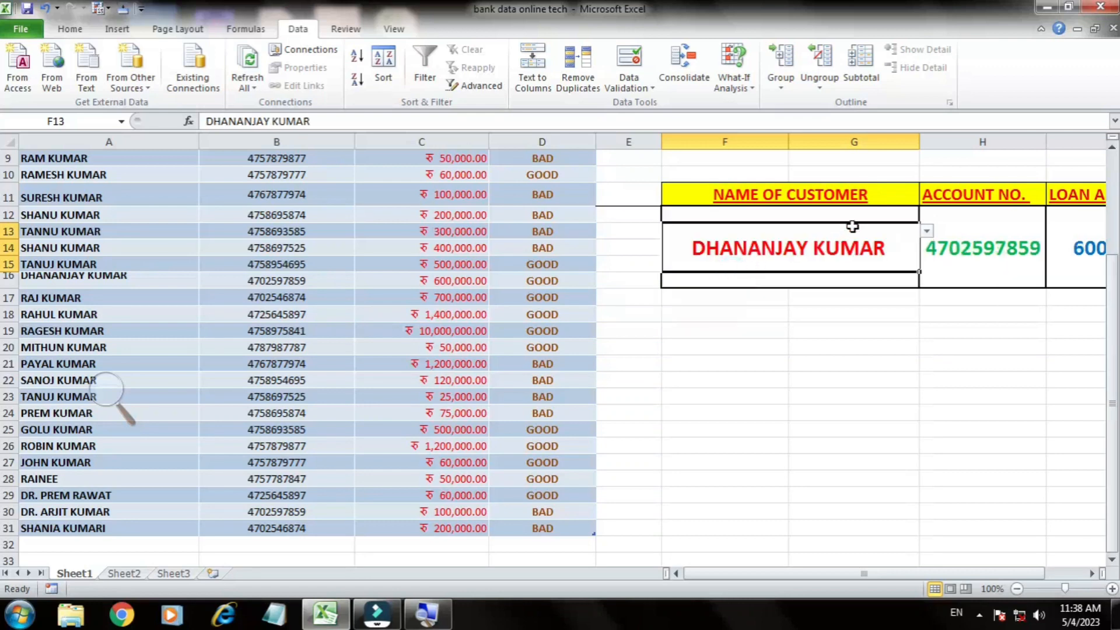
key("Right")
key("Right")
key("Right")
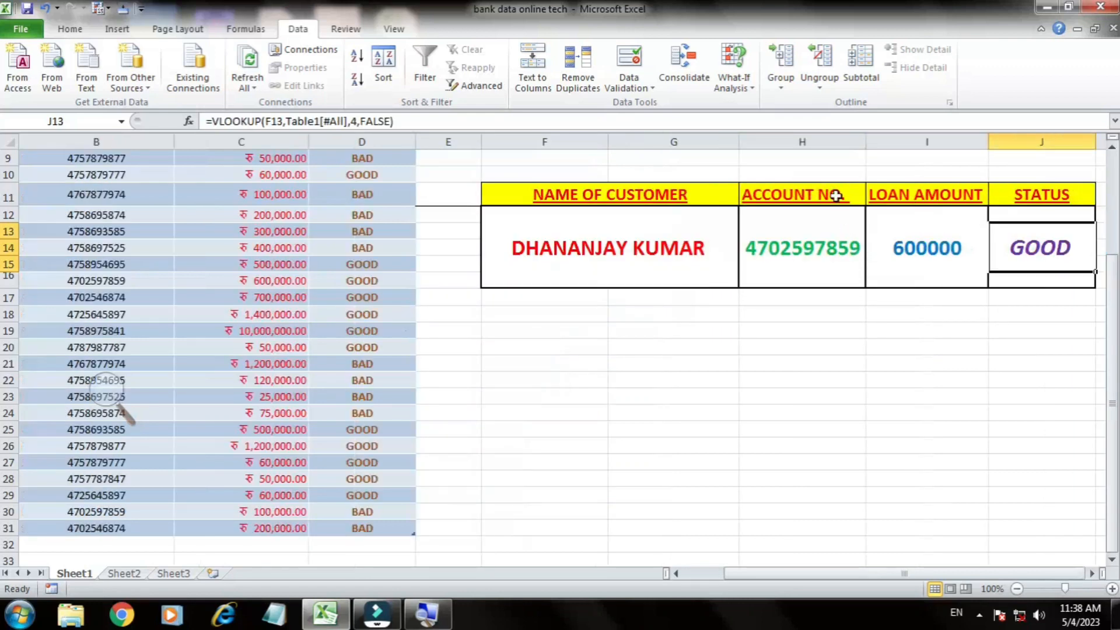
Step: Choose the row 22 customer's name from the F13 list and check the loan amount and status lookups
left_click(721, 242)
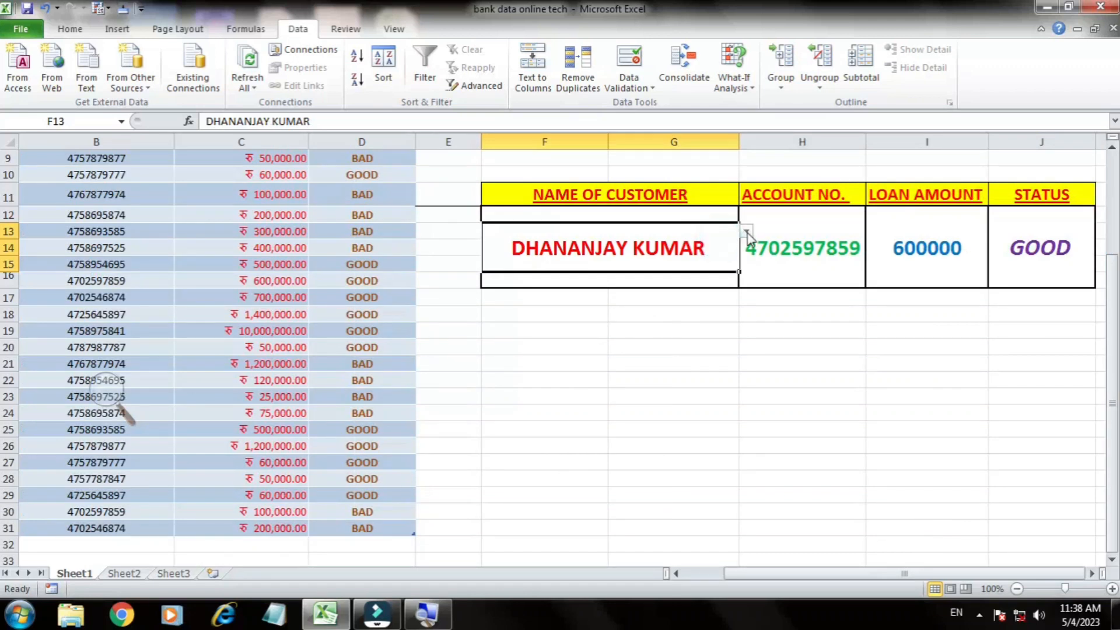
left_click(746, 232)
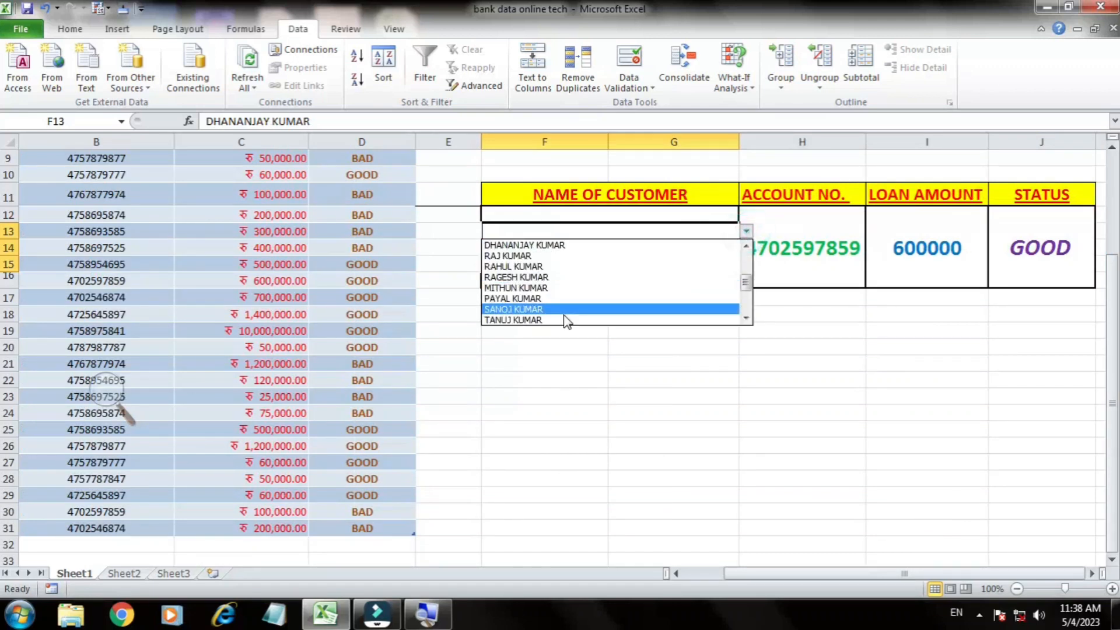
left_click(513, 309)
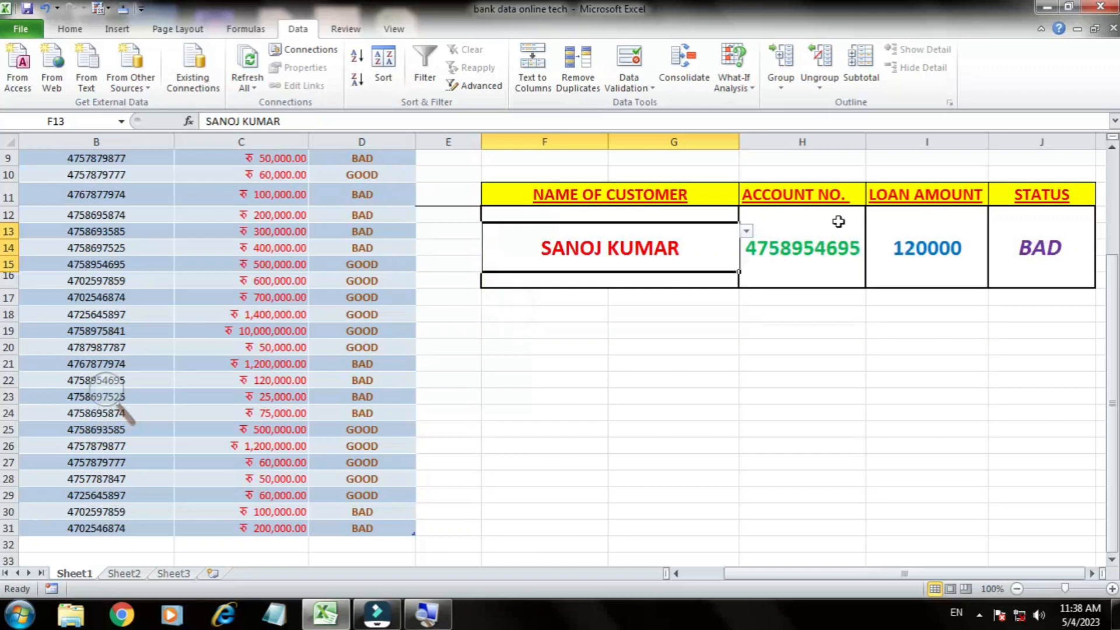
left_click(945, 228)
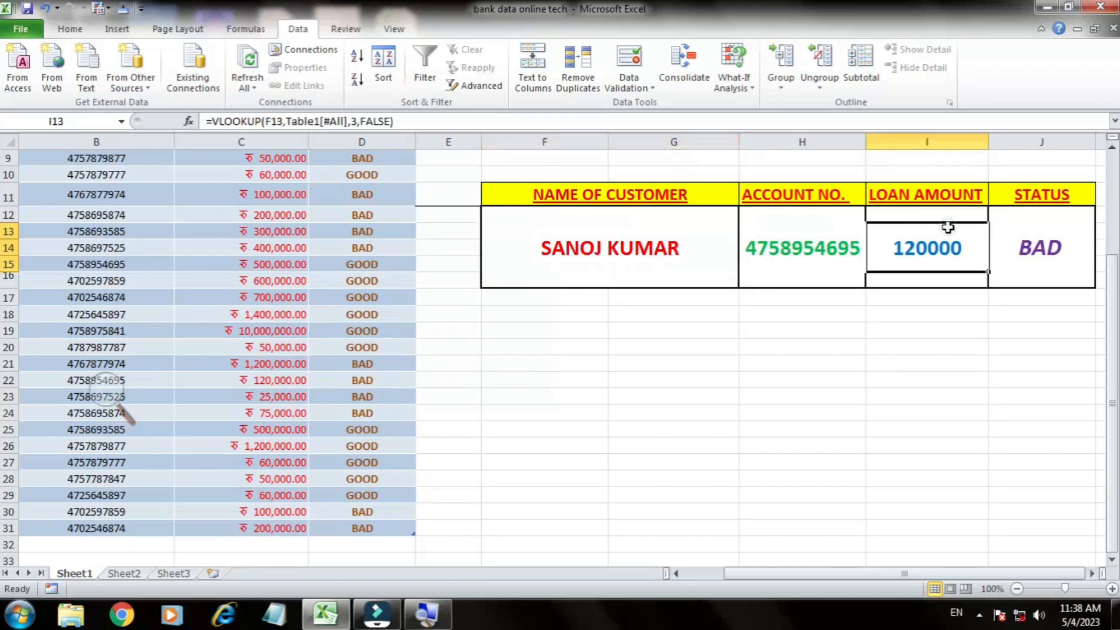
left_click(1037, 228)
Step: Choose the row 29 customer's name from the F13 list and check the loan amount and account number lookups
left_click(700, 244)
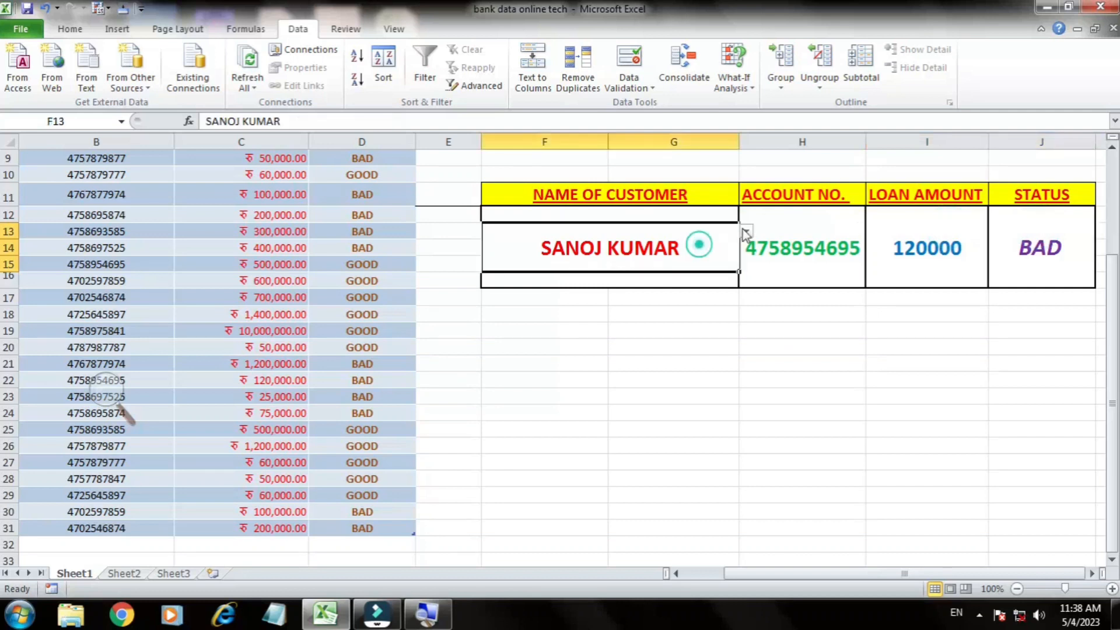
left_click(747, 232)
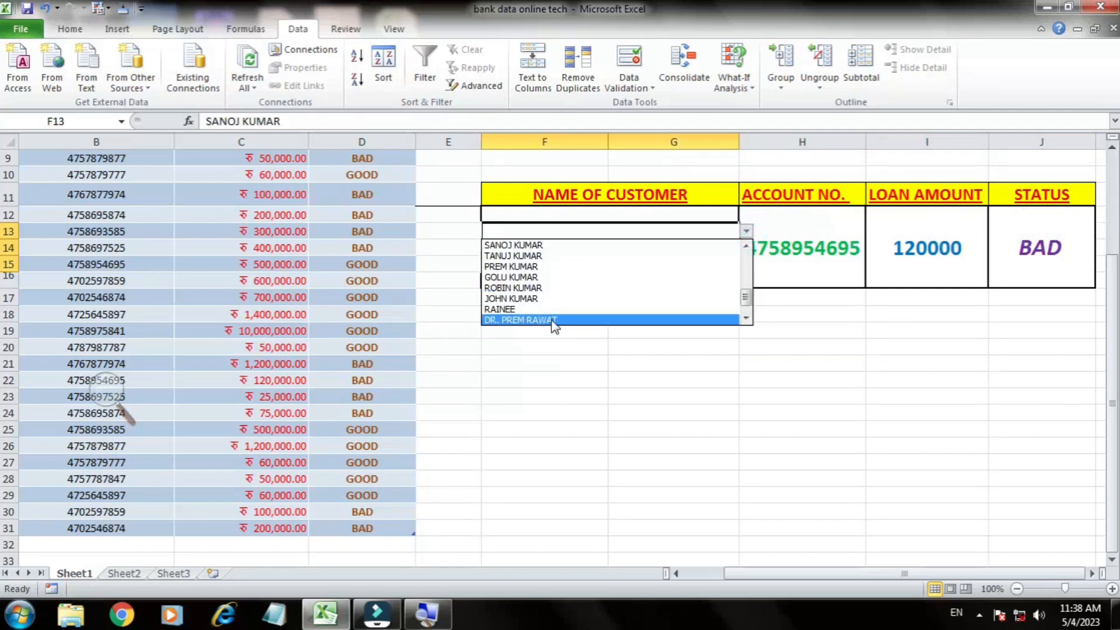
left_click(568, 321)
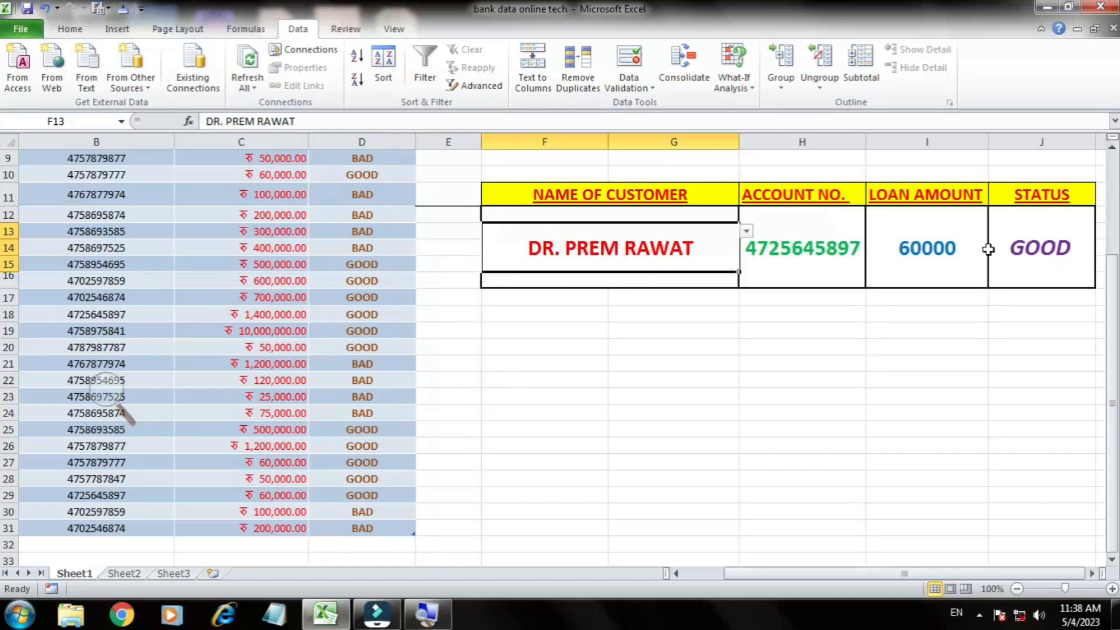
left_click(917, 260)
left_click(829, 249)
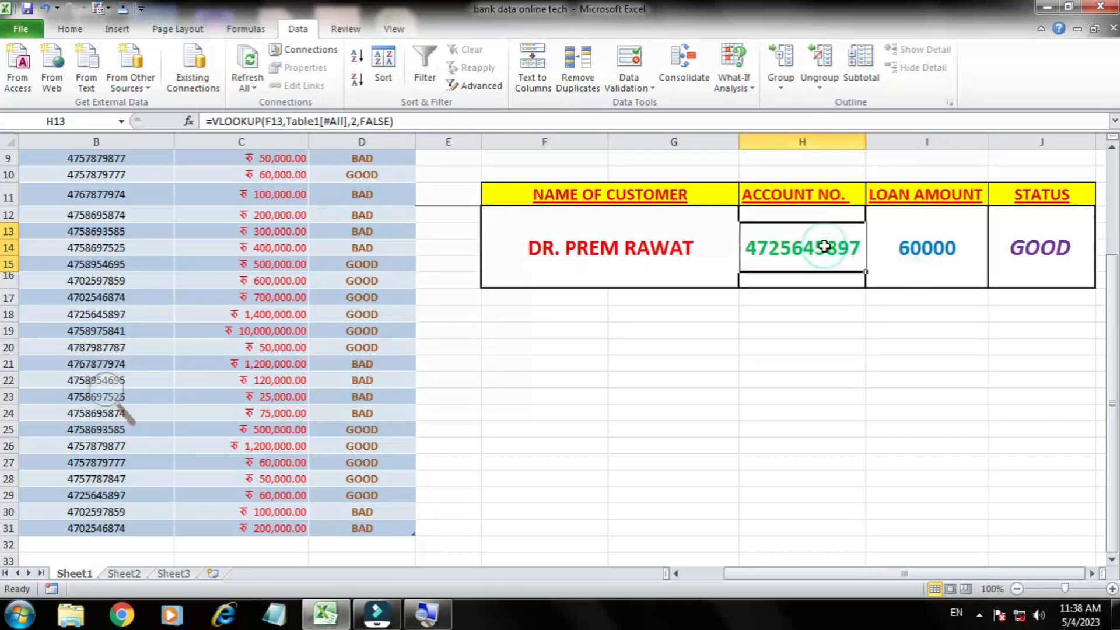
Step: Switch to Sheet2 and review the customer name, account number, transaction date and current balance column headings
left_click(682, 244)
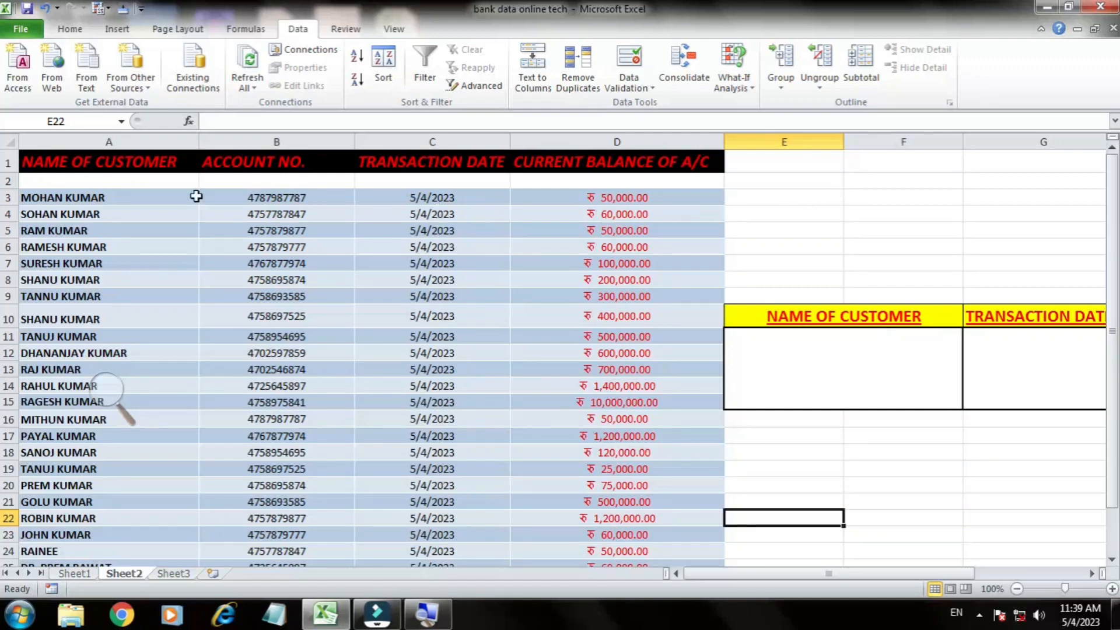
left_click(116, 162)
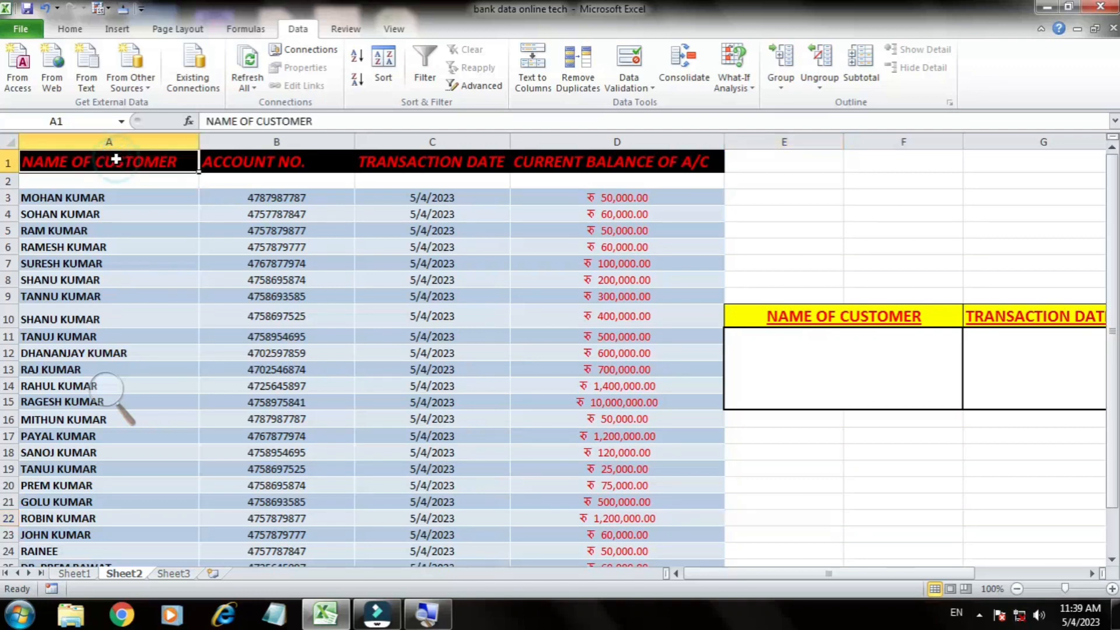
left_click(255, 164)
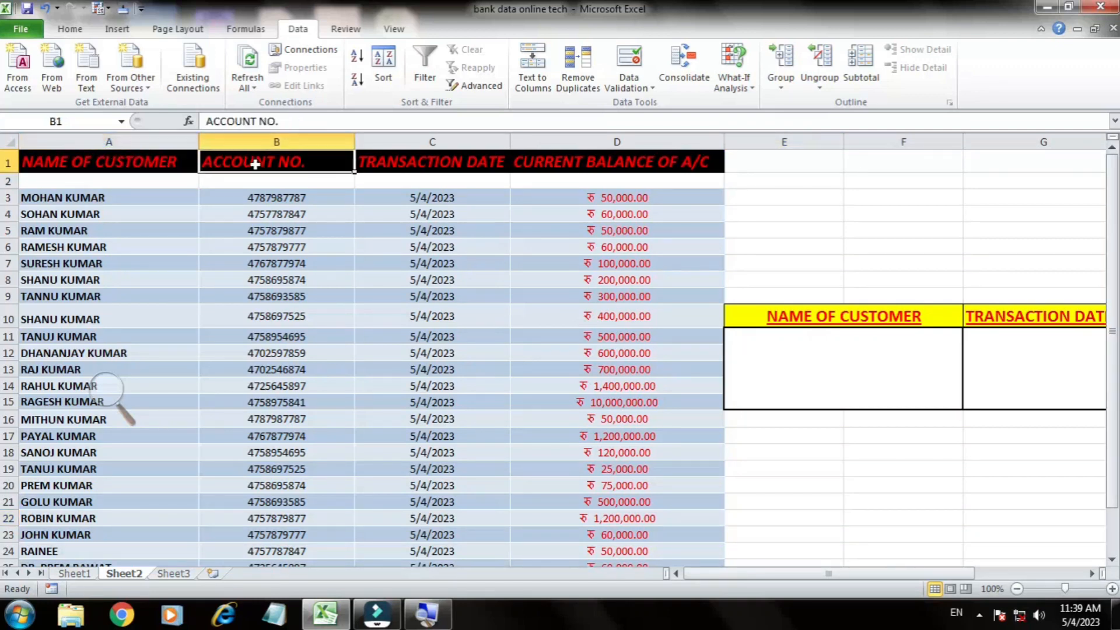
left_click(402, 163)
left_click(601, 164)
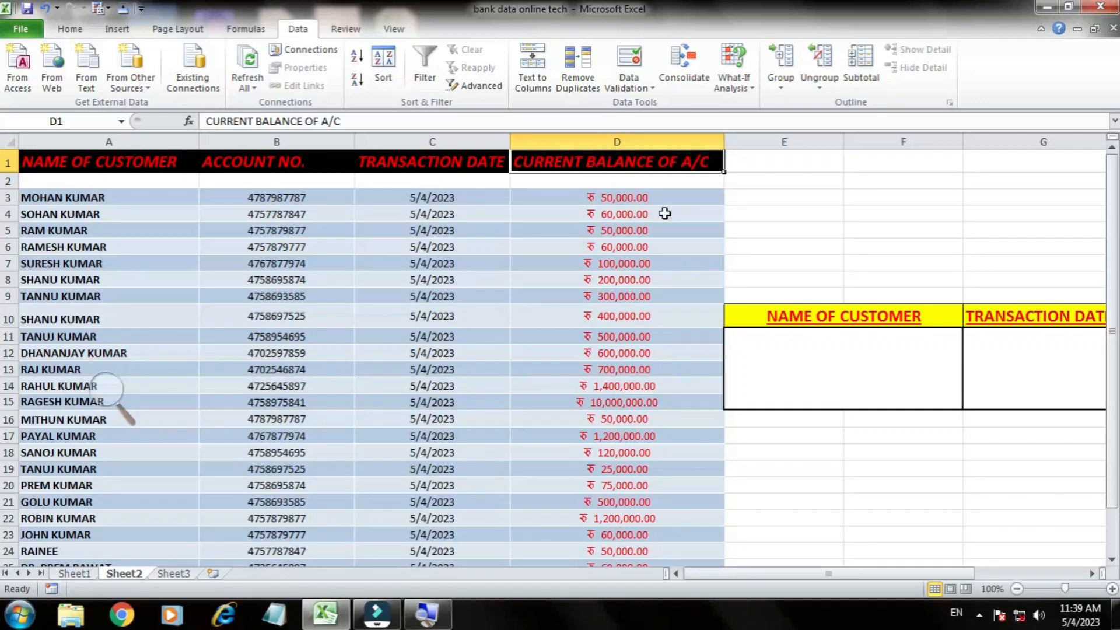
Step: Start a data validation rule on the merged cell E12 under NAME OF CUSTOMER, allowing values from a List
left_click(866, 372)
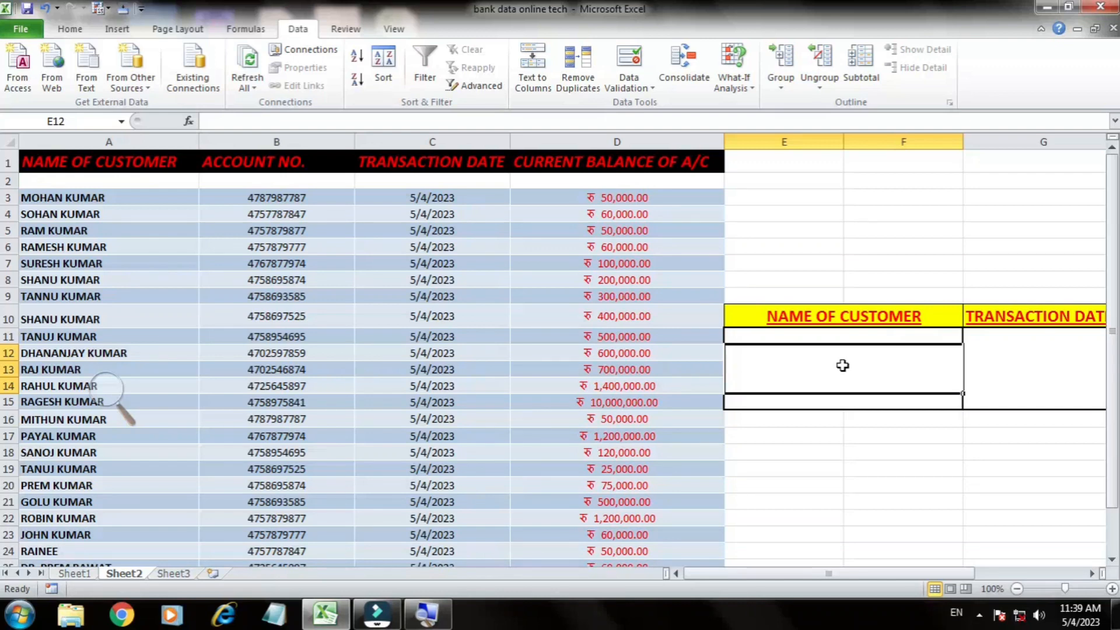
left_click(843, 366)
left_click(641, 93)
left_click(653, 105)
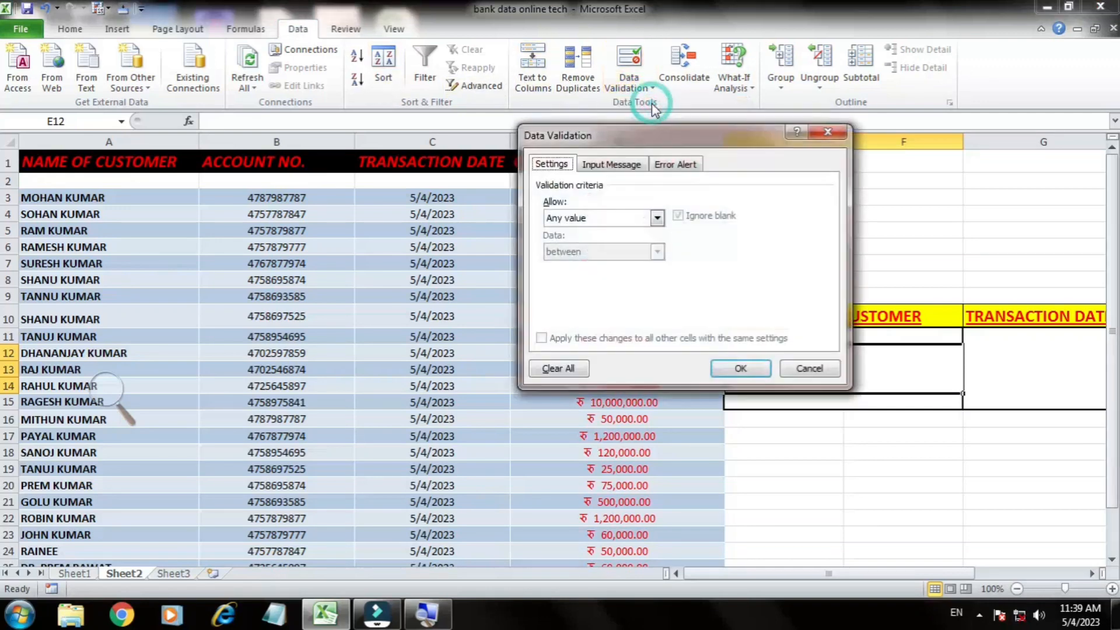
left_click(657, 218)
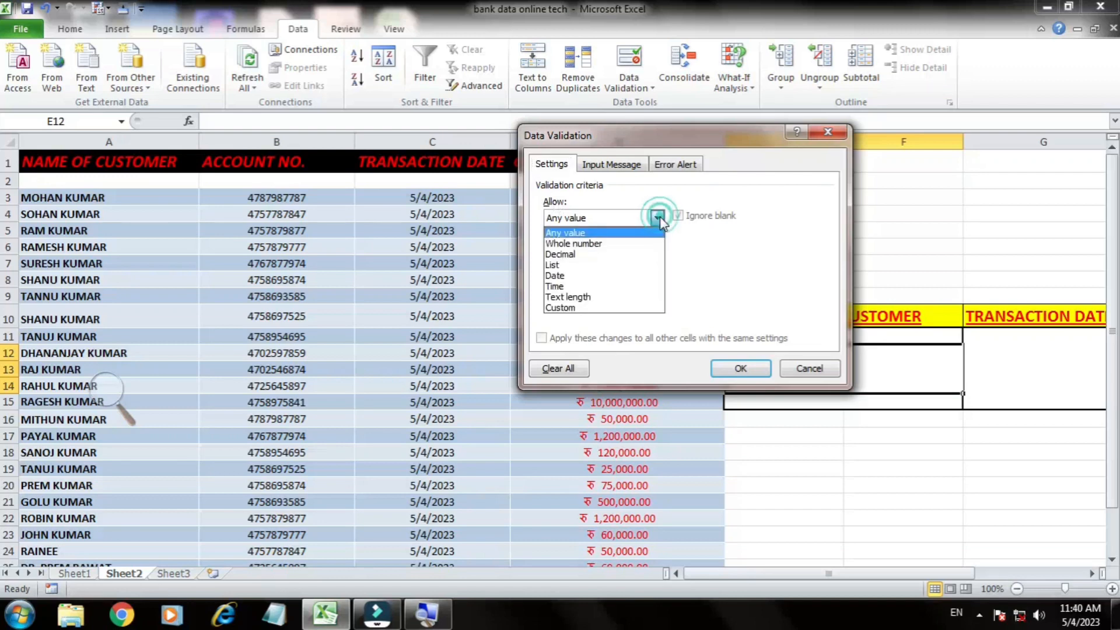
left_click(573, 265)
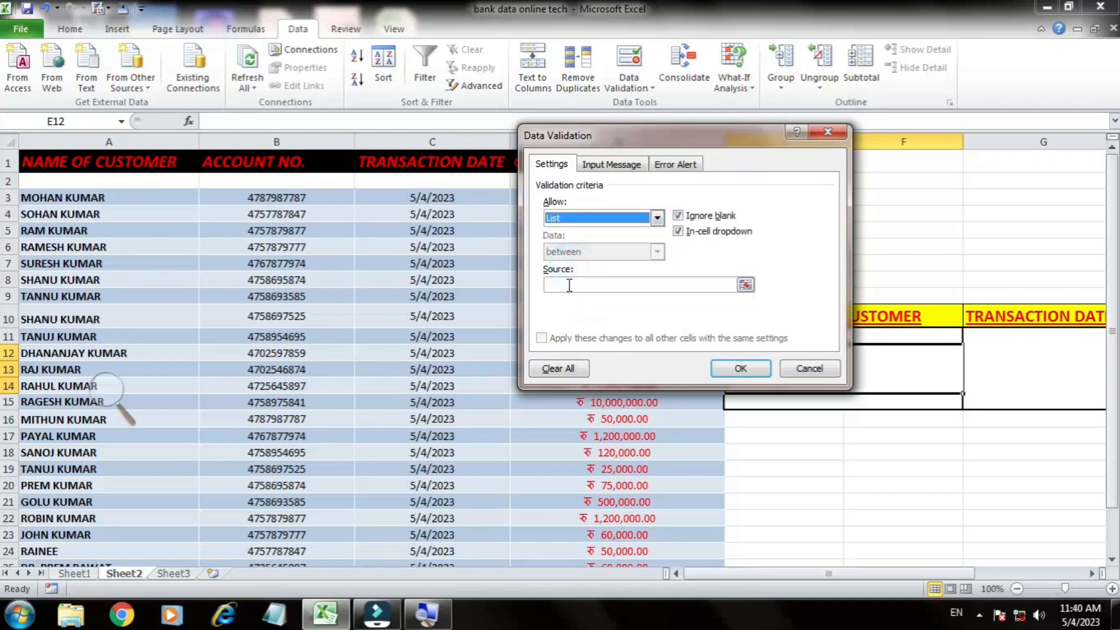
Step: Set the validation list's source to the customer names in =$A$3:$A$27 and apply the rule
left_click(570, 286)
left_click_drag(595, 135, 746, 136)
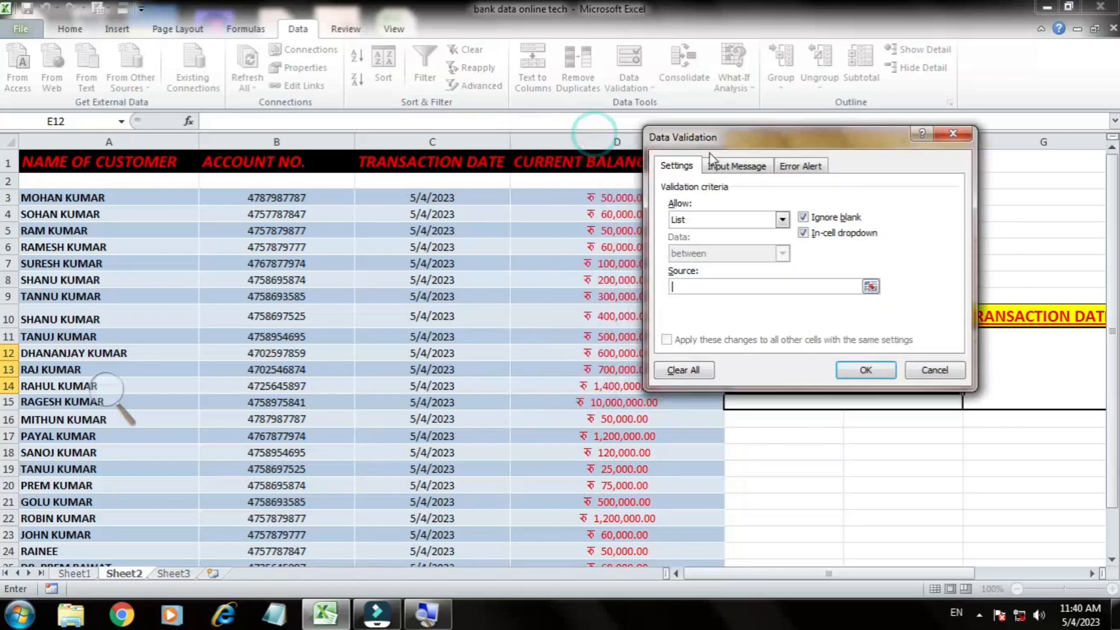
left_click(155, 192)
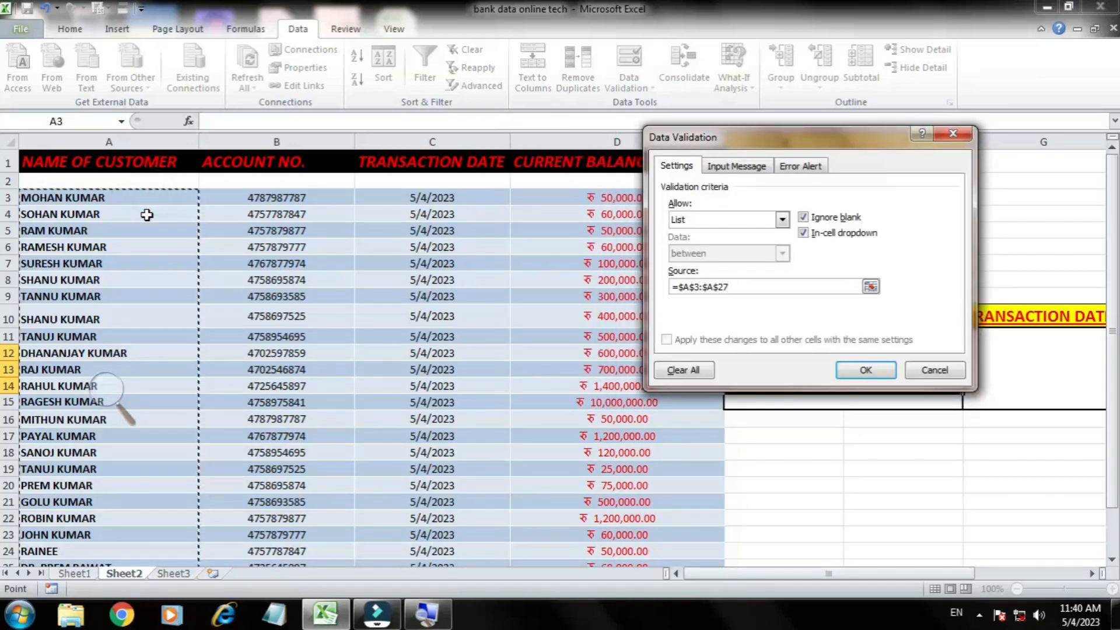
left_click(840, 371)
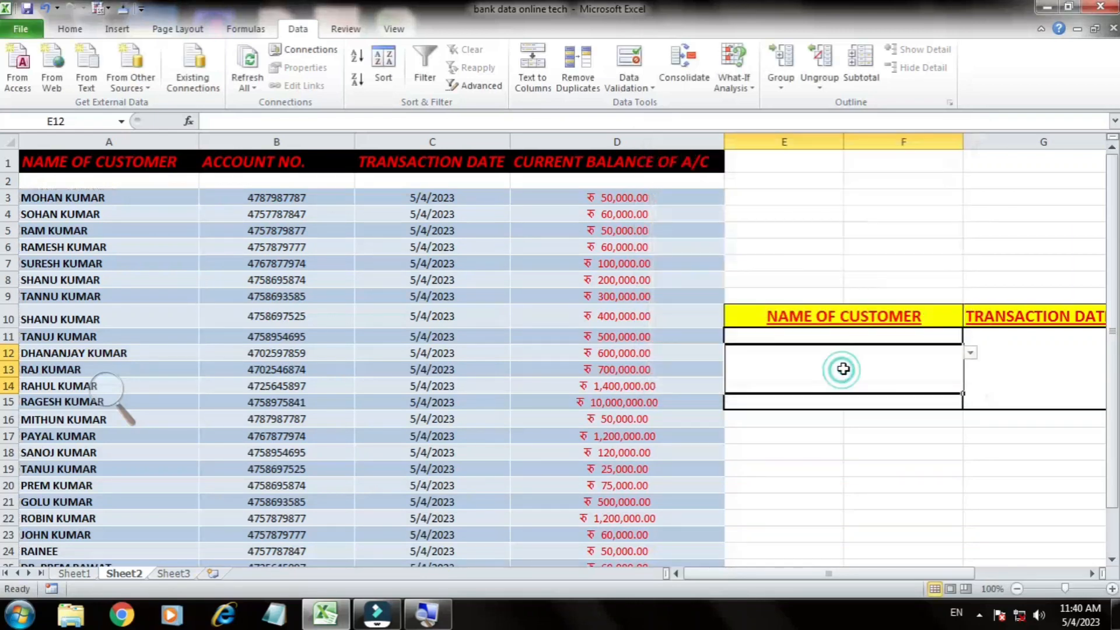
Step: Choose the row 21 customer's name from the E12 drop-down list
left_click(971, 353)
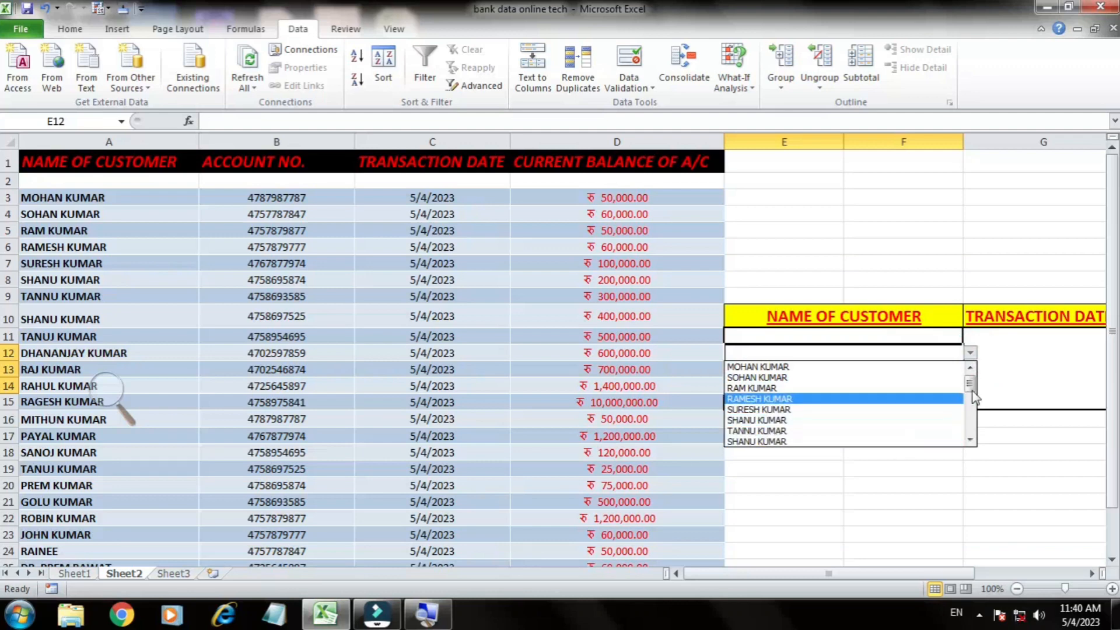
left_click_drag(972, 386, 969, 419)
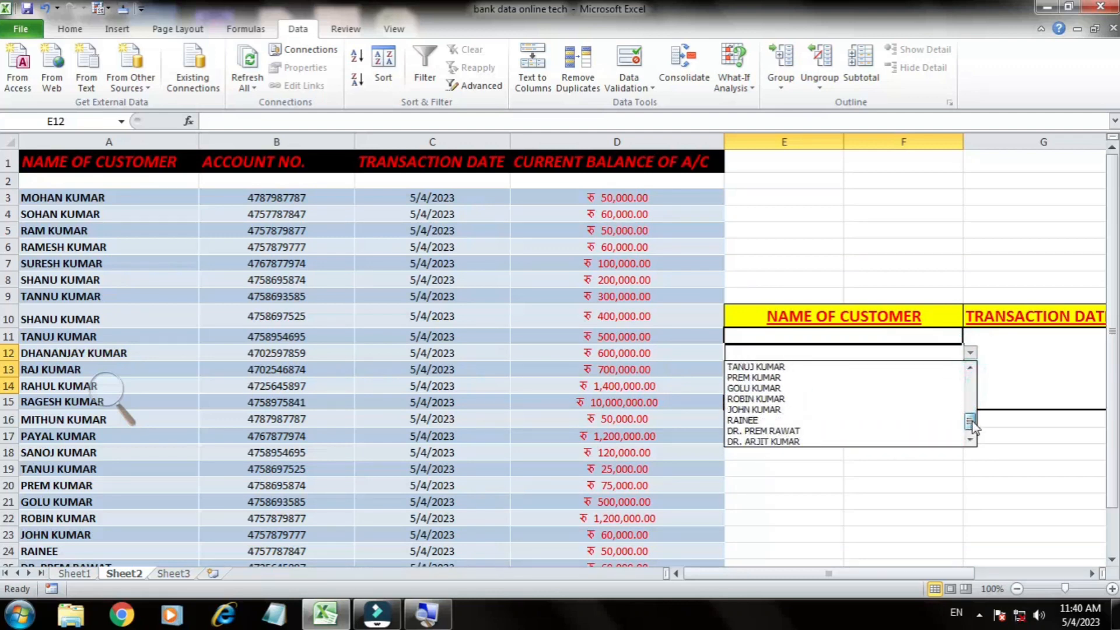
left_click(810, 388)
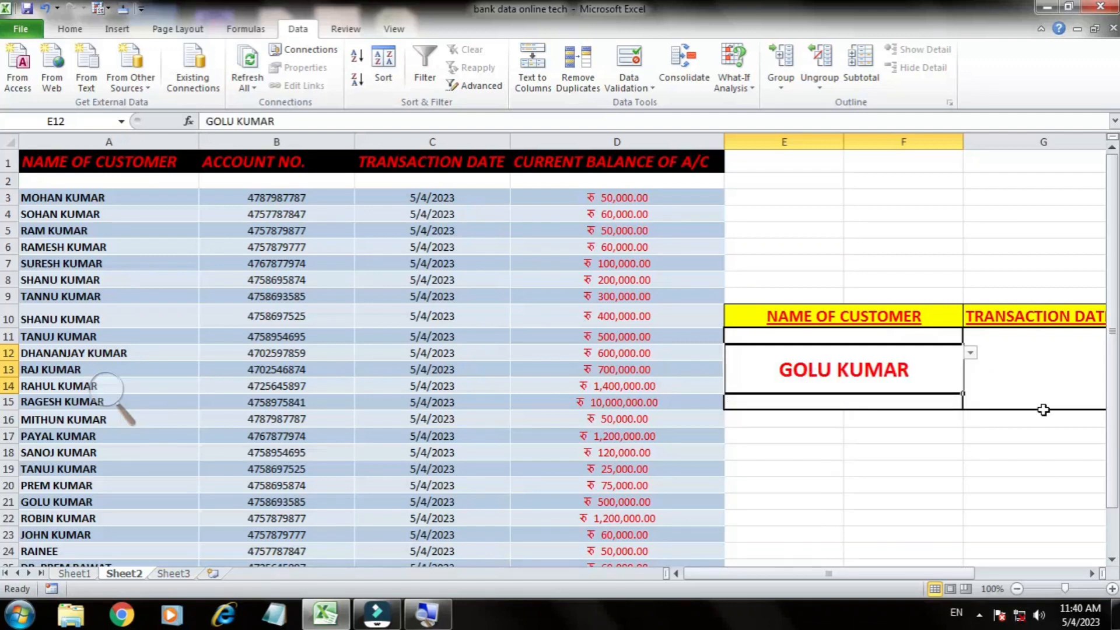
Step: Begin a VLOOKUP formula in G12 under TRANSACTION DATE with E12 as the lookup value
left_click_drag(942, 574, 971, 577)
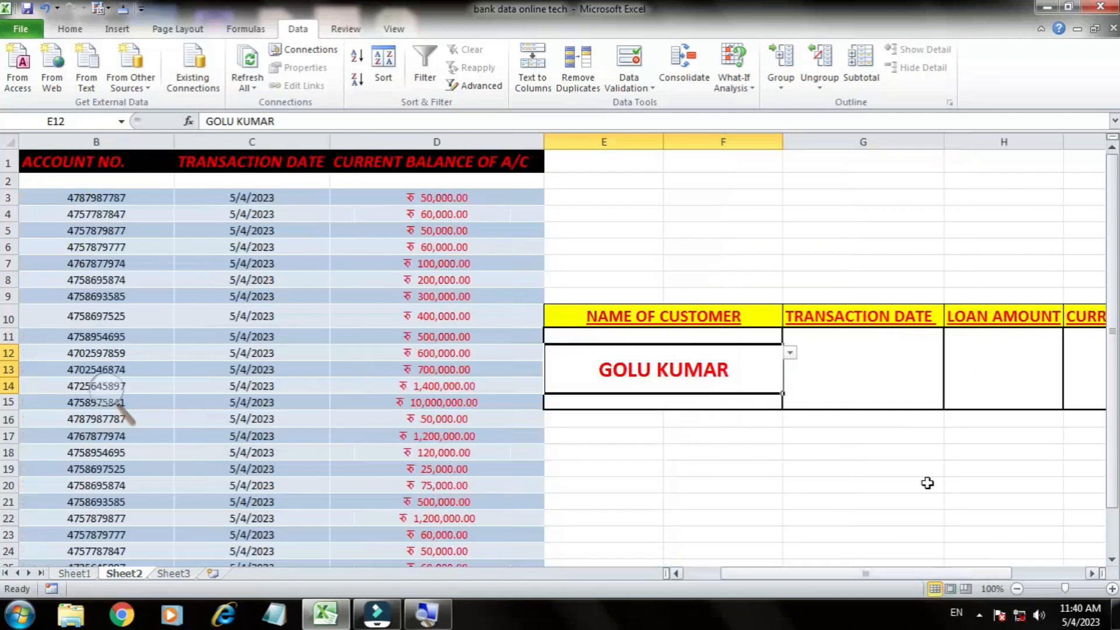
left_click(888, 369)
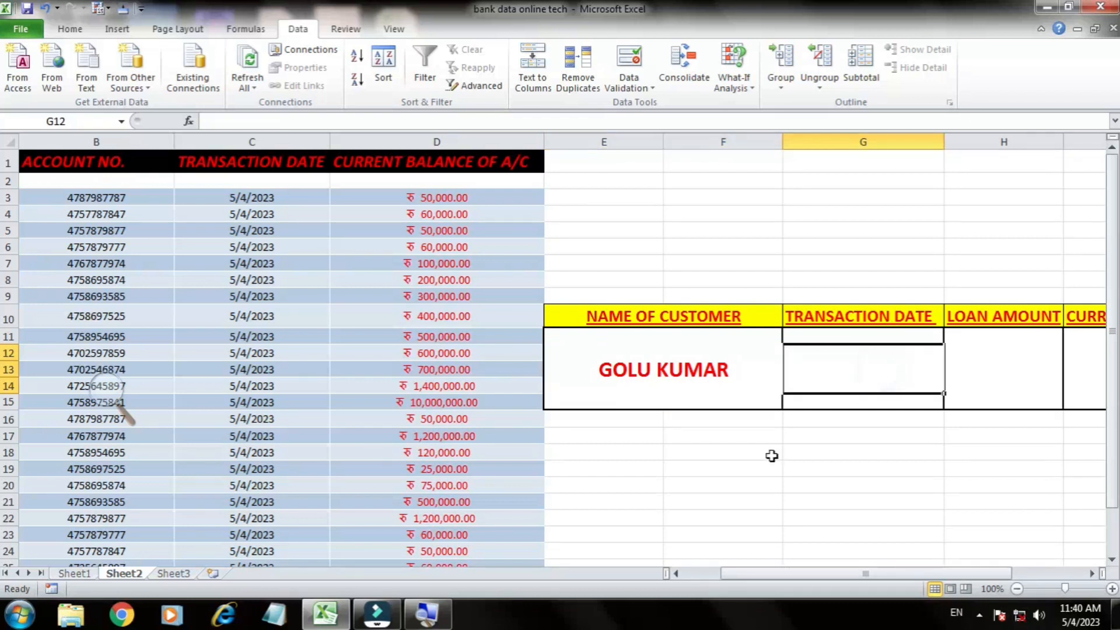
type("=")
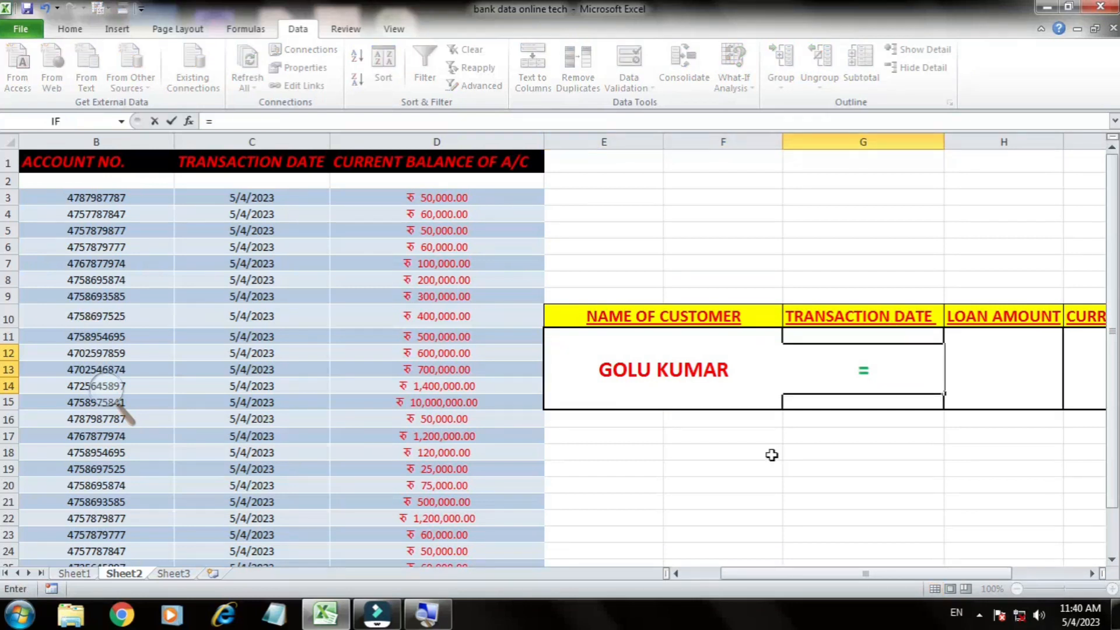
type("VLOOKUP")
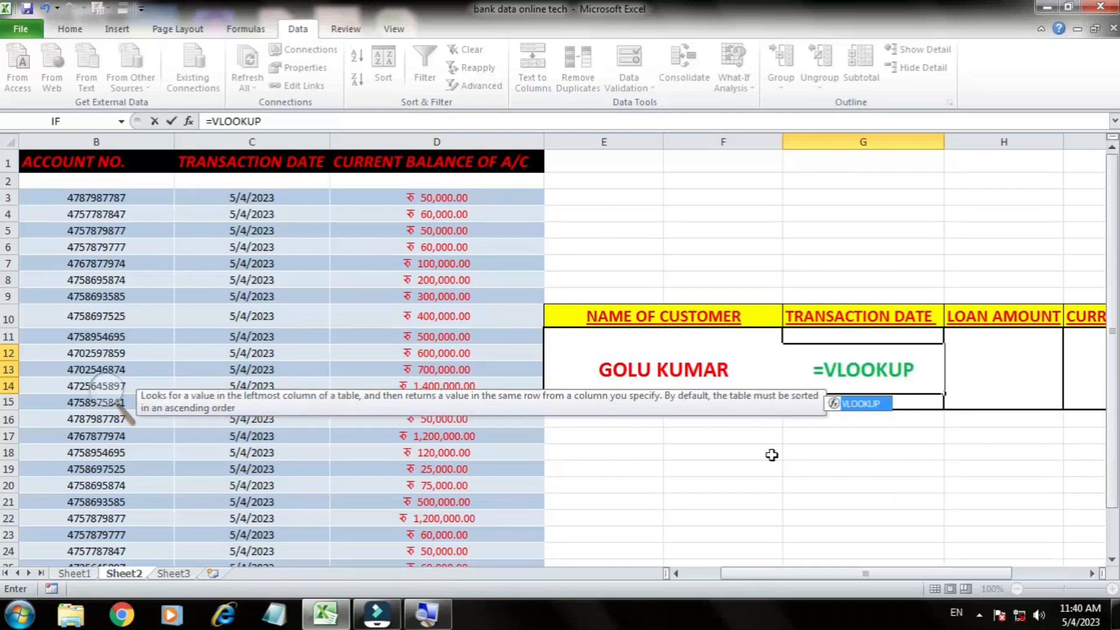
type("(")
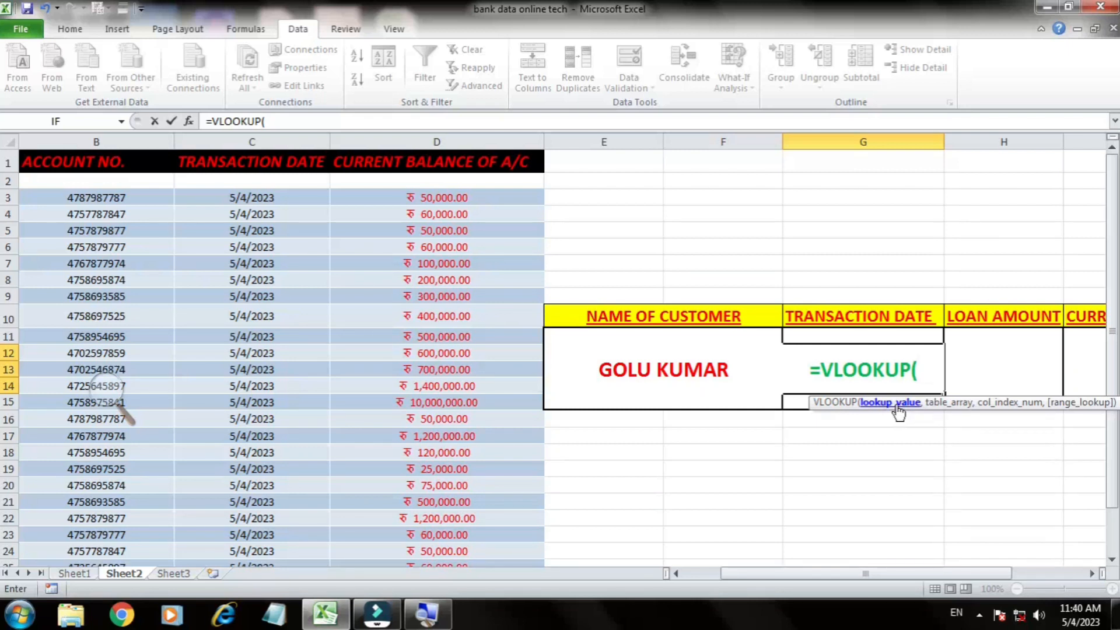
left_click(723, 377)
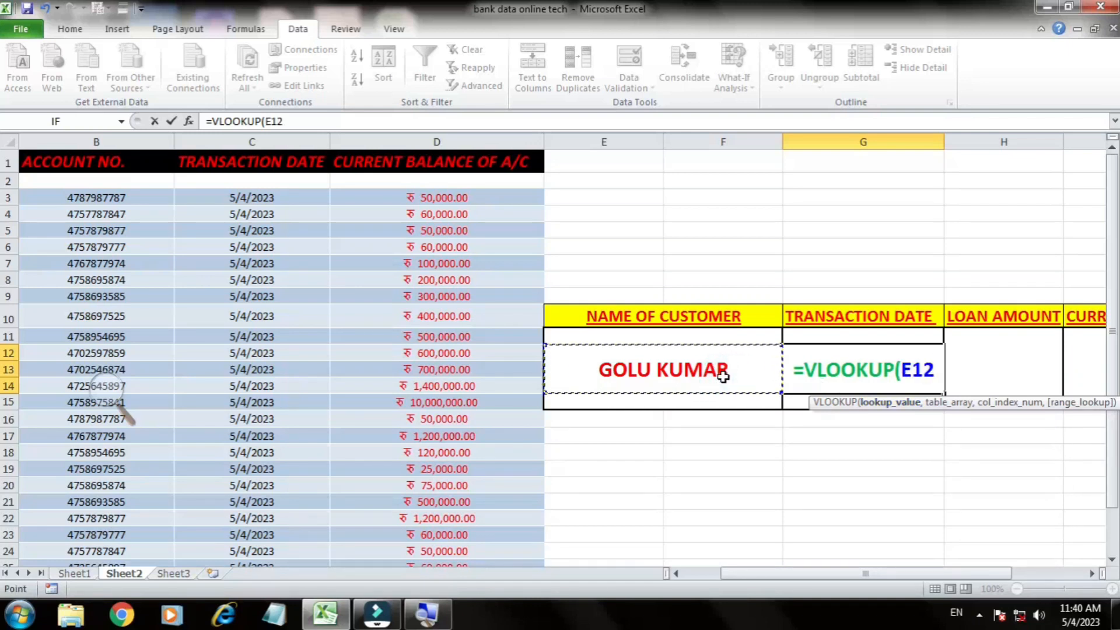
type(",")
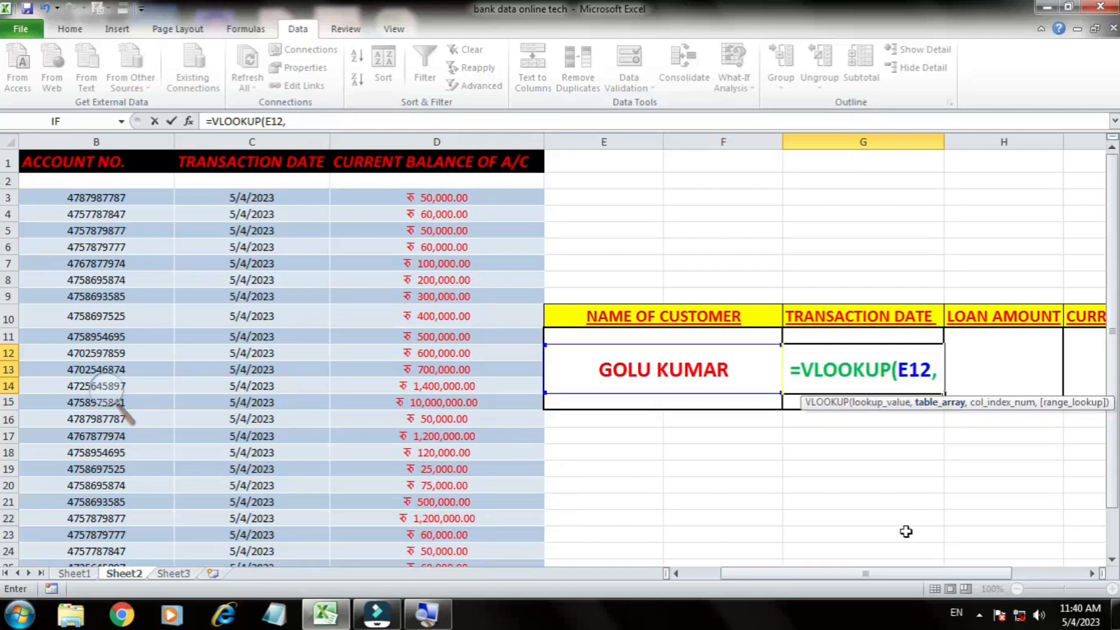
Step: Complete the G12 formula with the customer table Table13[#All], column index 3 and FALSE for an exact match
left_click_drag(879, 574, 790, 583)
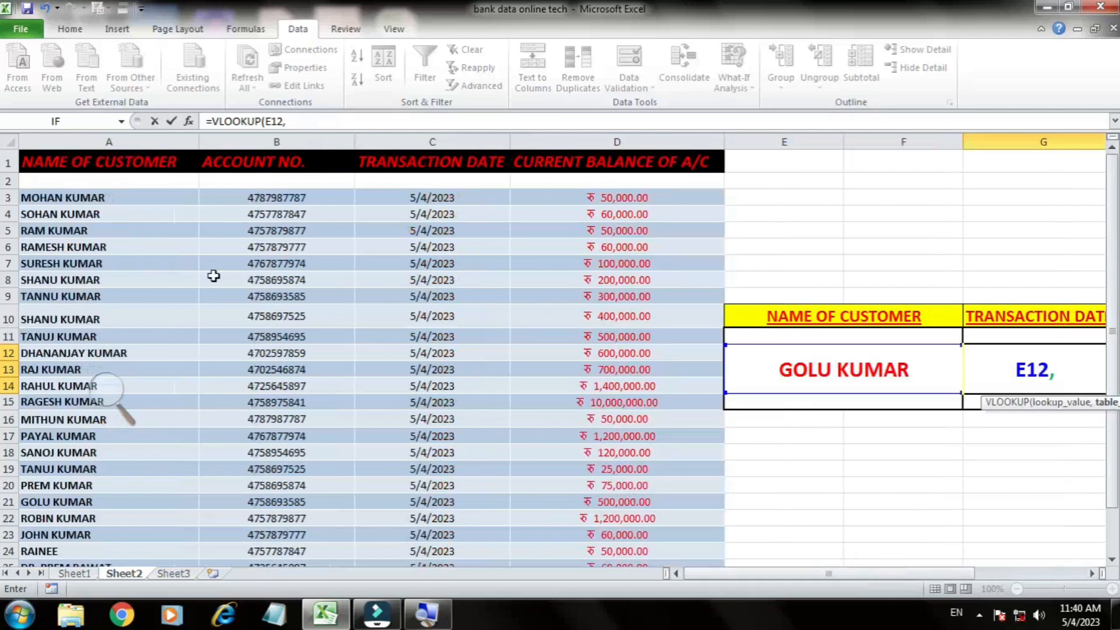
left_click_drag(124, 197, 714, 527)
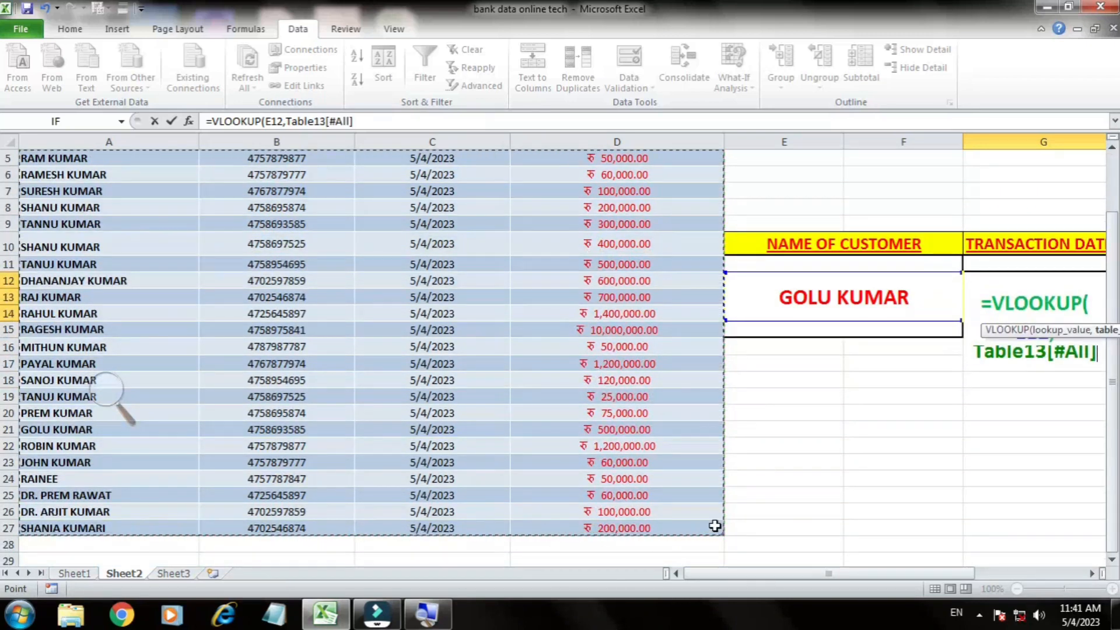
type(",")
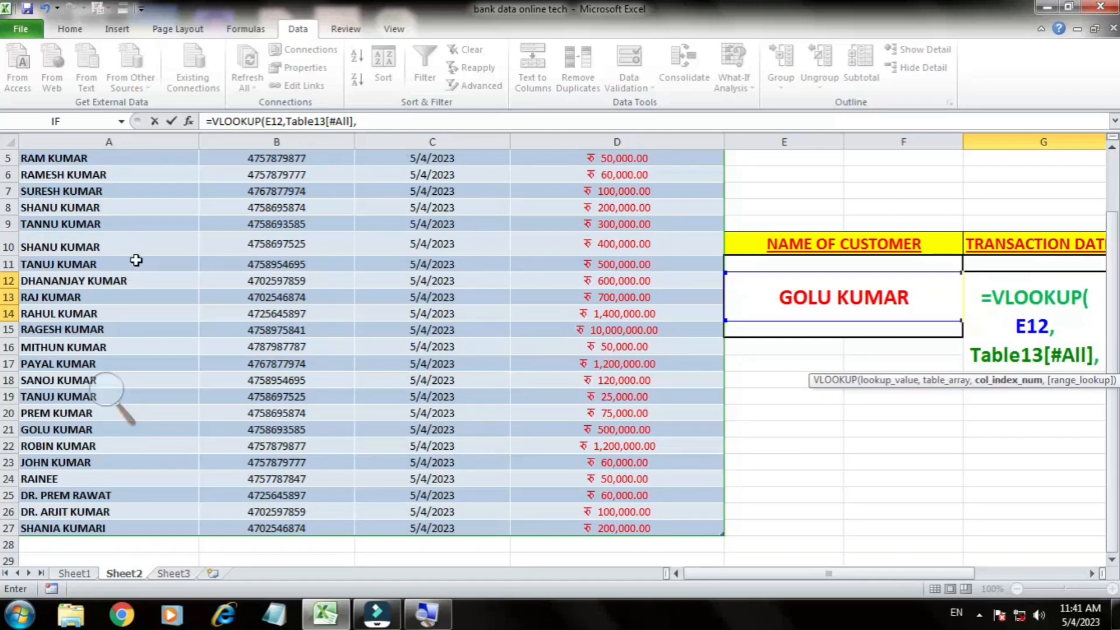
scroll(136, 260, "up", 2)
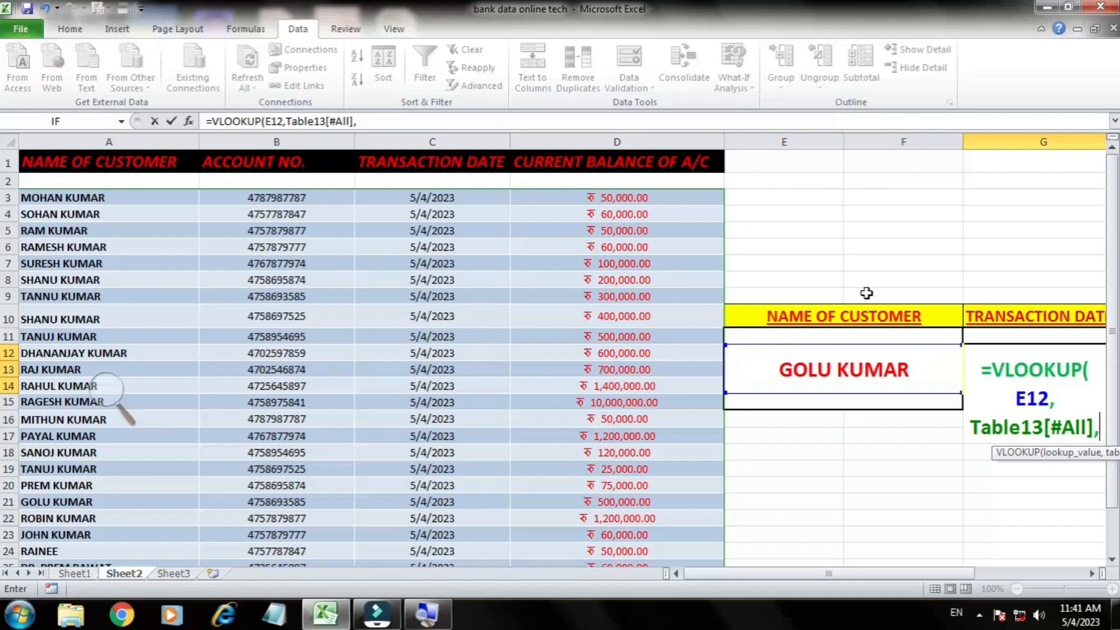
type("3")
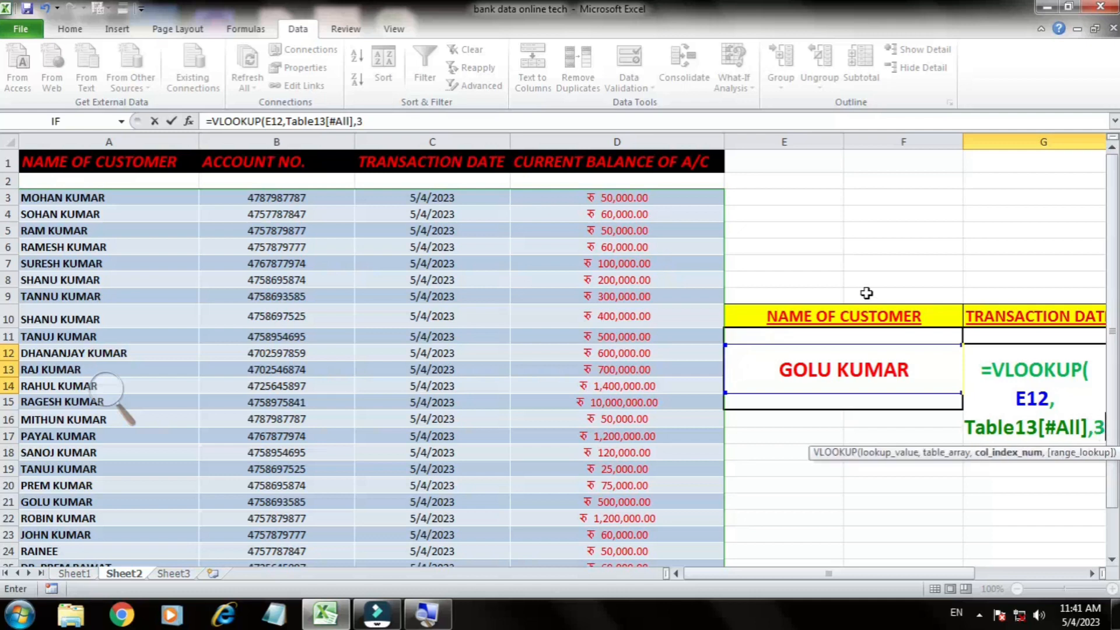
type(",")
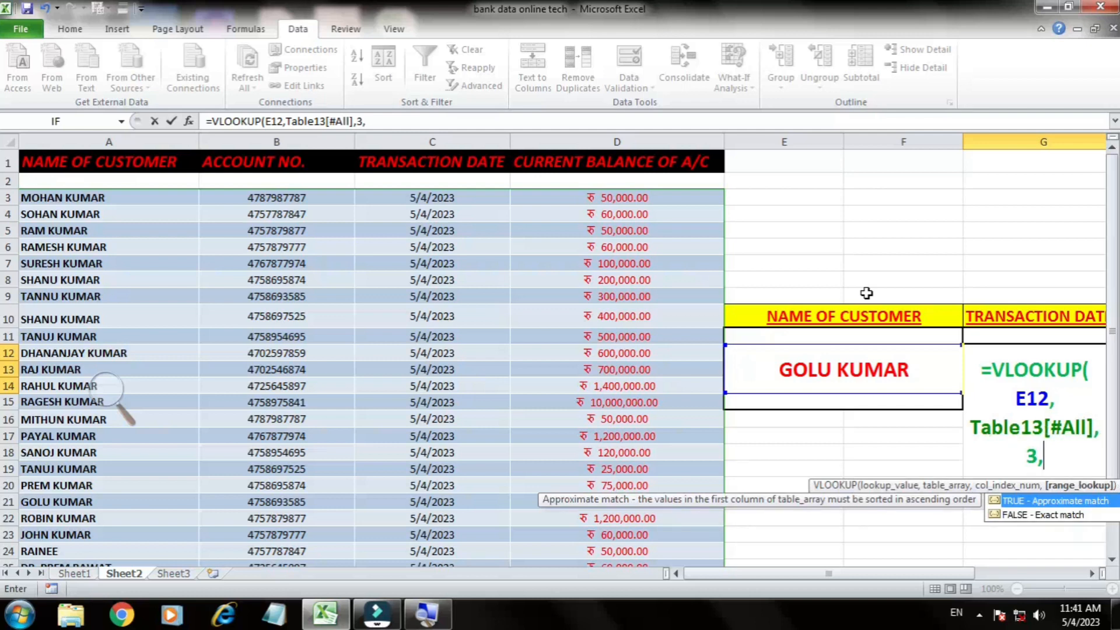
type("FALSE")
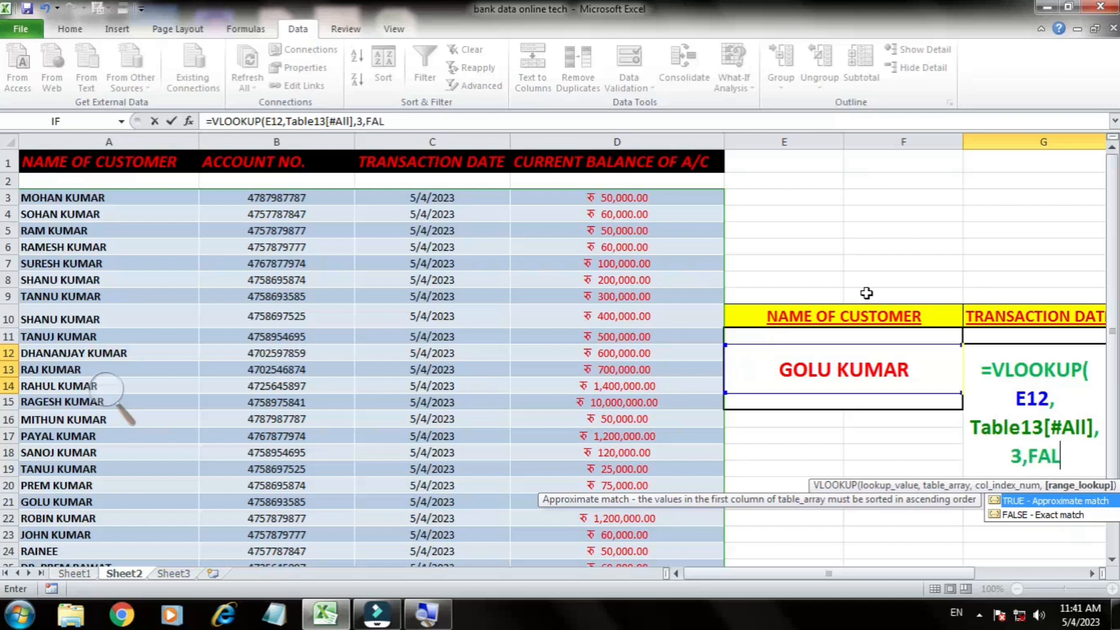
type(")")
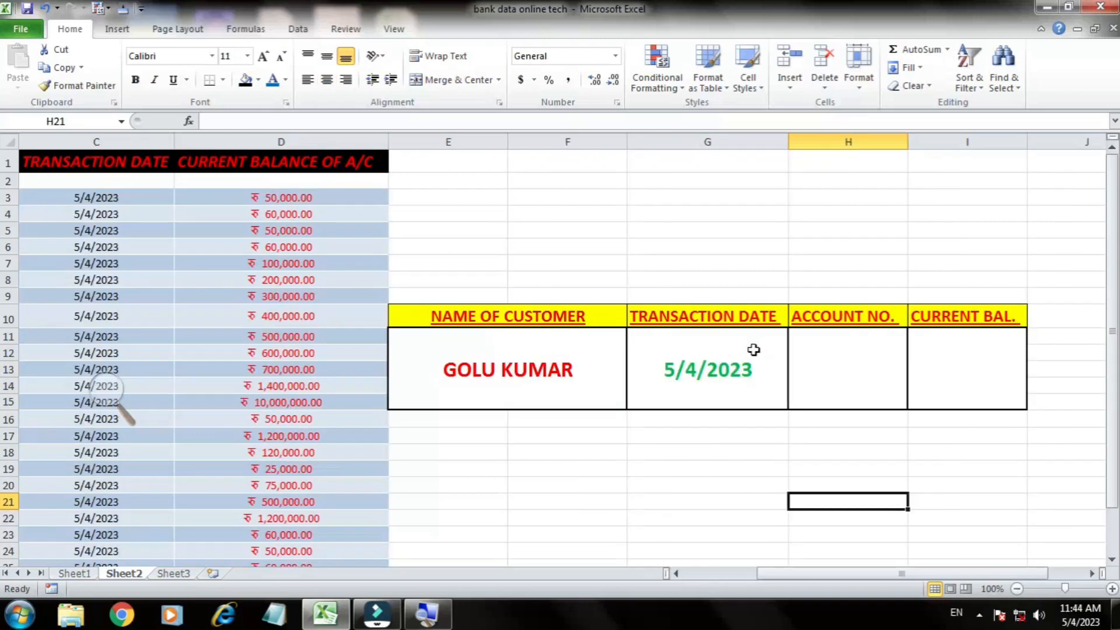
left_click(753, 350)
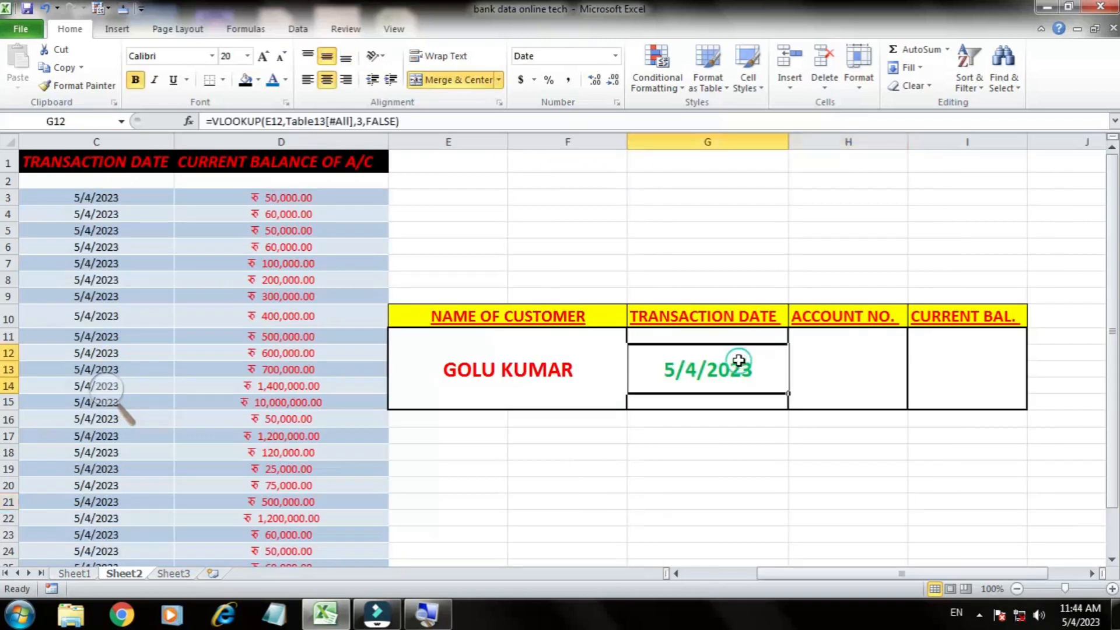
Step: Begin a VLOOKUP formula in H12 under ACCOUNT NO. with E12 as the lookup value
left_click(836, 371)
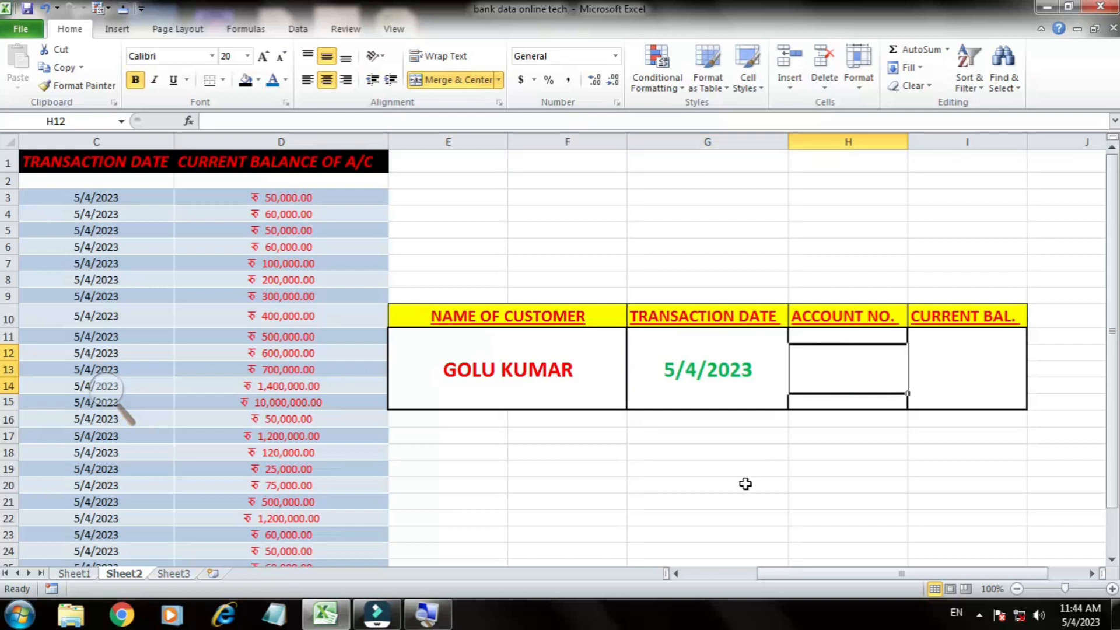
type("=")
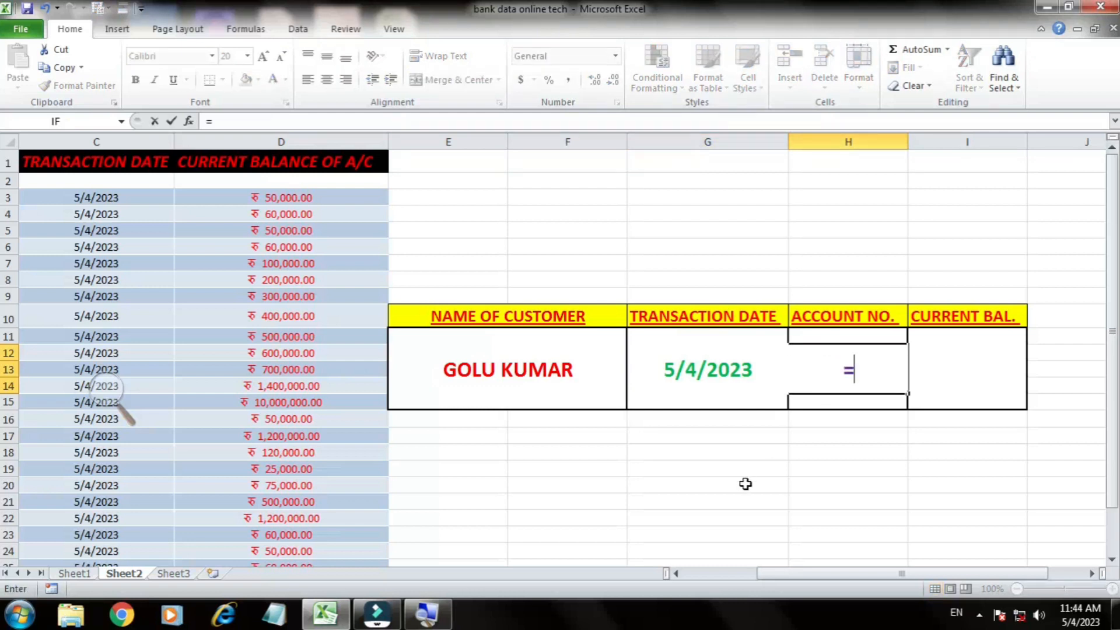
type("VLOOKUP")
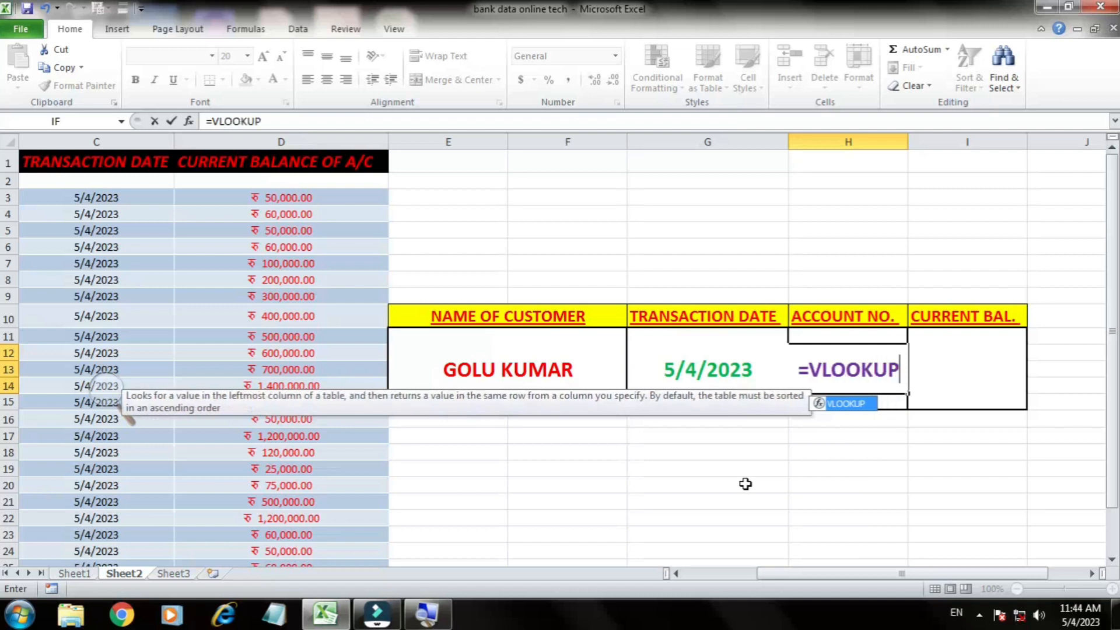
type("(")
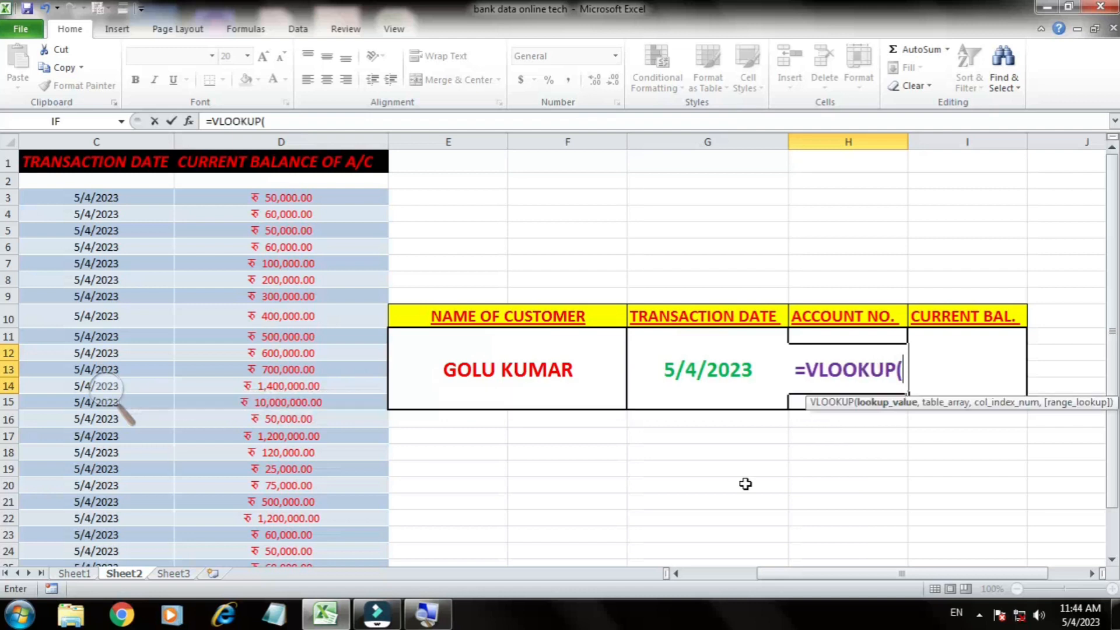
left_click(547, 374)
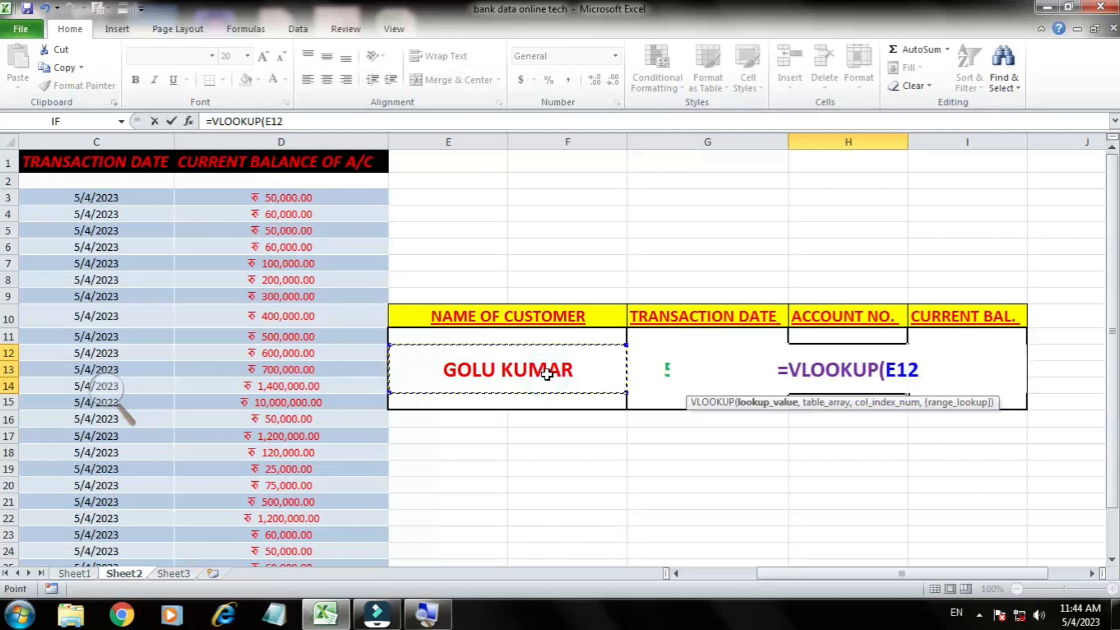
type(",")
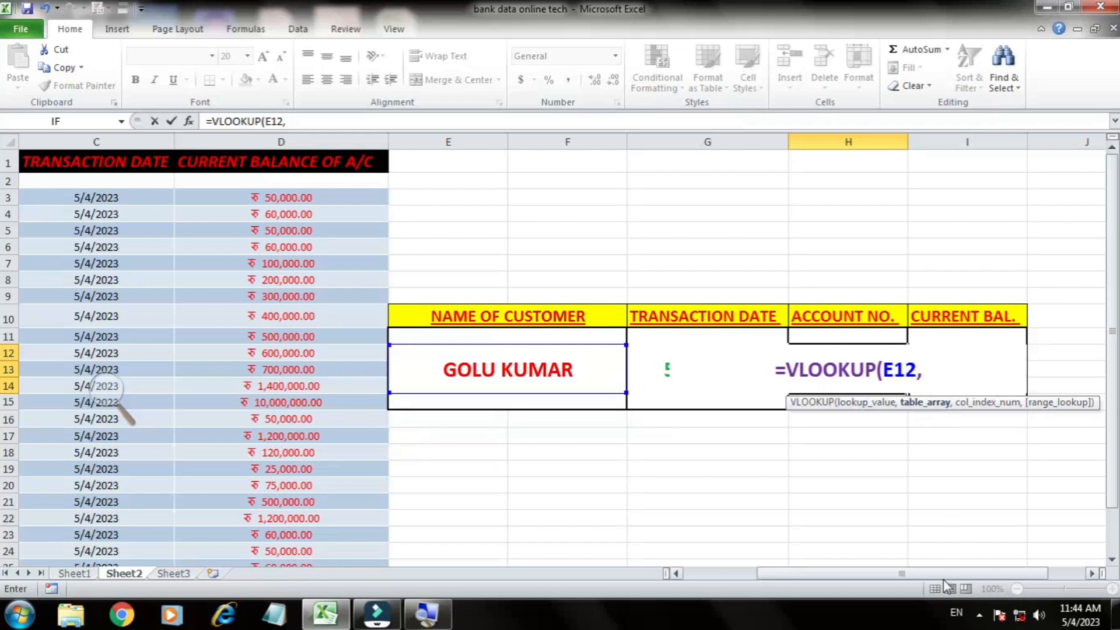
Step: Set the H12 formula's table array to the whole customer table, Table13[#All]
left_click_drag(933, 574, 848, 577)
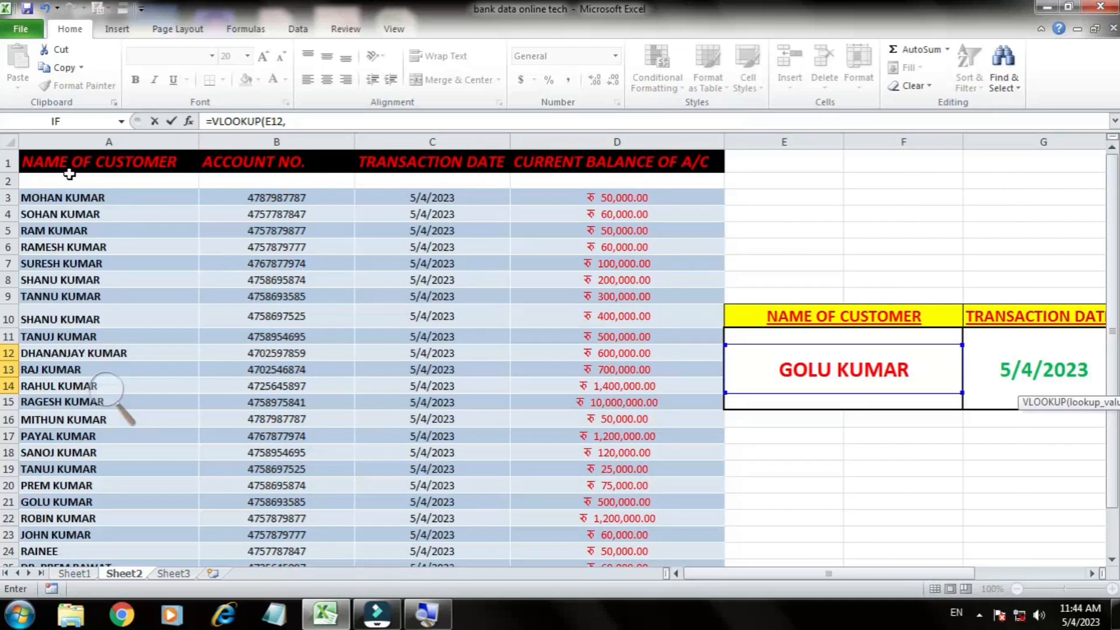
left_click_drag(49, 196, 590, 528)
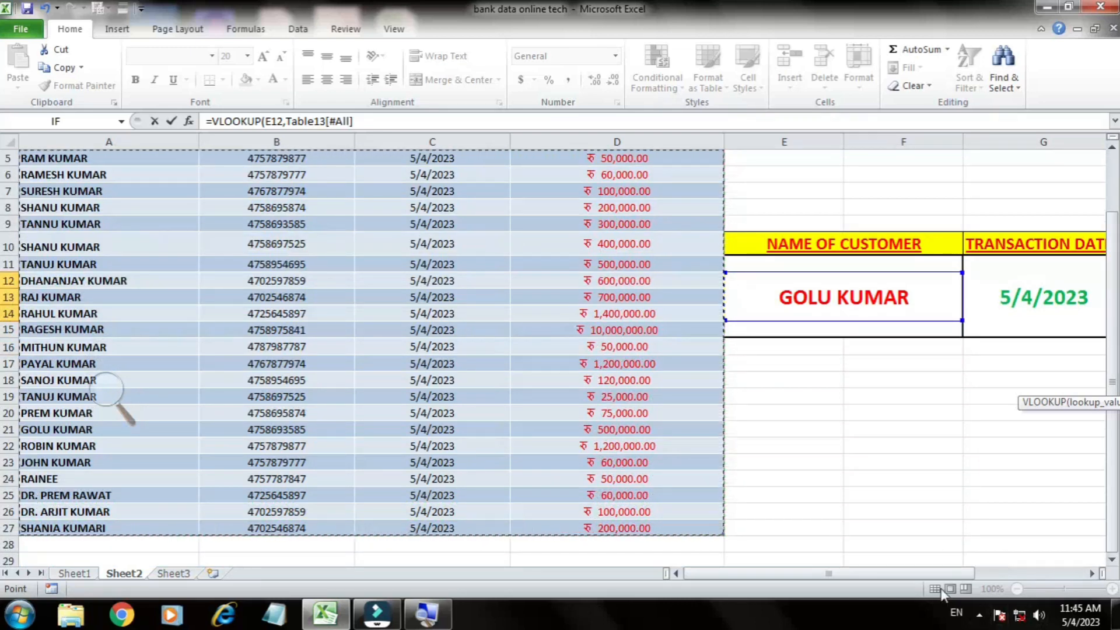
left_click_drag(943, 574, 1015, 576)
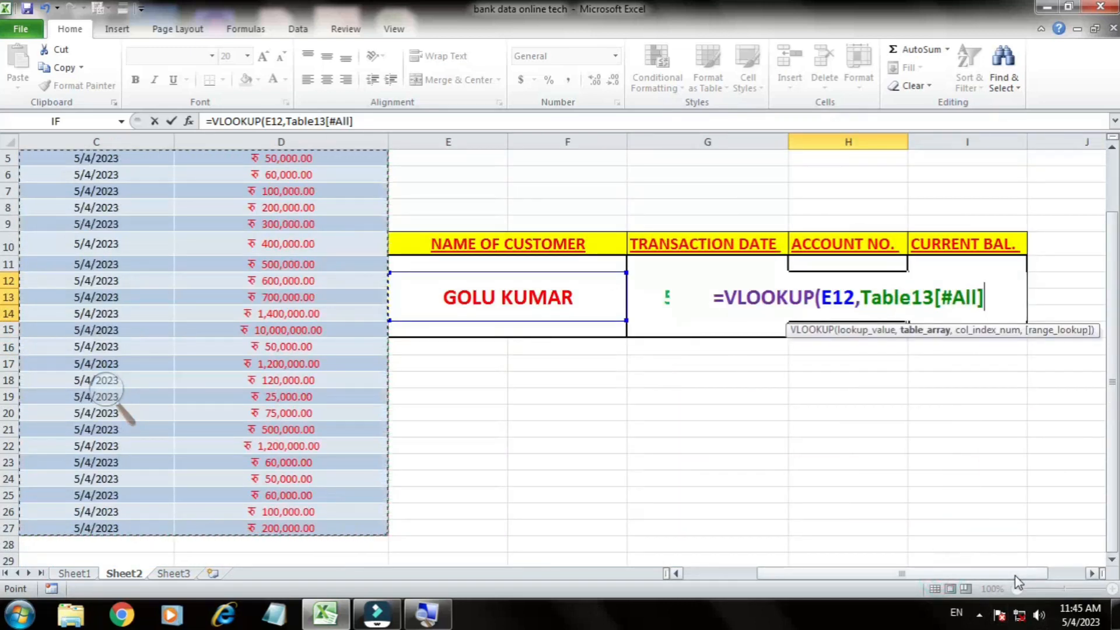
type(",")
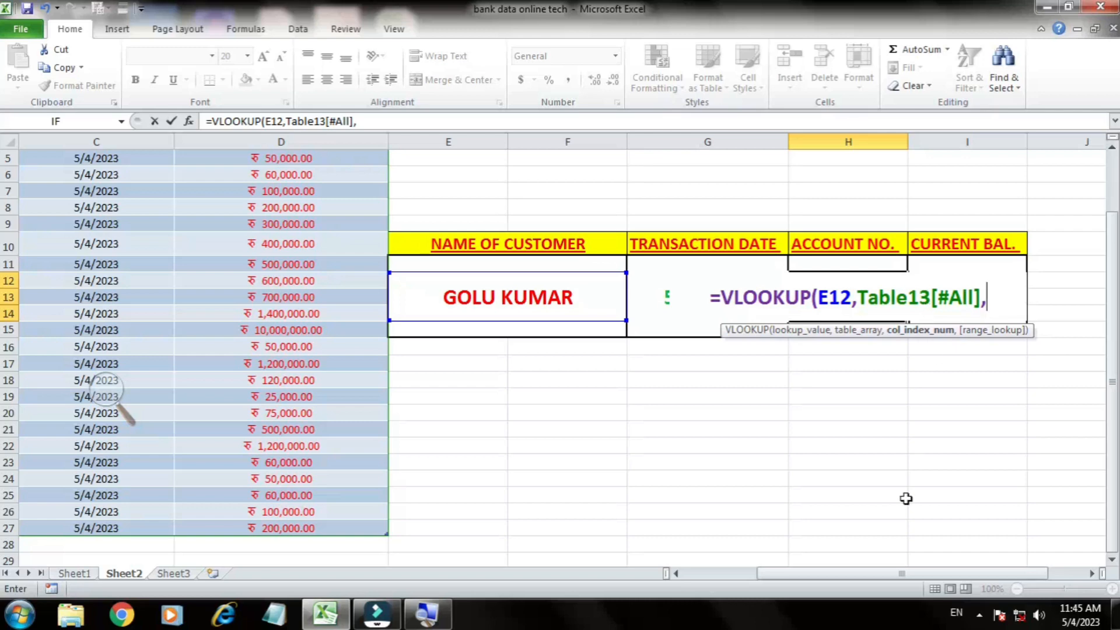
Step: Complete the H12 formula with column index 2 and FALSE for an exact match, and autofit column H's width
left_click_drag(896, 573, 829, 573)
scroll(442, 396, "up", 2)
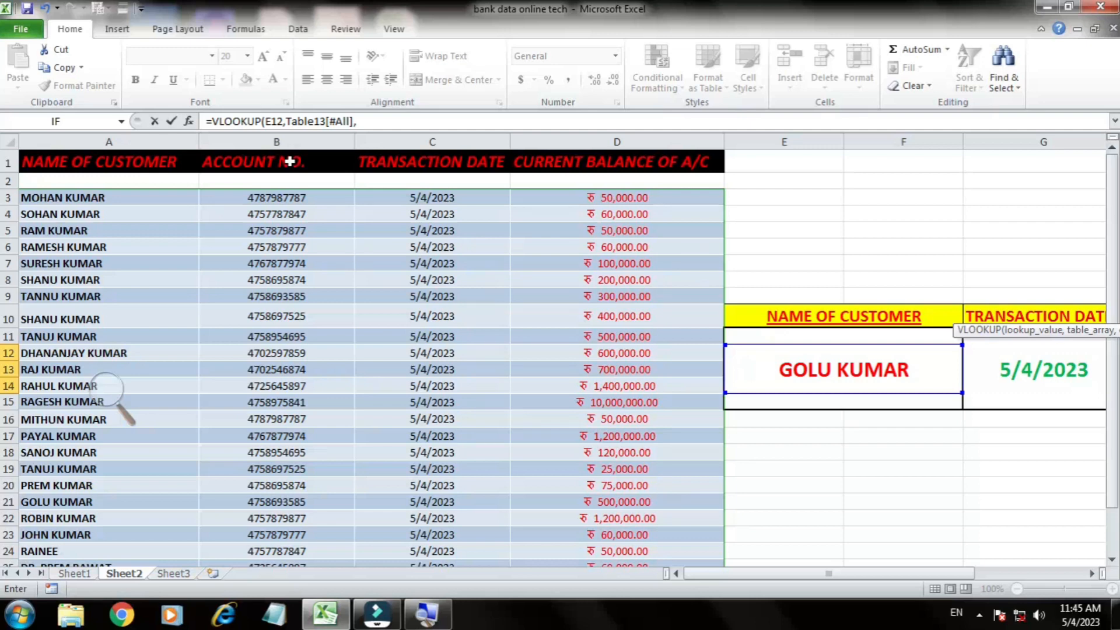
left_click_drag(762, 581, 836, 584)
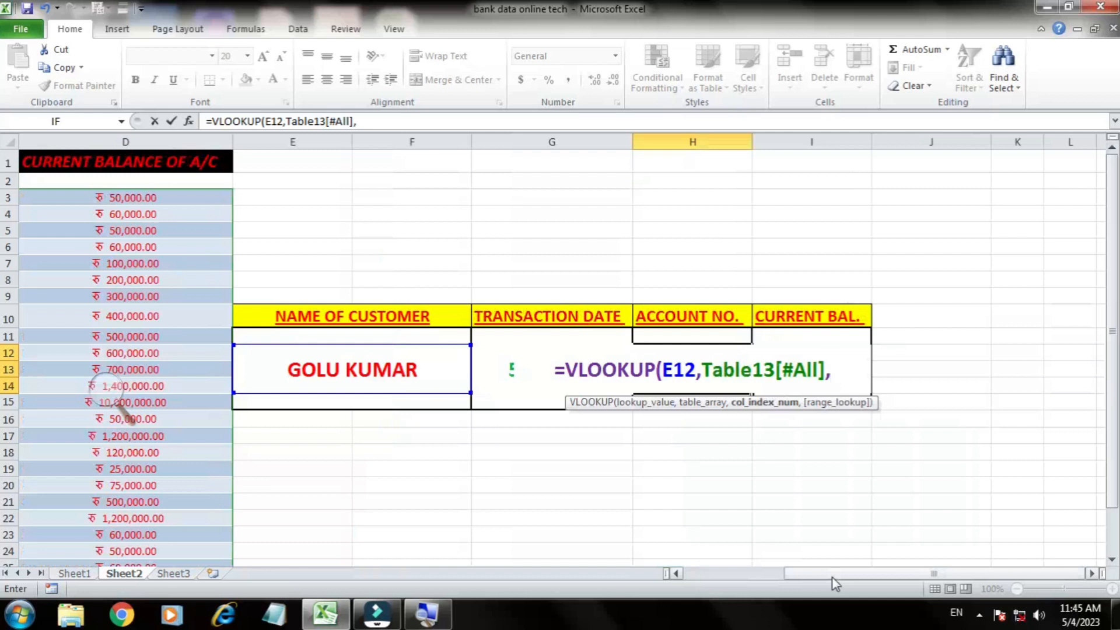
type("2,")
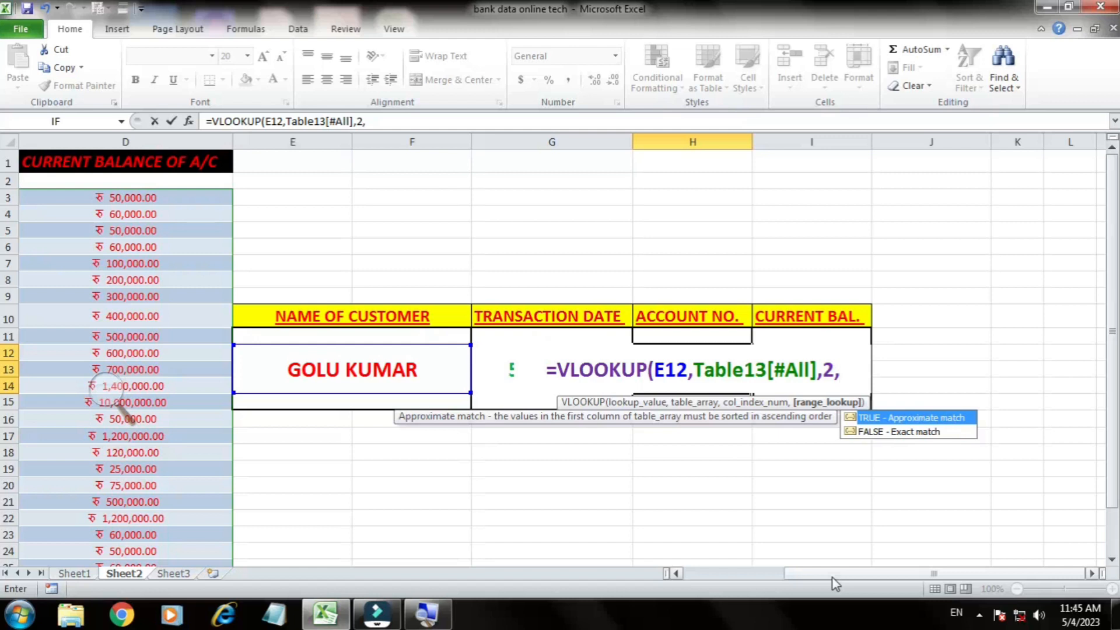
type("FALSE)")
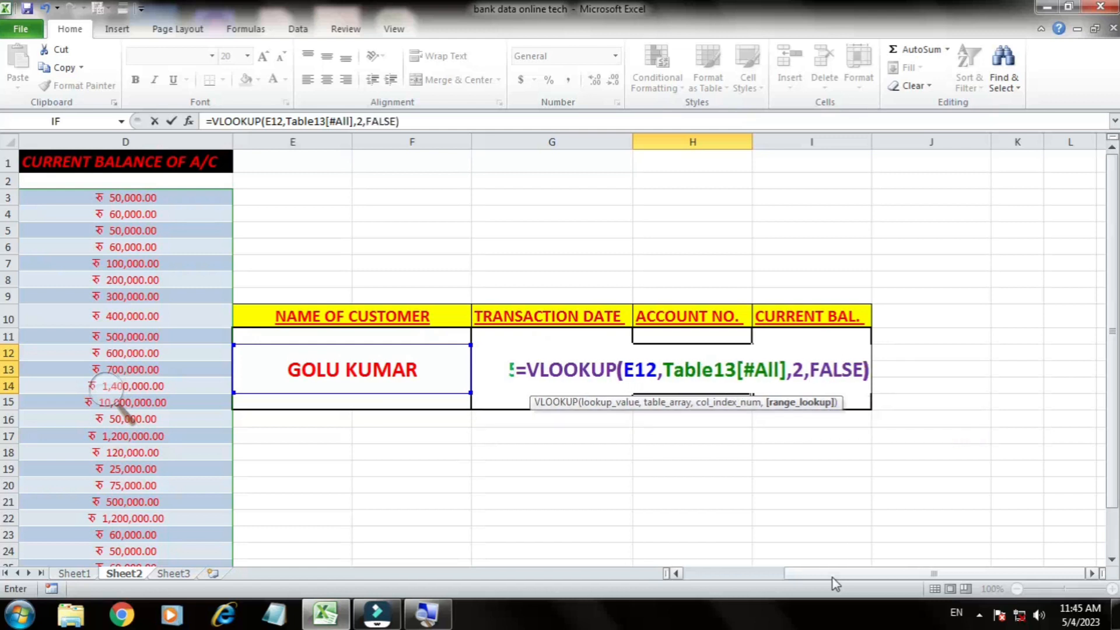
key("Return")
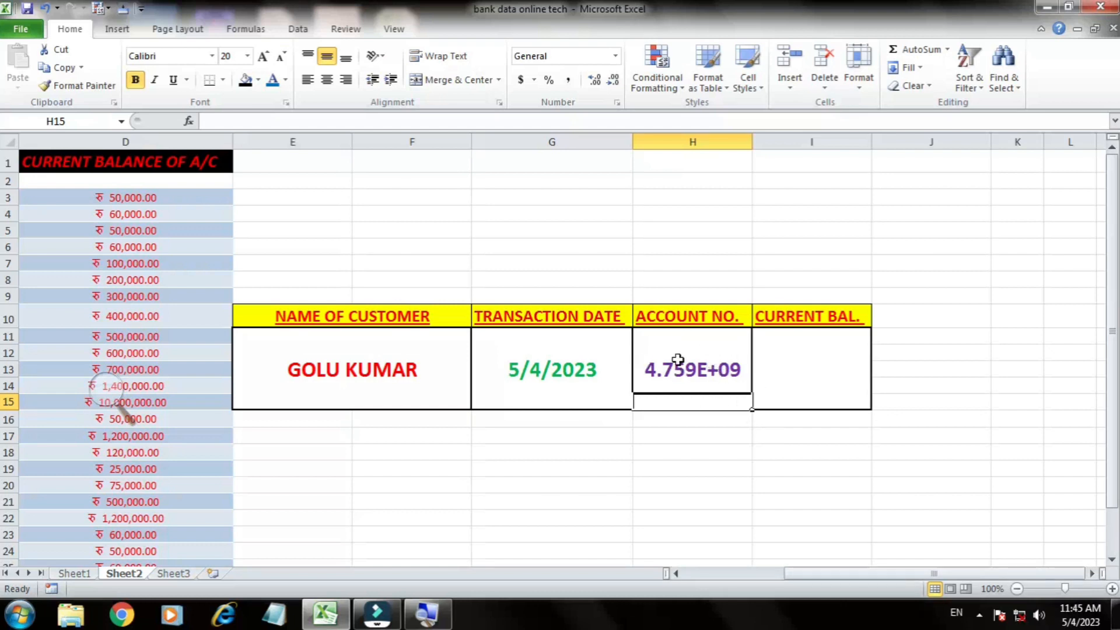
double_click(753, 144)
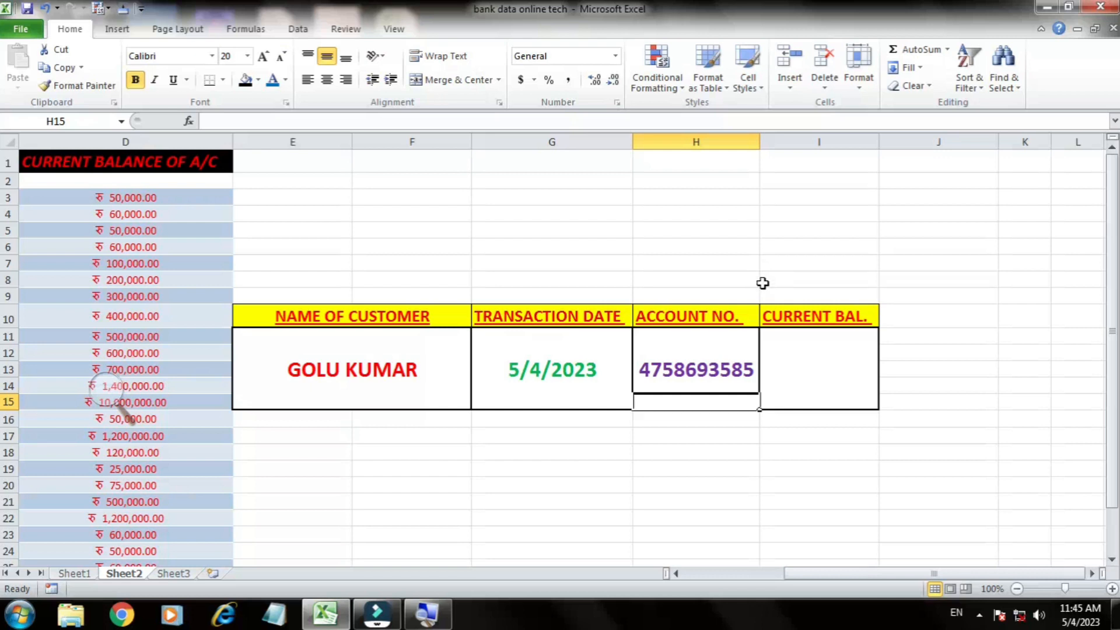
Step: Begin a VLOOKUP formula in I12 under CURRENT BAL. with E12 as the lookup value
left_click(790, 372)
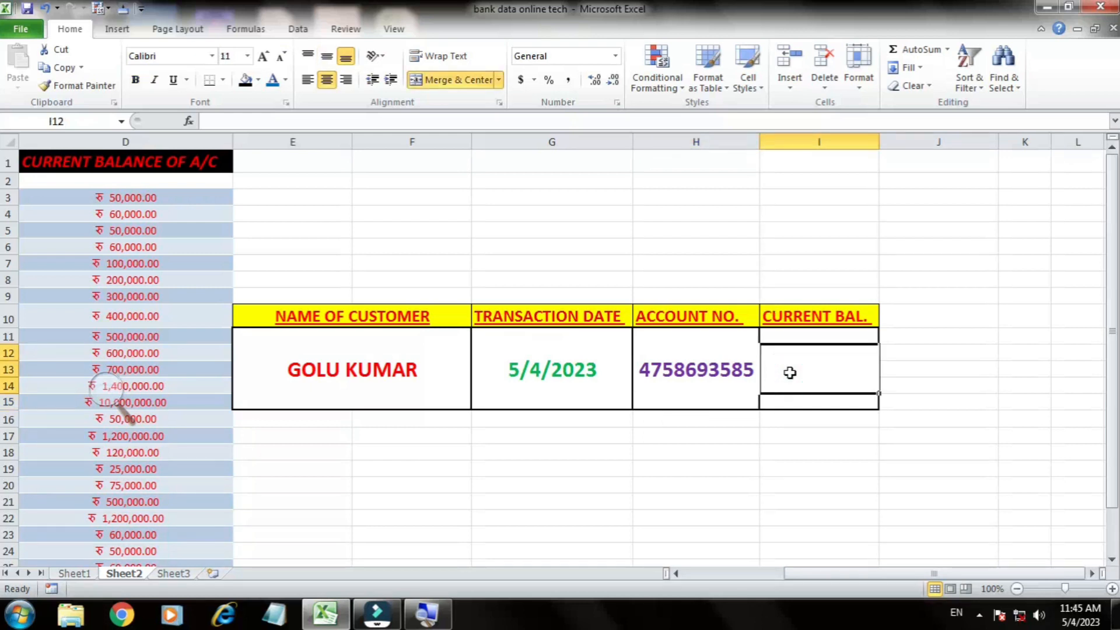
double_click(832, 383)
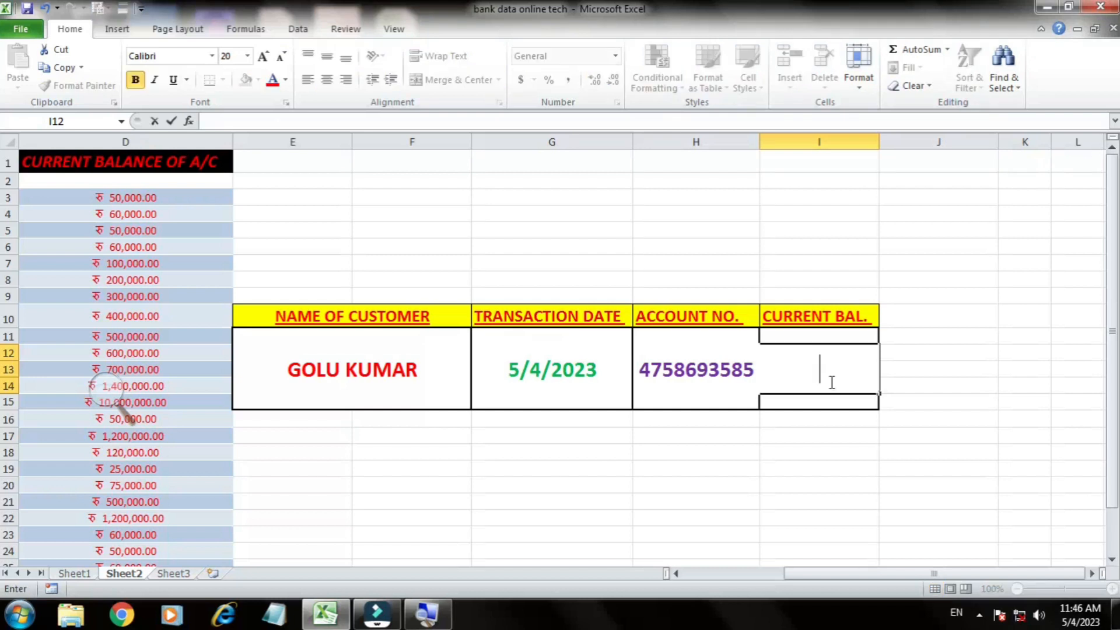
type("=")
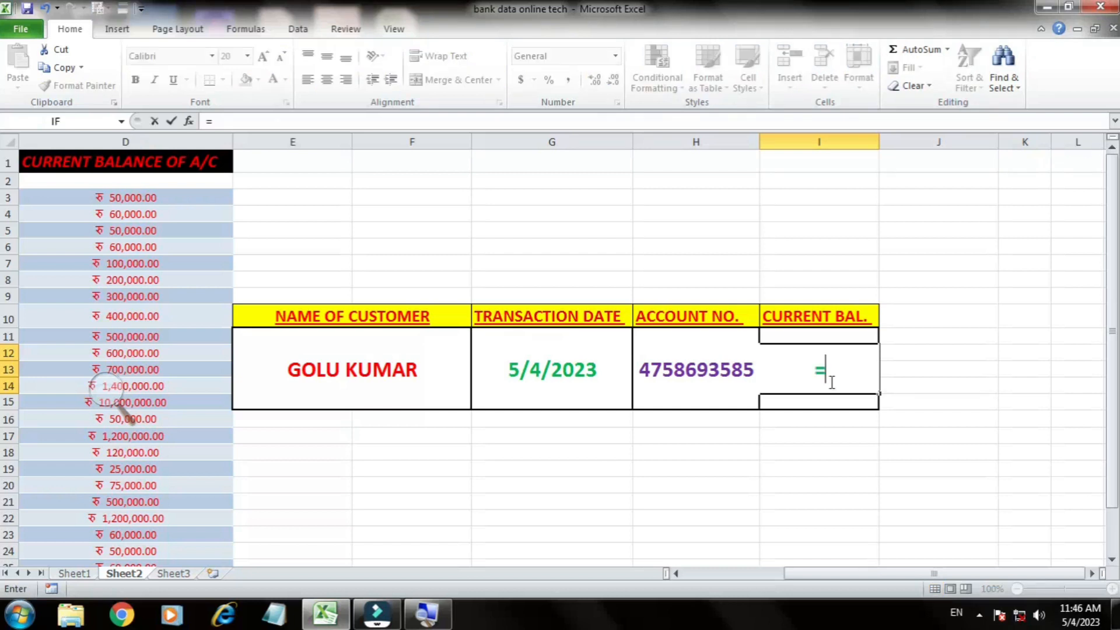
type("VLOOKUP(")
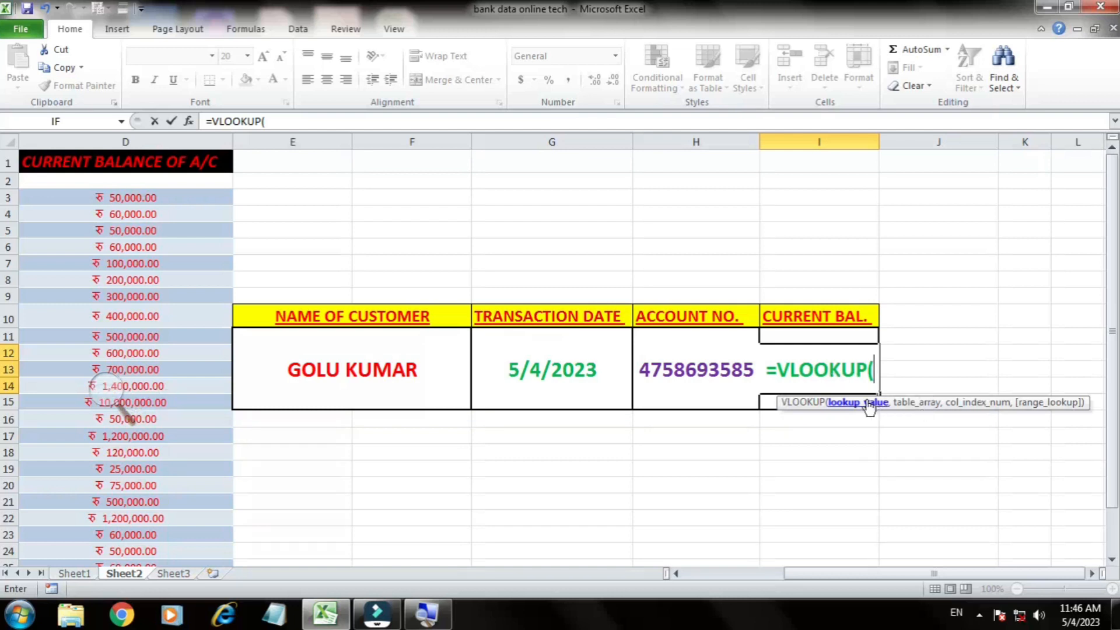
left_click(368, 380)
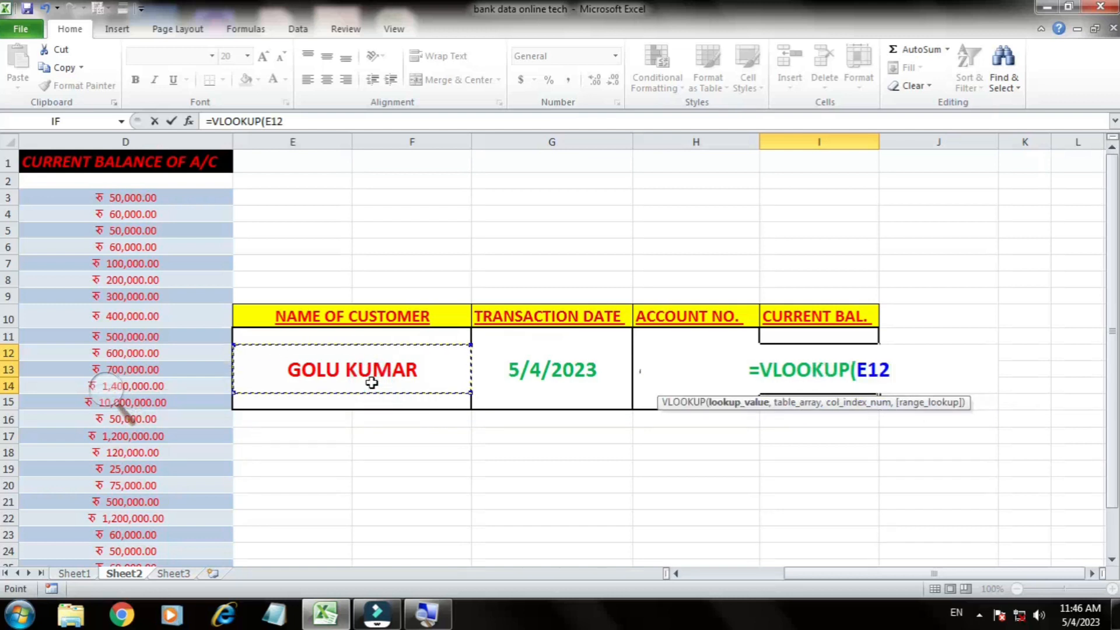
type(",")
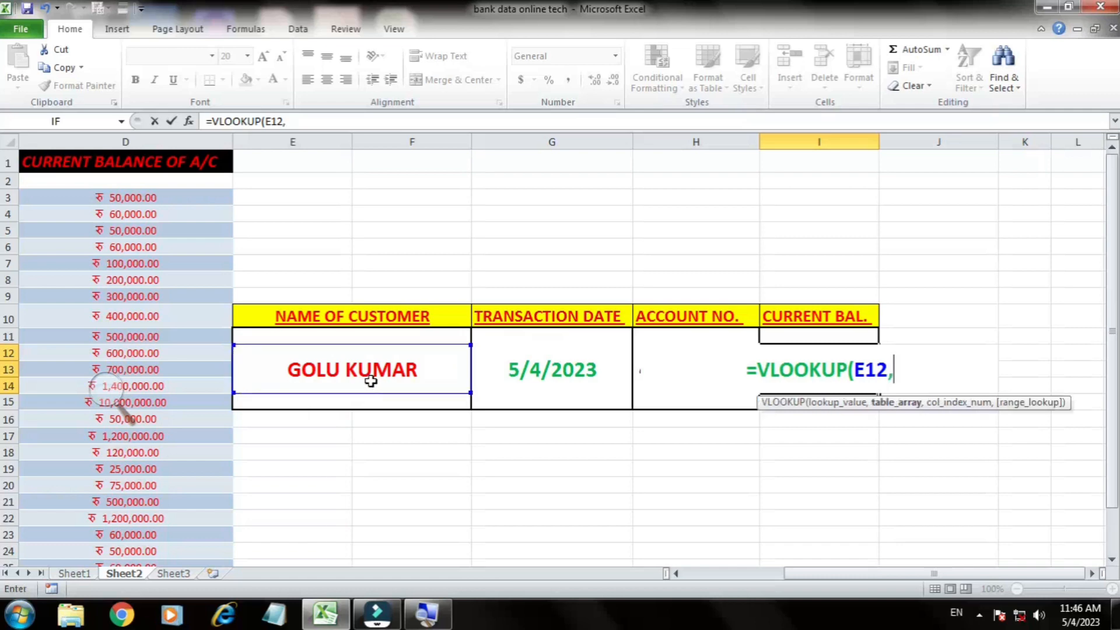
Step: Set the I12 formula's table array to the full customer table through row 27, Table13[#All]
left_click(808, 575)
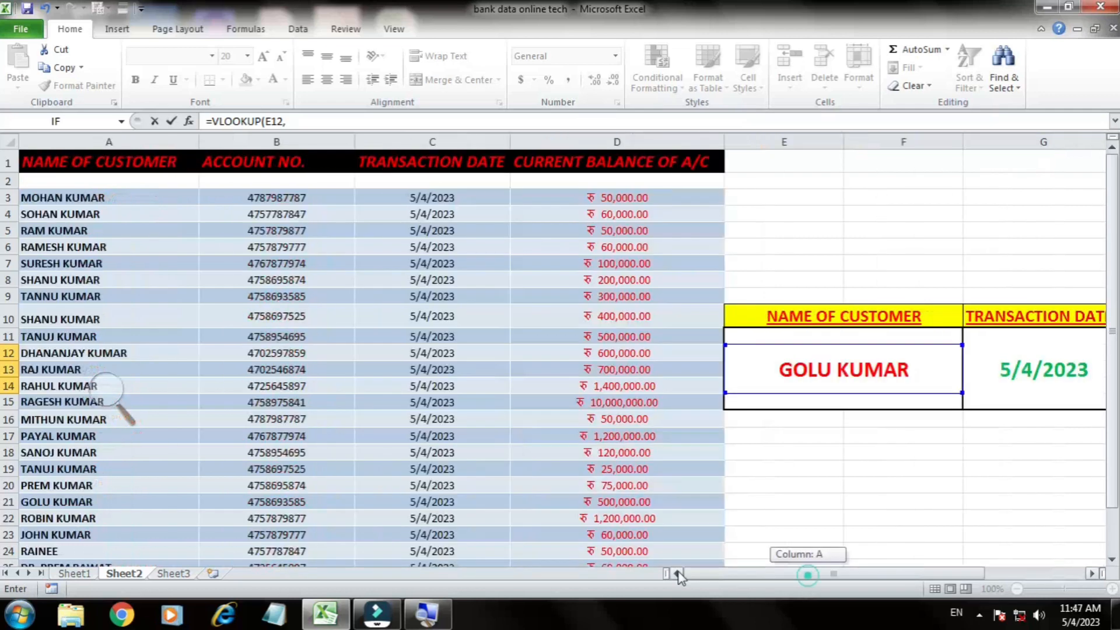
left_click(42, 196)
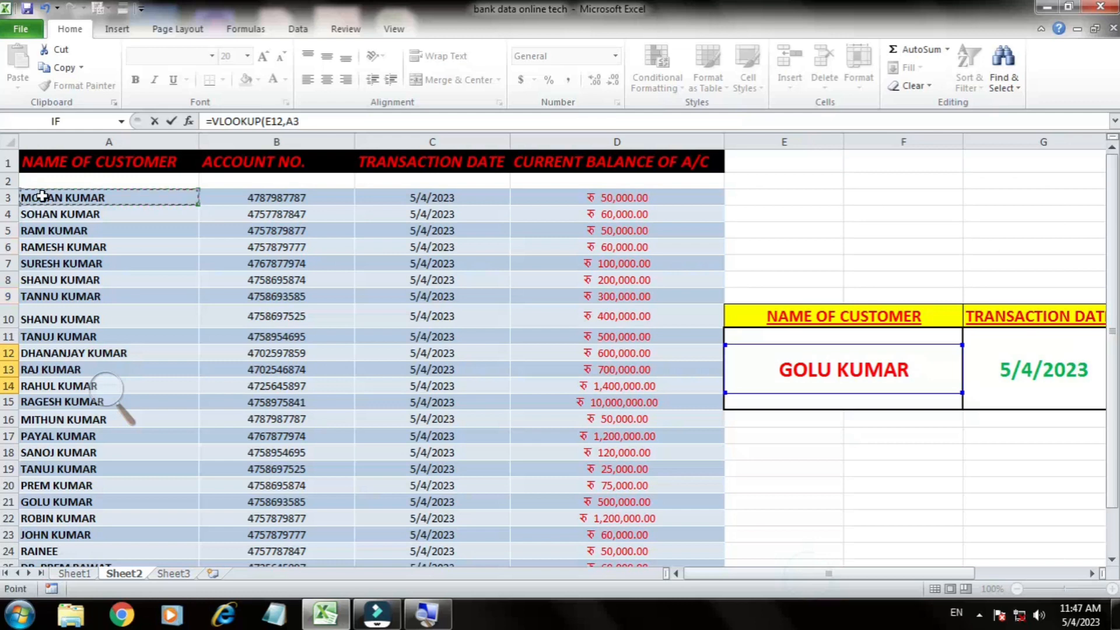
left_click_drag(42, 196, 591, 516)
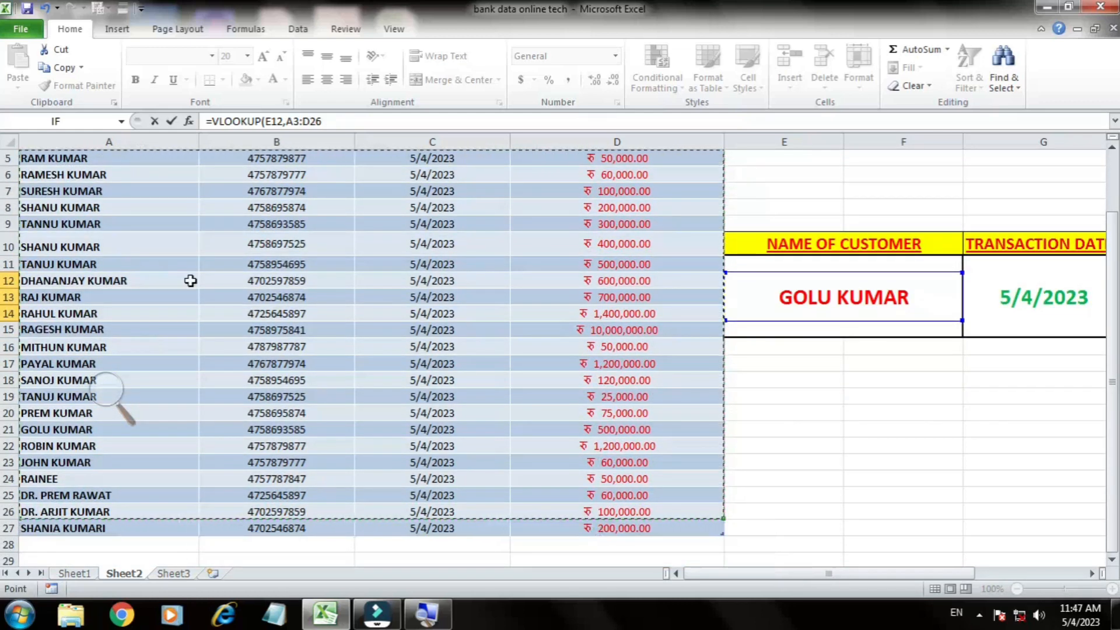
scroll(196, 294, "up", 2)
left_click(37, 196)
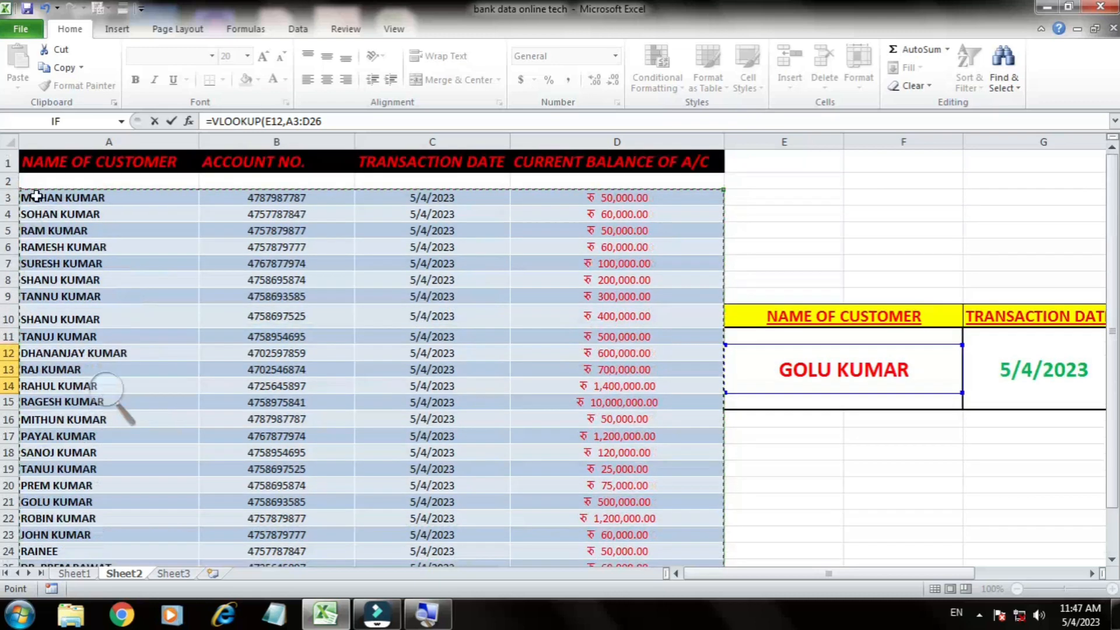
left_click_drag(37, 196, 618, 530)
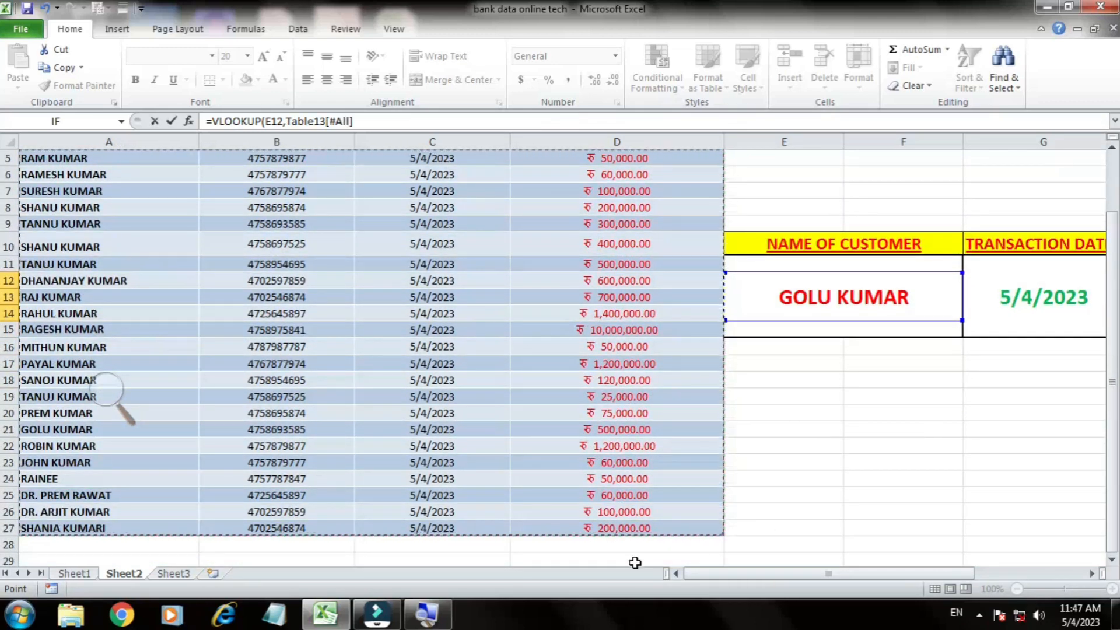
type(",")
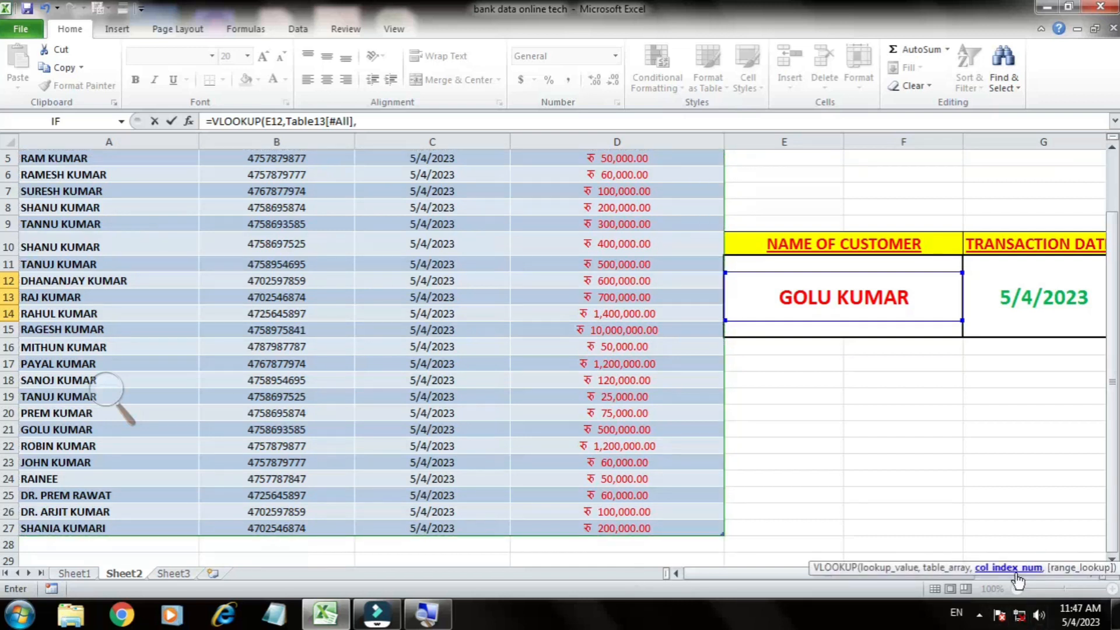
Step: Complete the I12 formula with column index 4 and FALSE for an exact match
left_click_drag(799, 575, 867, 594)
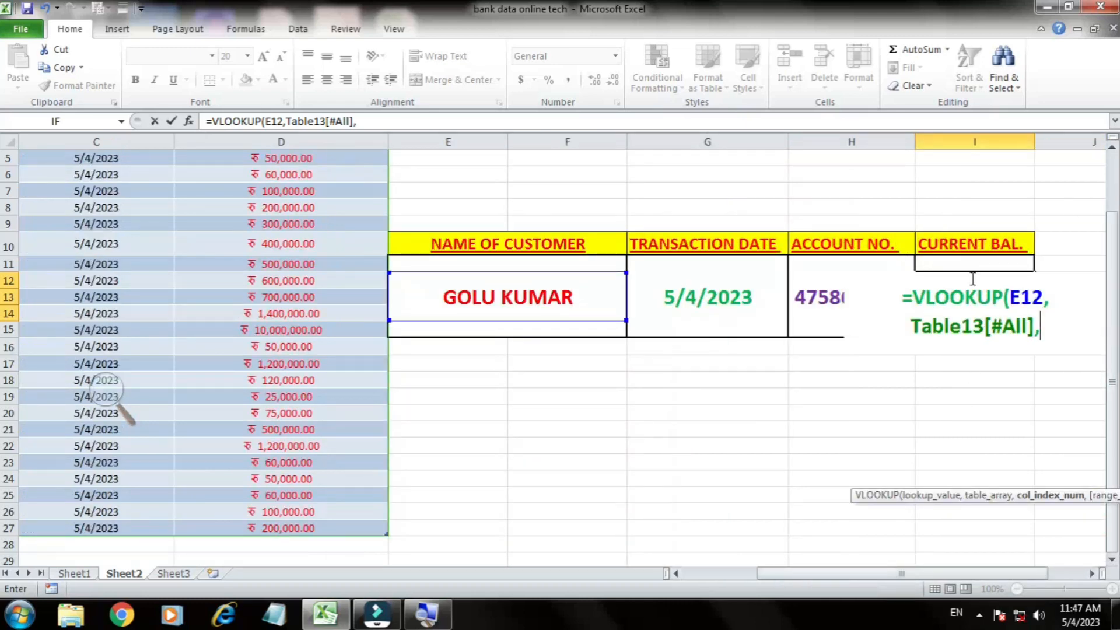
left_click_drag(817, 586, 747, 580)
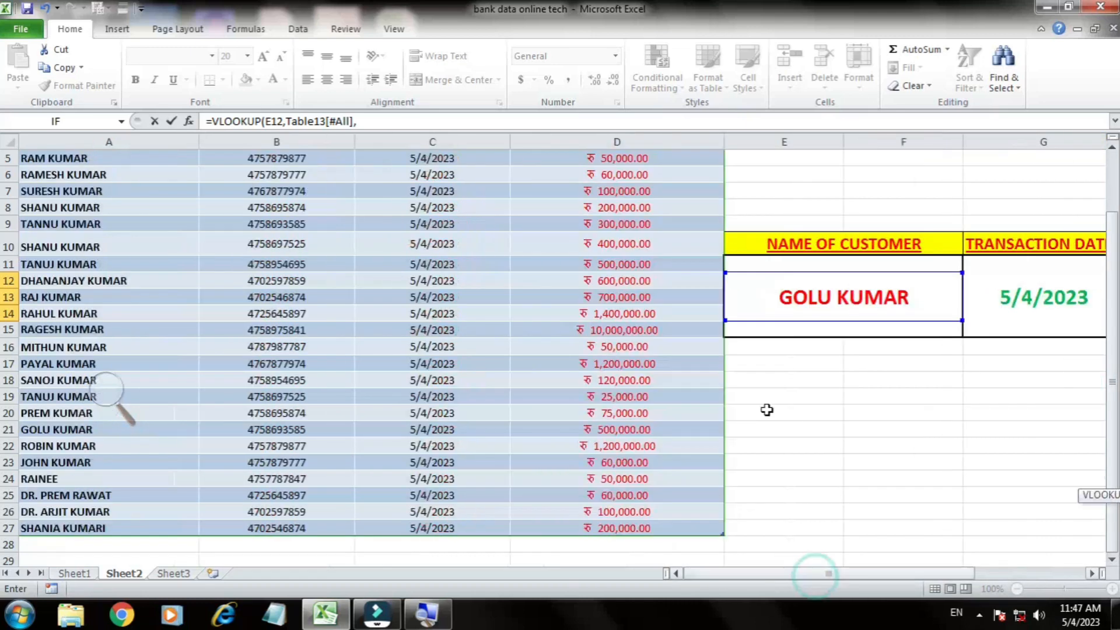
scroll(767, 410, "up", 2)
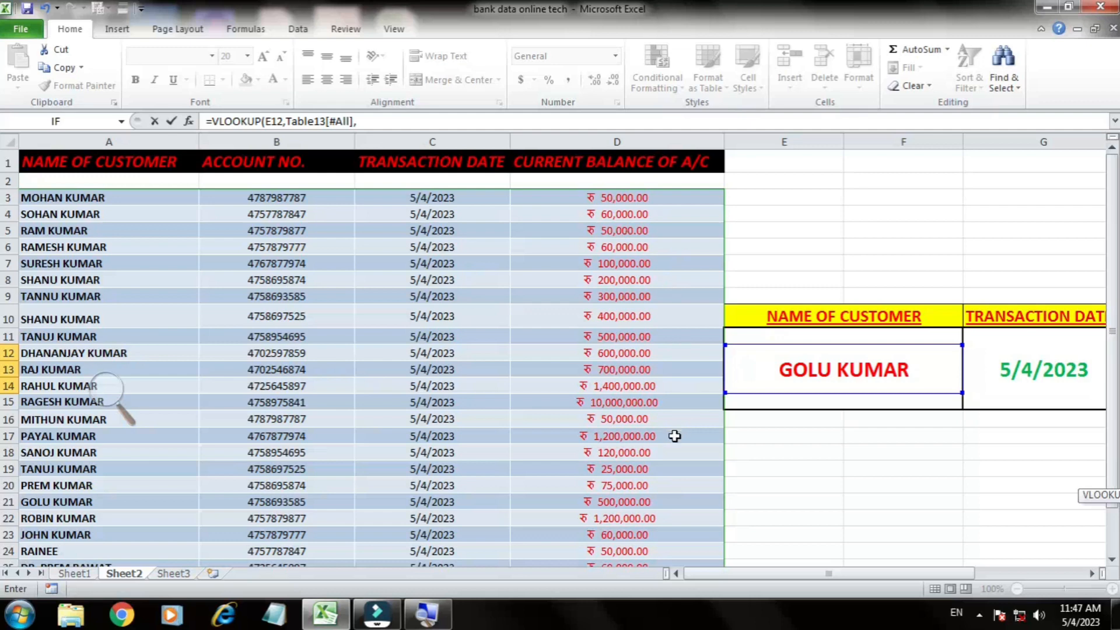
left_click_drag(757, 574, 856, 575)
type("4")
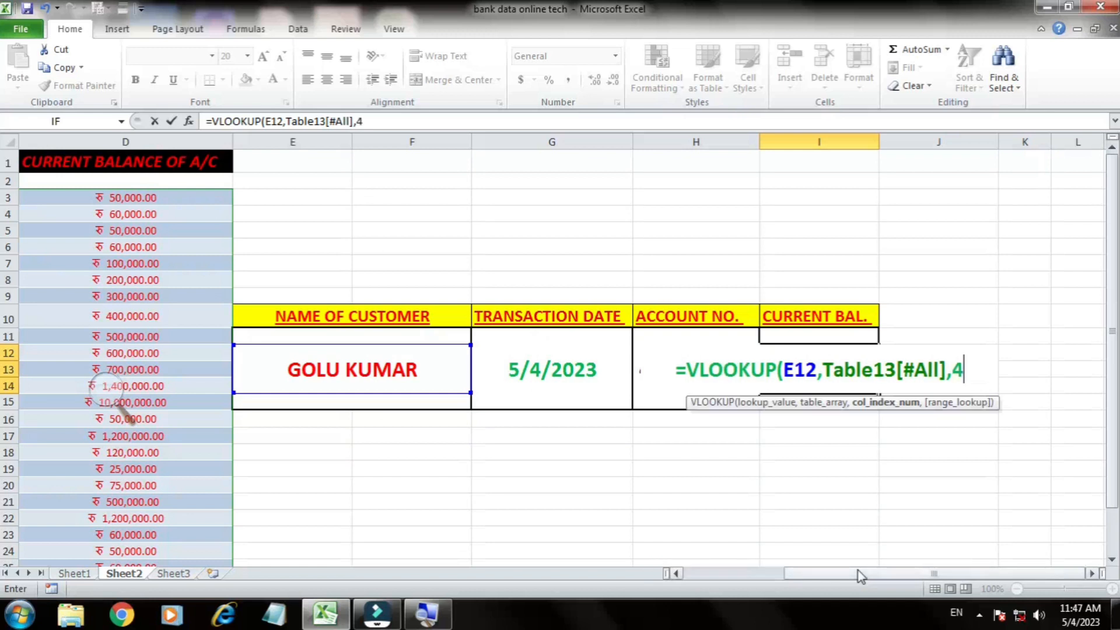
type(",")
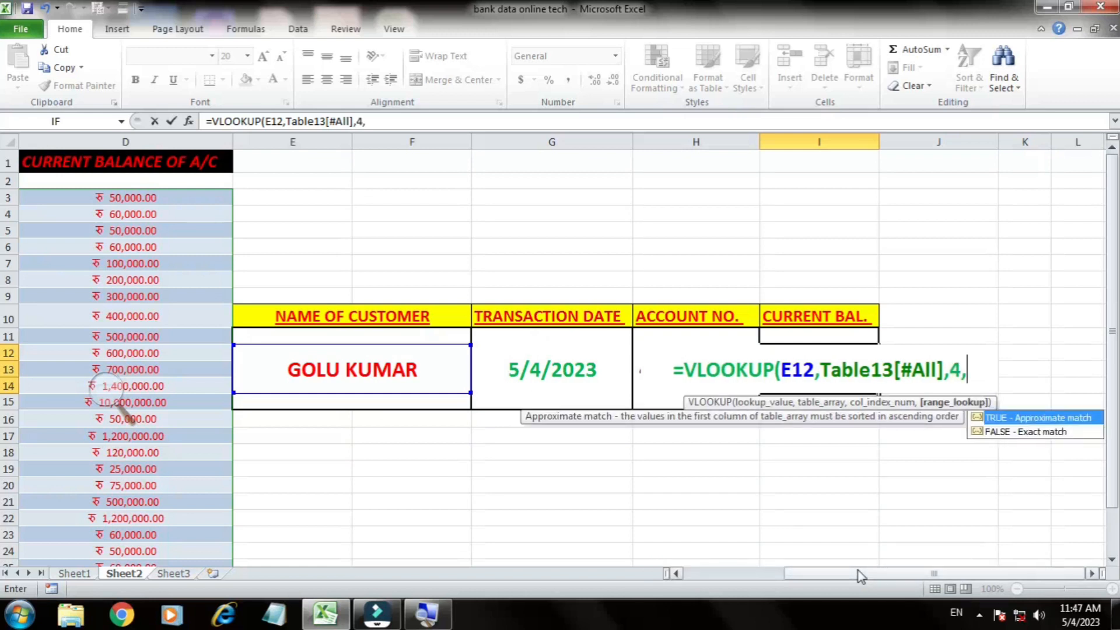
type("FALSE")
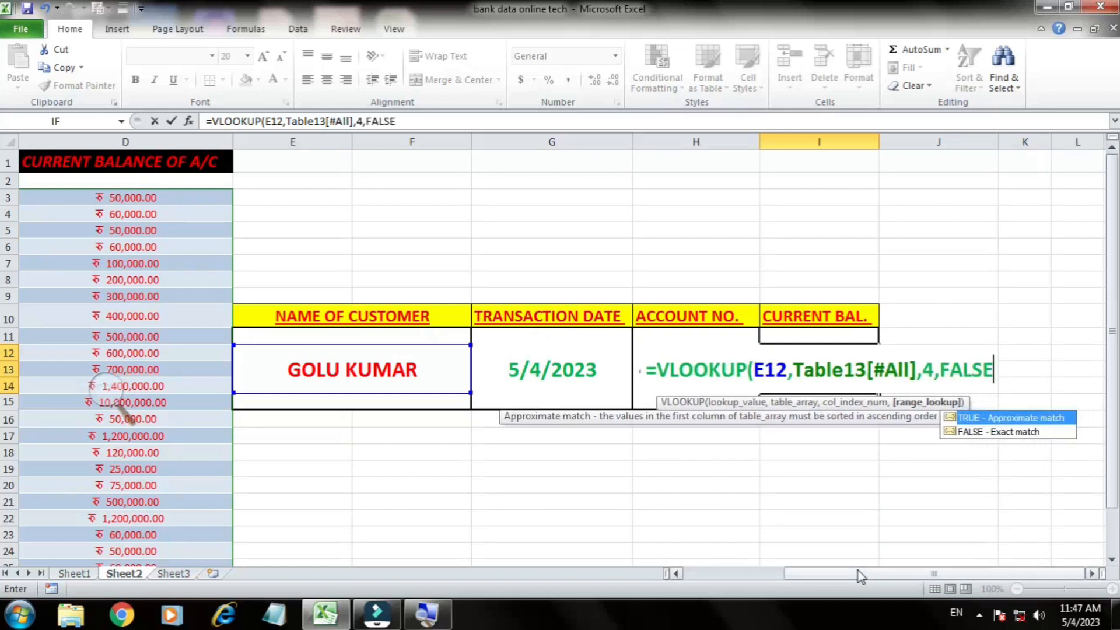
type(")")
key("Return")
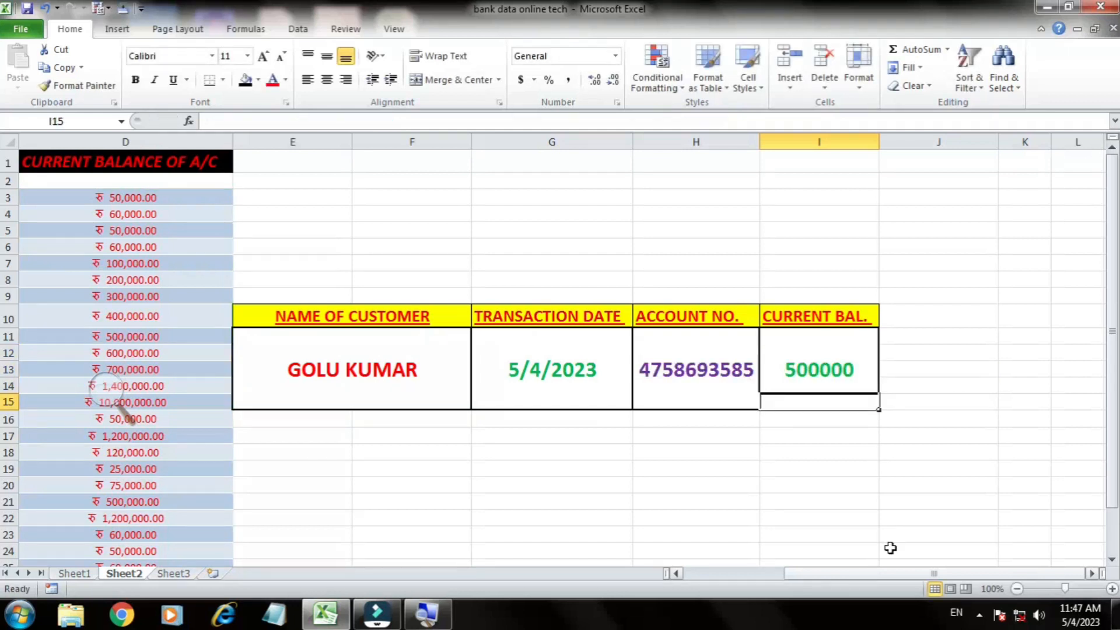
Step: Choose the row 13 customer's name from the E12 drop-down list
left_click(338, 366)
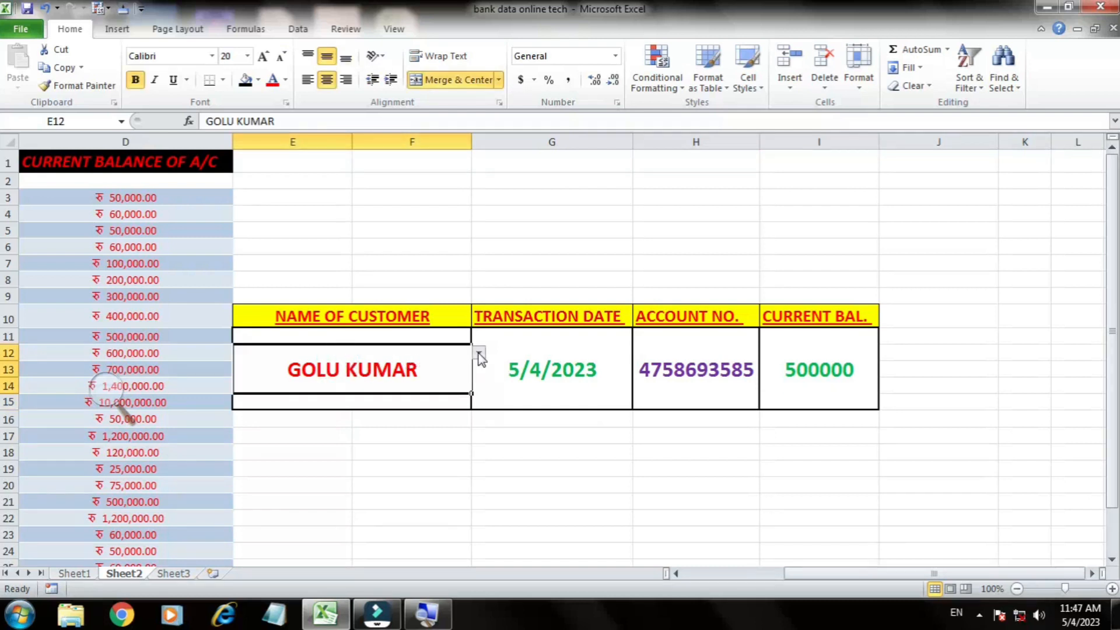
left_click(478, 352)
left_click(478, 352)
left_click(478, 352)
scroll(292, 401, "up", 3)
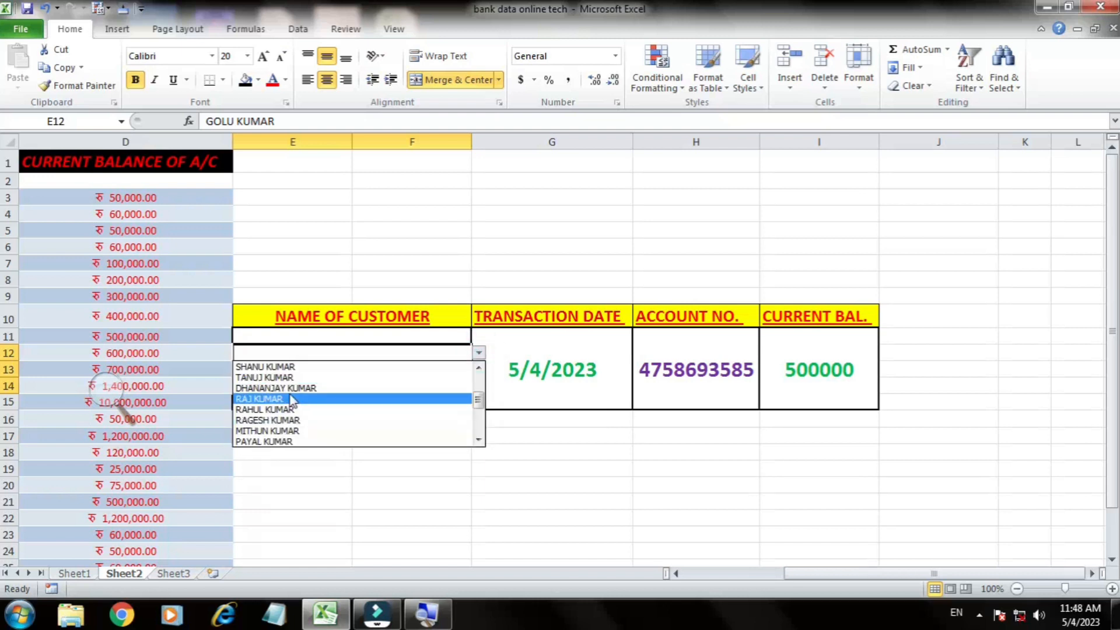
left_click(291, 400)
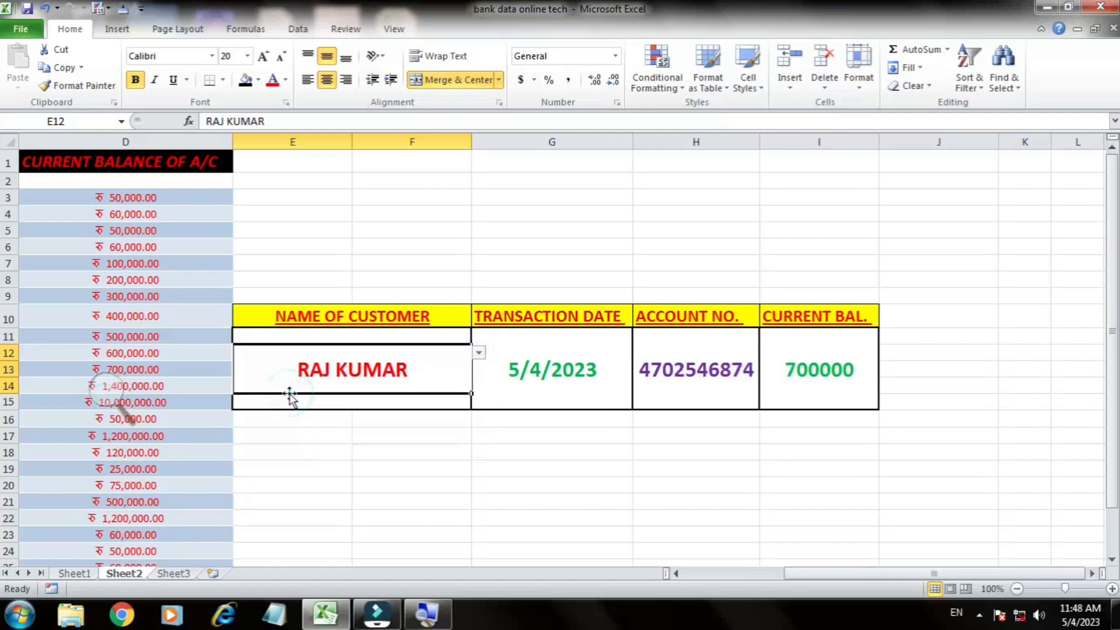
Step: Open the list of customer names in E12 again
left_click(478, 353)
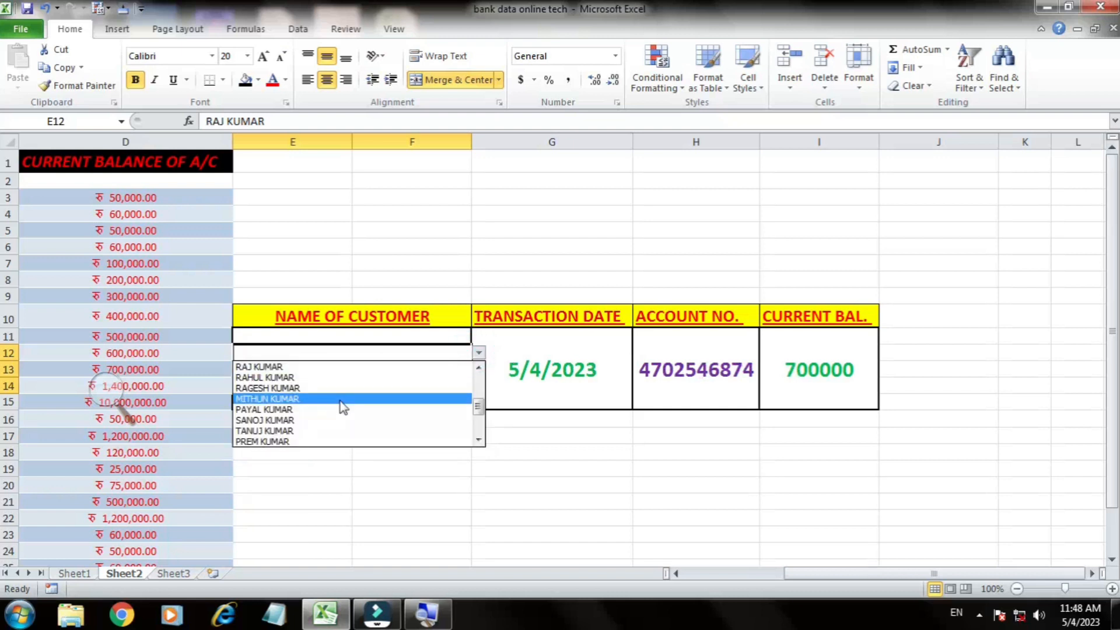